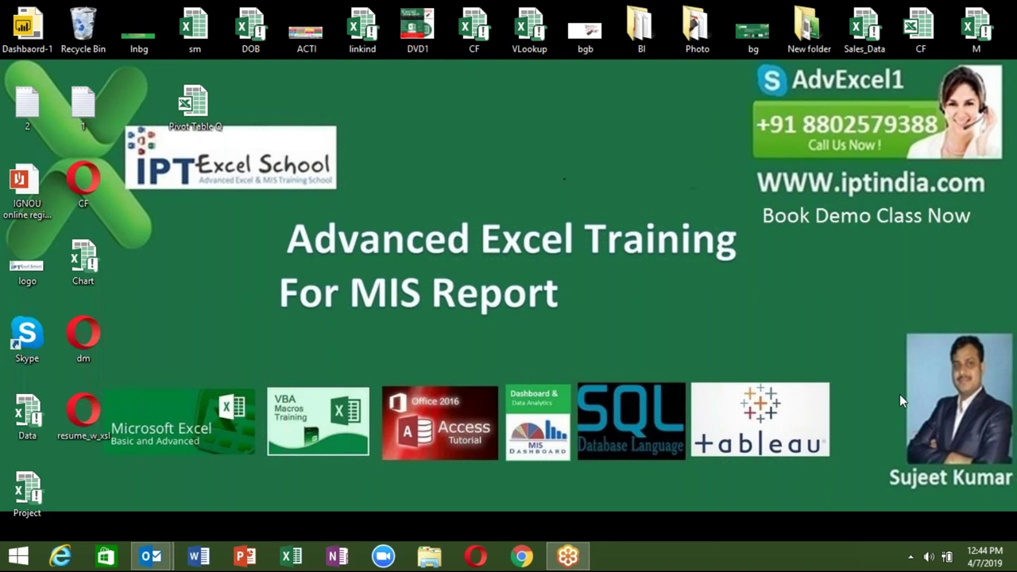
- Refresh the desktop, launch Excel from the taskbar and start a blank workbook
right_click(589, 179)
left_click(632, 221)
left_click(280, 561)
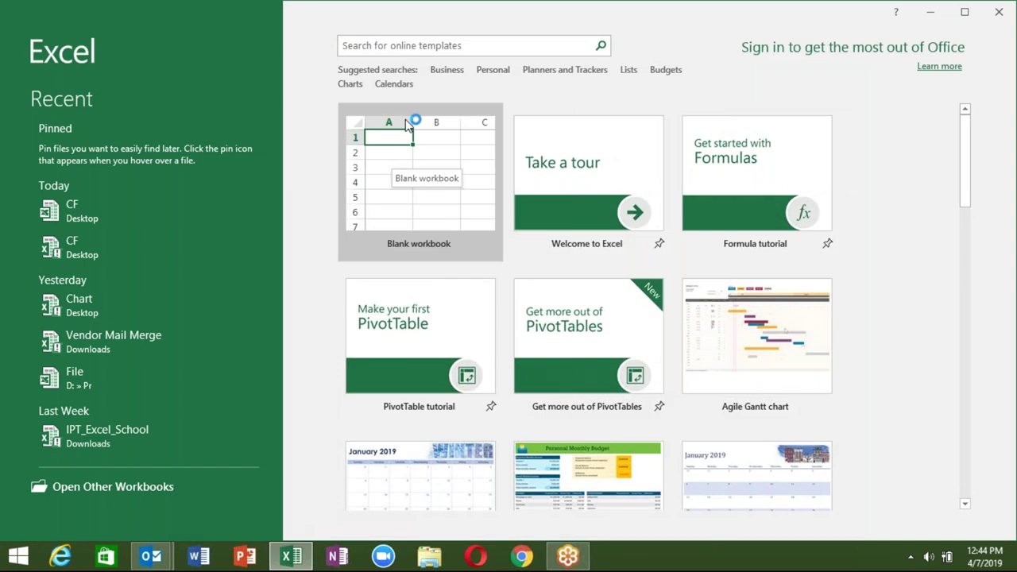
left_click(393, 157)
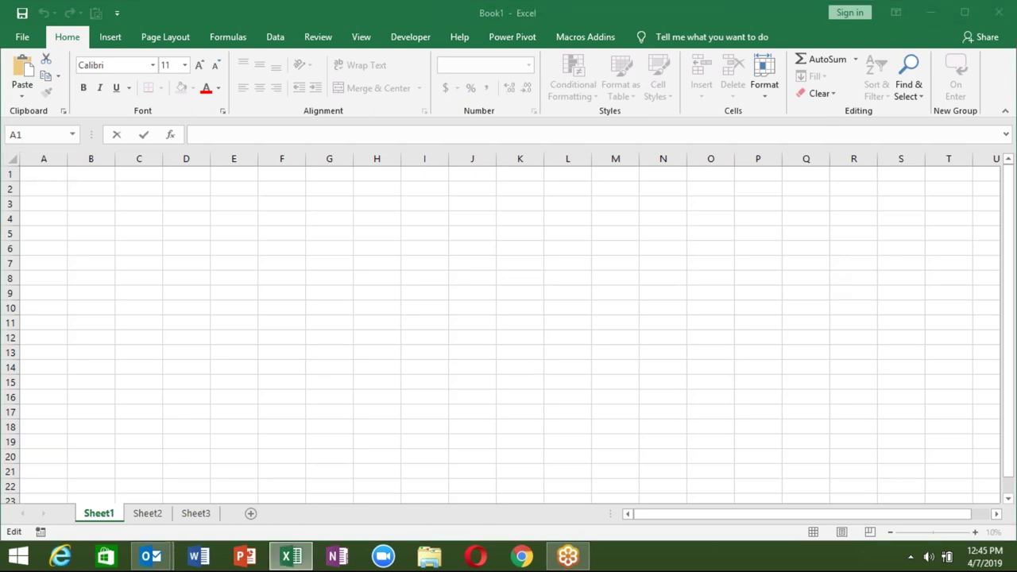
- Enter 'VBA' in A1 and 'Macros' in B2, then show the Developer tools
type("VBA")
key("Return")
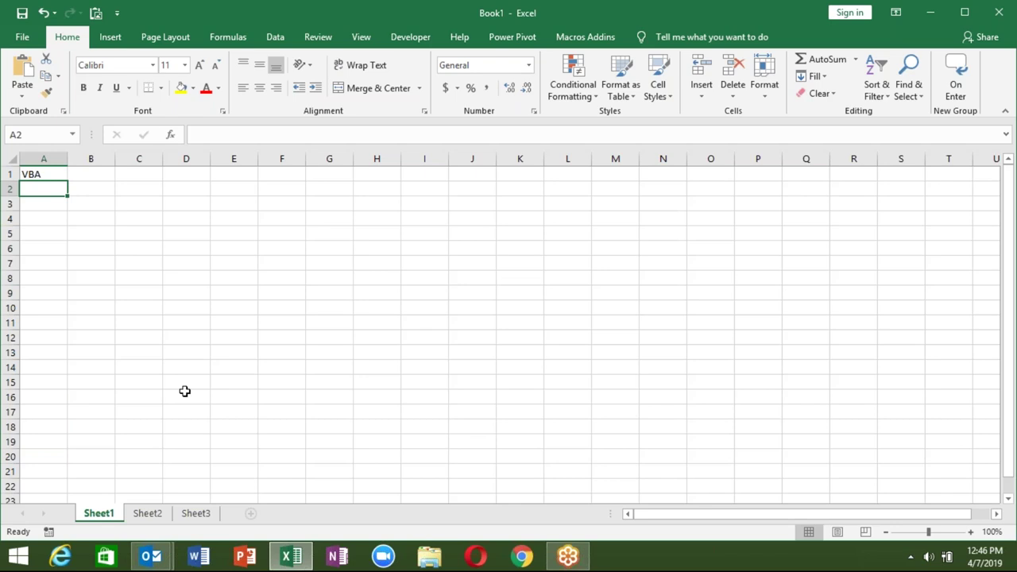
key("Right")
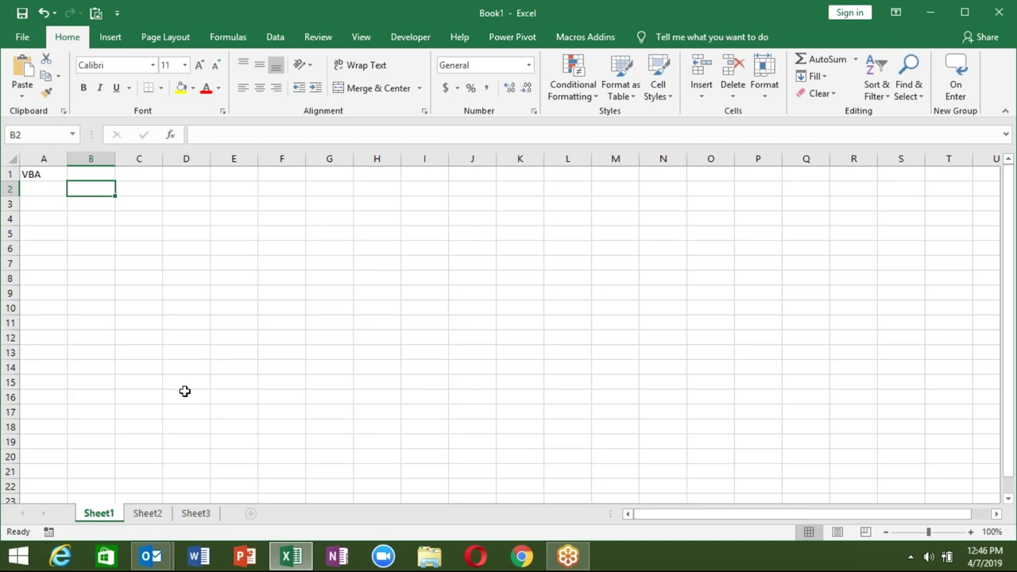
type("M")
type("acros")
key("Return")
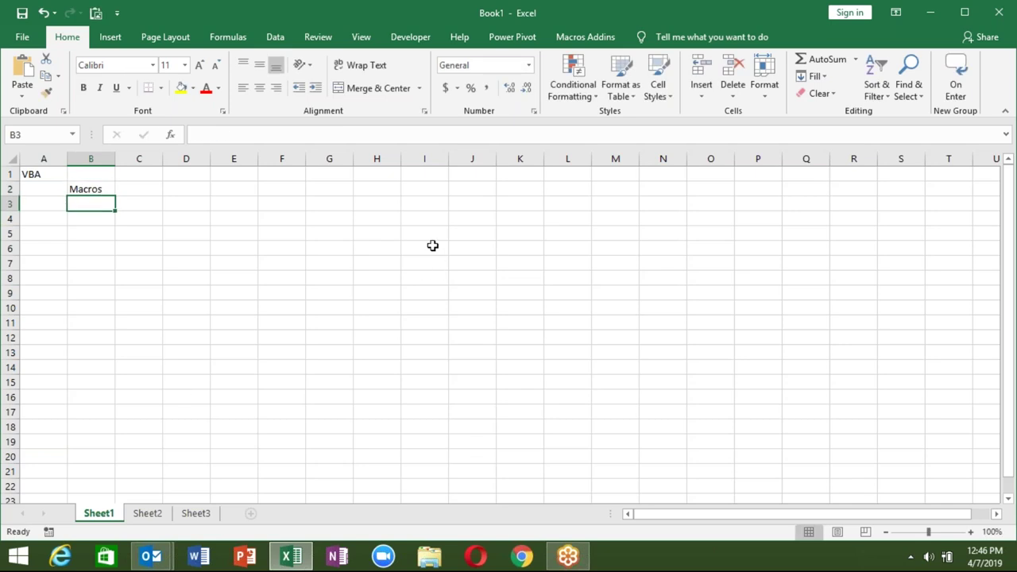
left_click(434, 38)
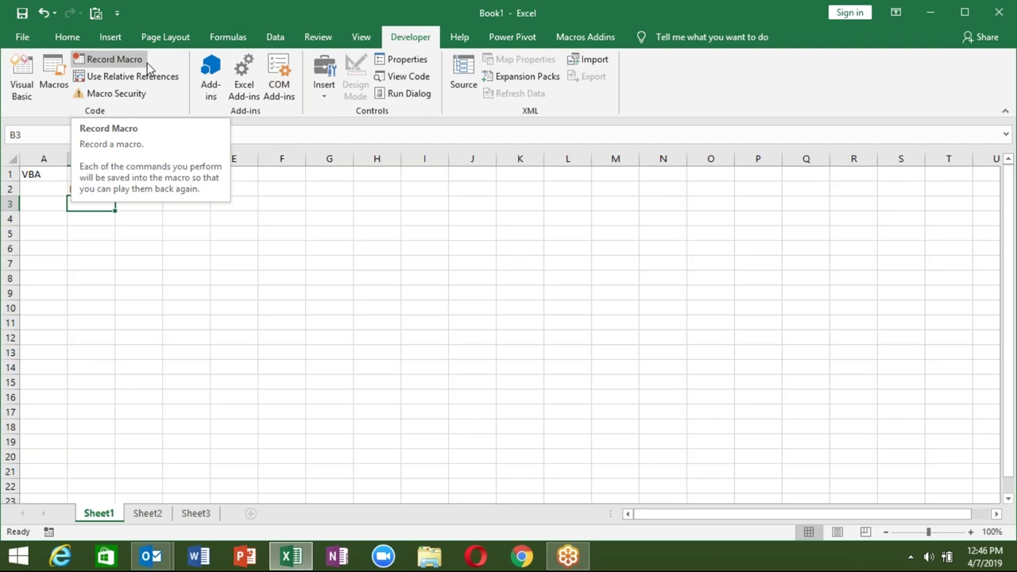
- Move the cell selection around the sheet, ending on cell F4
key("Up")
key("Left")
key("Up")
key("Down")
key("Right")
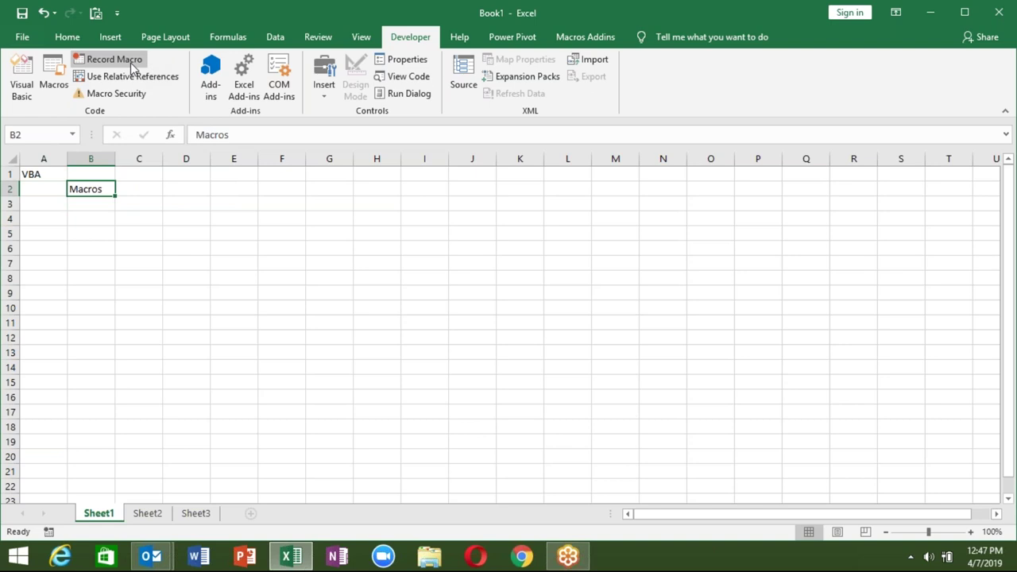
left_click(344, 174)
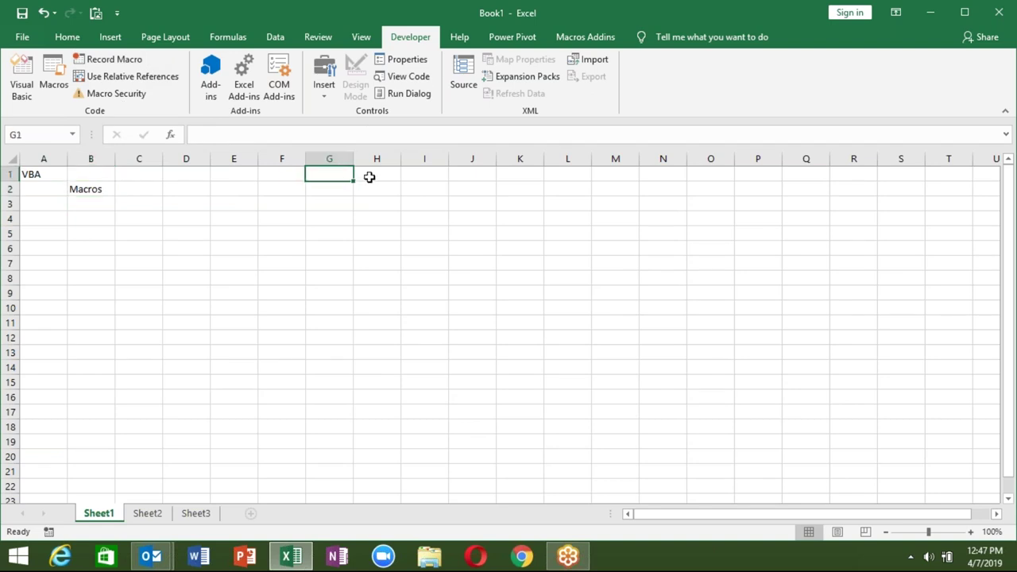
left_click(368, 175)
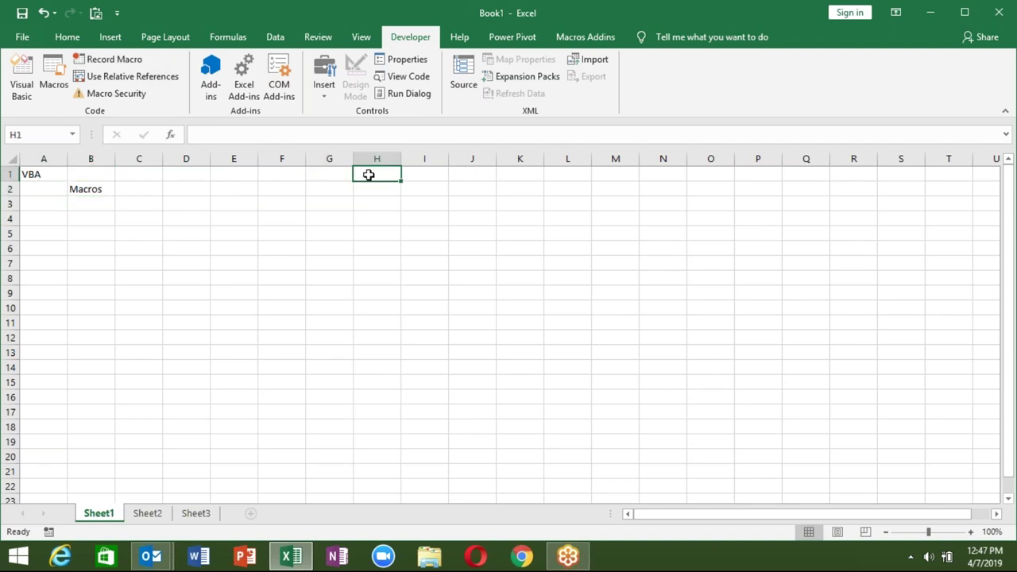
left_click(259, 214)
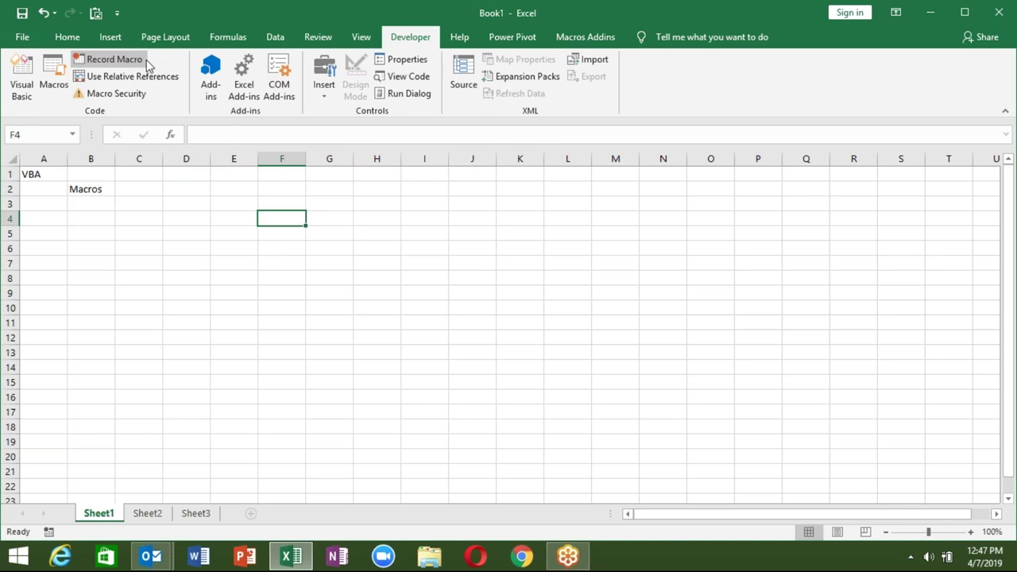
- Record Macro1 entering 'Name' into H1, stop recording, and list the macros
left_click(146, 60)
left_click(590, 389)
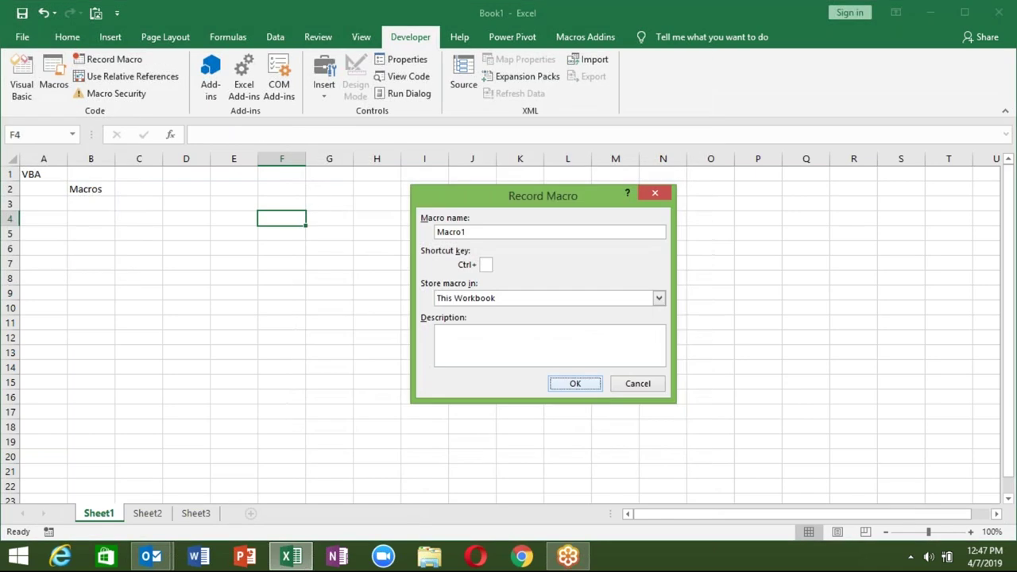
left_click(372, 172)
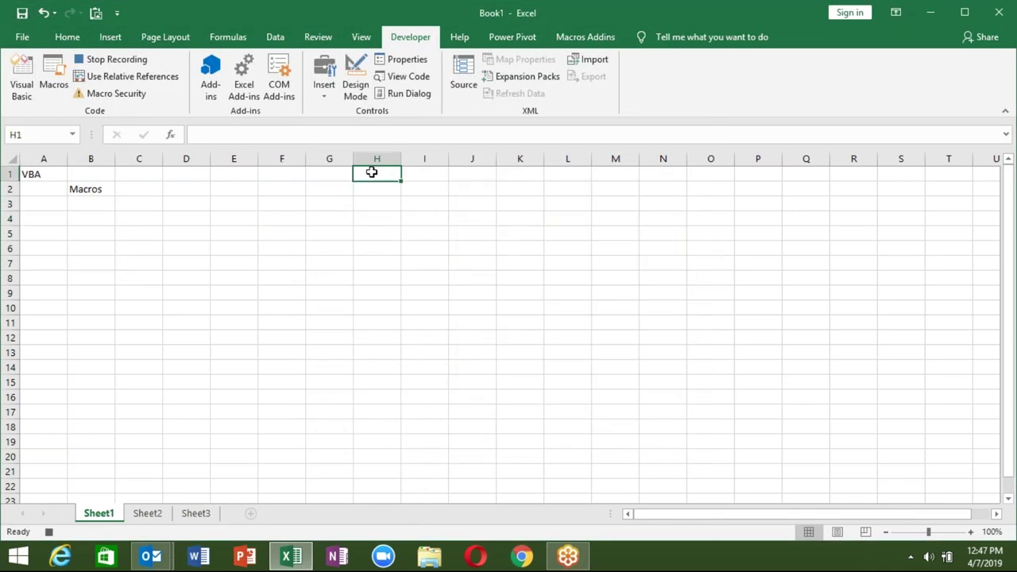
type("Name")
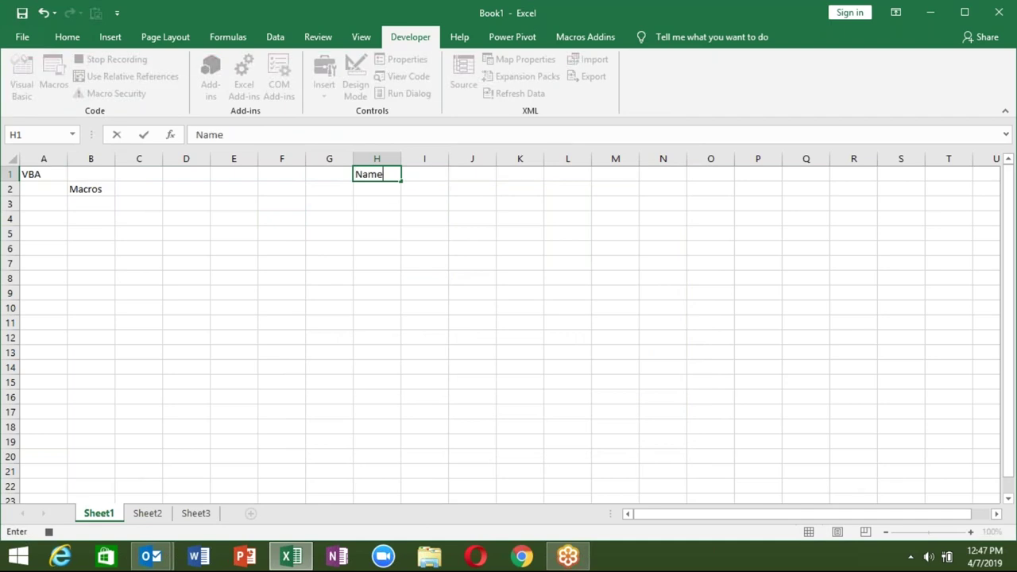
key("Return")
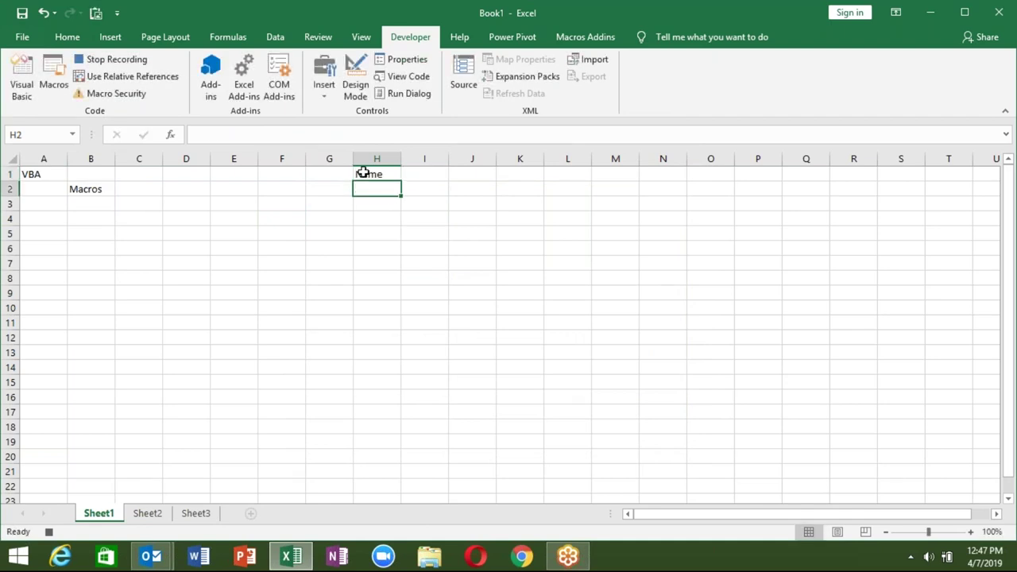
left_click(140, 59)
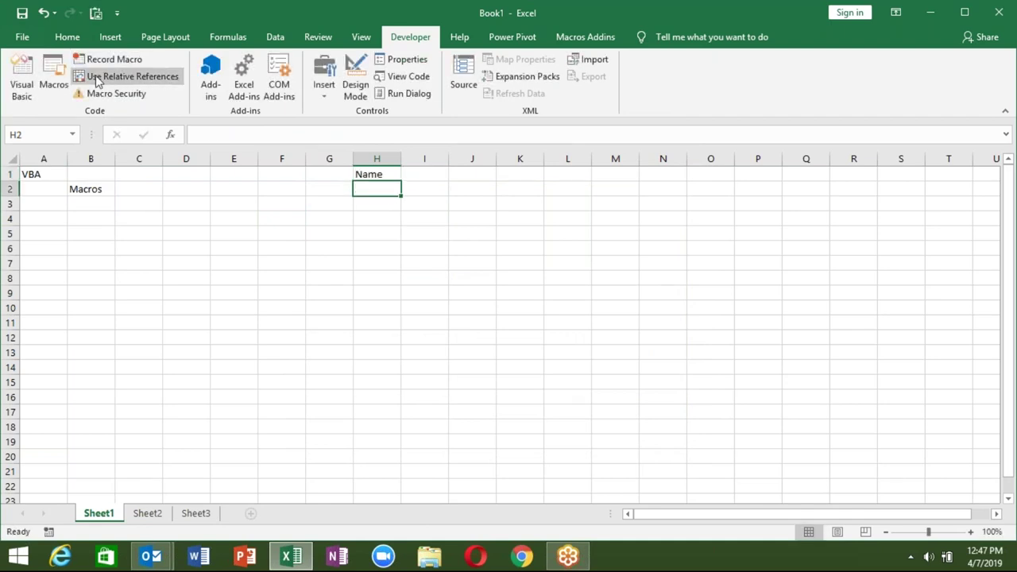
left_click(54, 86)
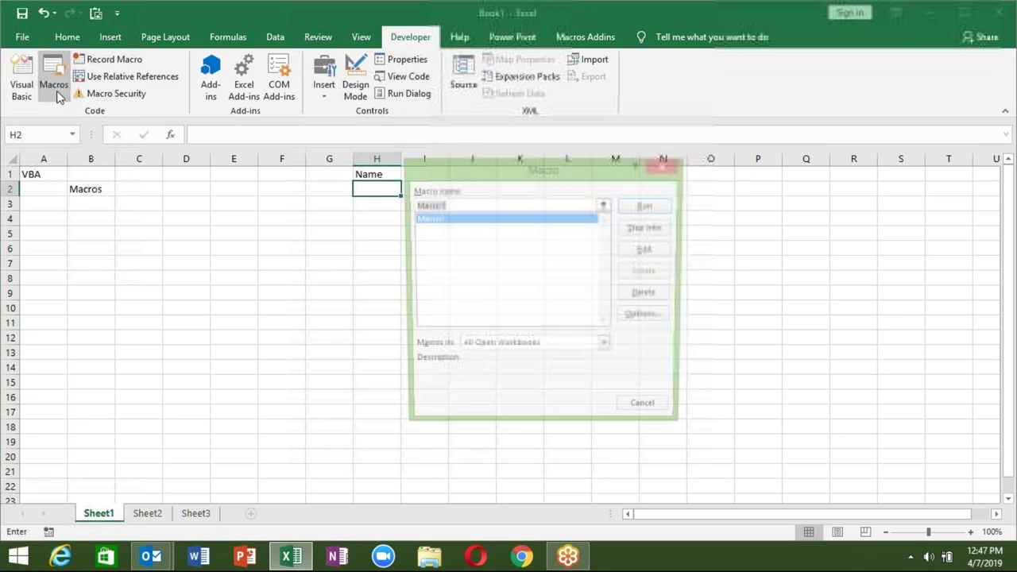
- Edit Macro1 so its recorded code appears in the maximized VBA editor
left_click(647, 250)
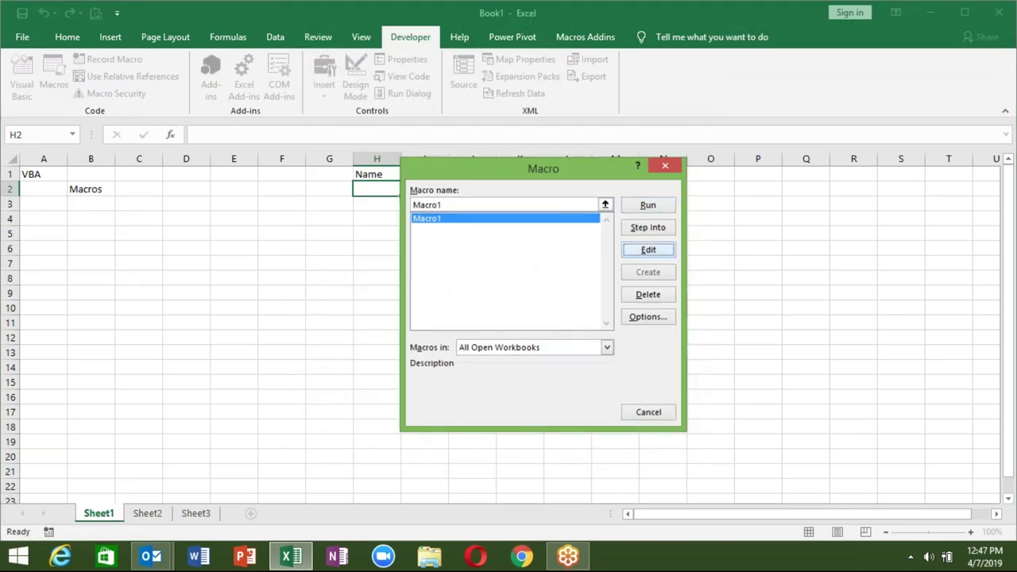
left_click(100, 10)
left_click_drag(298, 191, 222, 156)
left_click(223, 156)
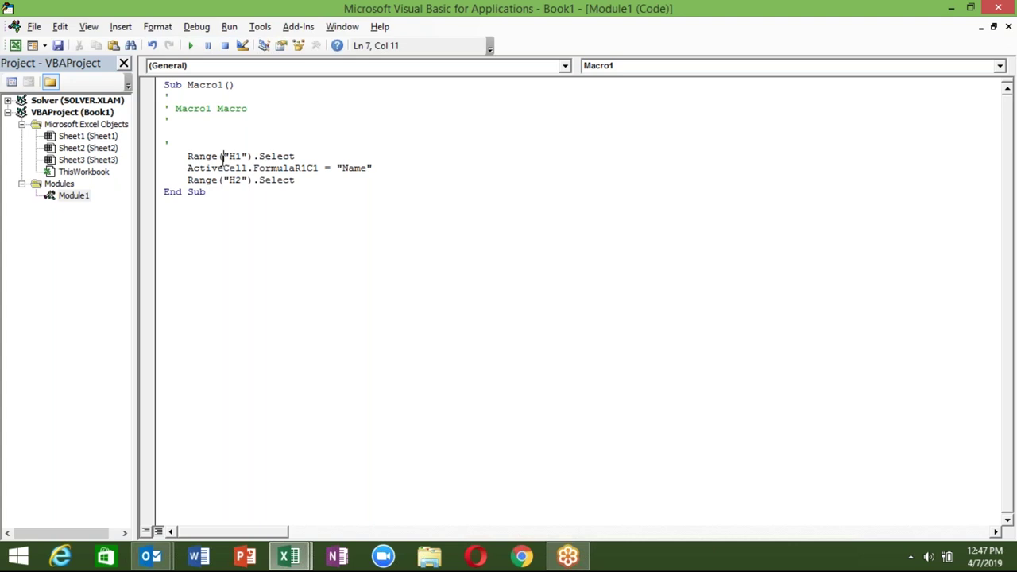
- Add Sub rr below Macro1 containing Range("H1").Value = "Name"
key("Down")
key("Down")
key("Down")
key("Down")
key("Return")
type("sub rr()")
key("Return")
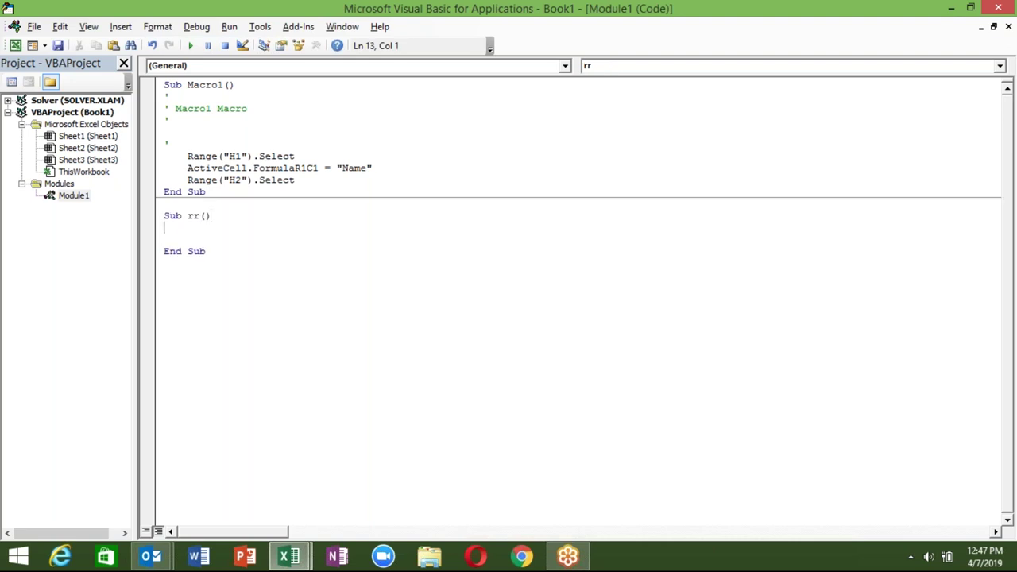
type("range")
type("(\"H1\")")
type(".va")
key("Tab")
type("=\"Name")
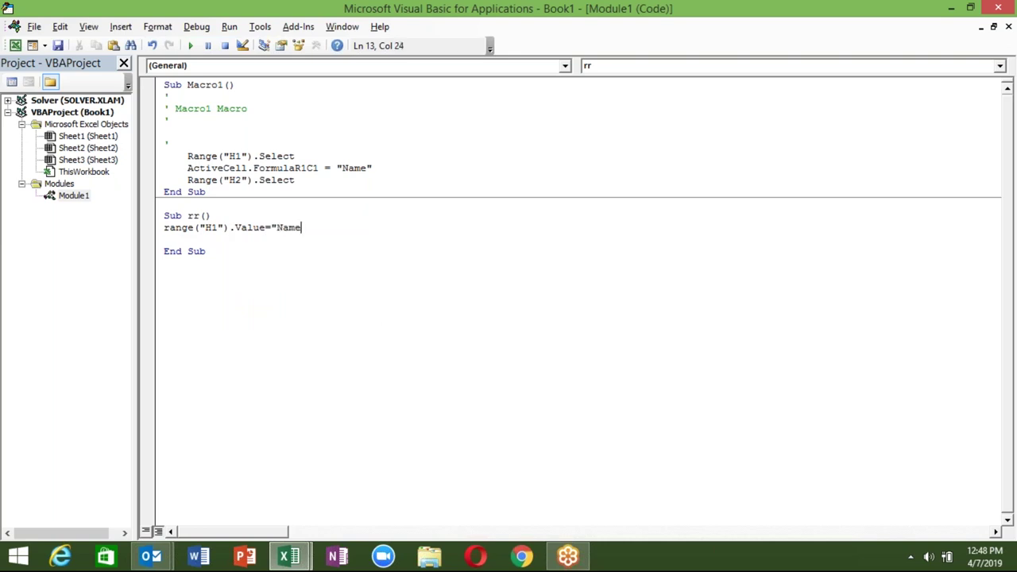
type("\"")
left_click(272, 261)
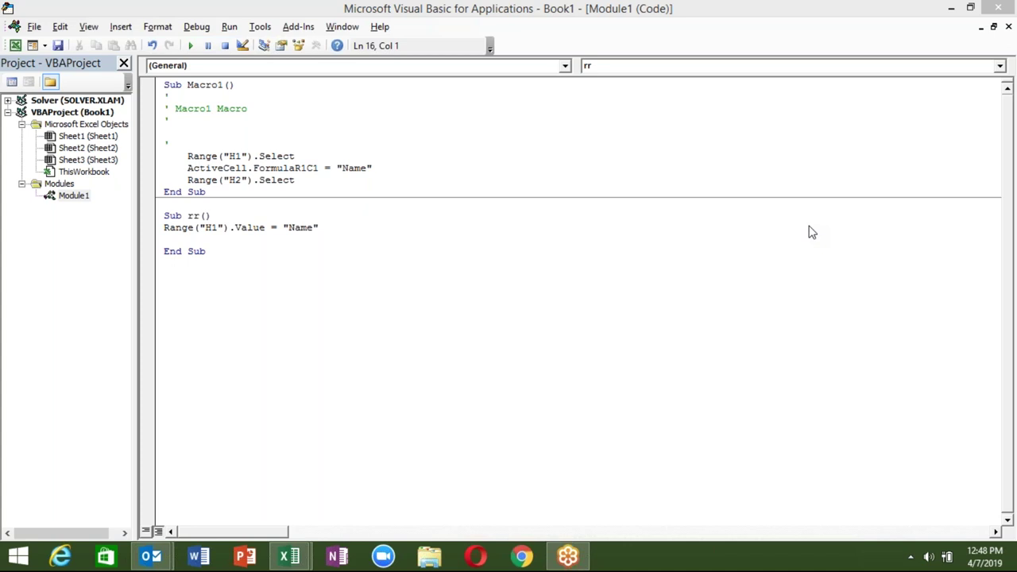
- Activate the VBA editor window and move up into the Macro1 code
left_click(436, 266)
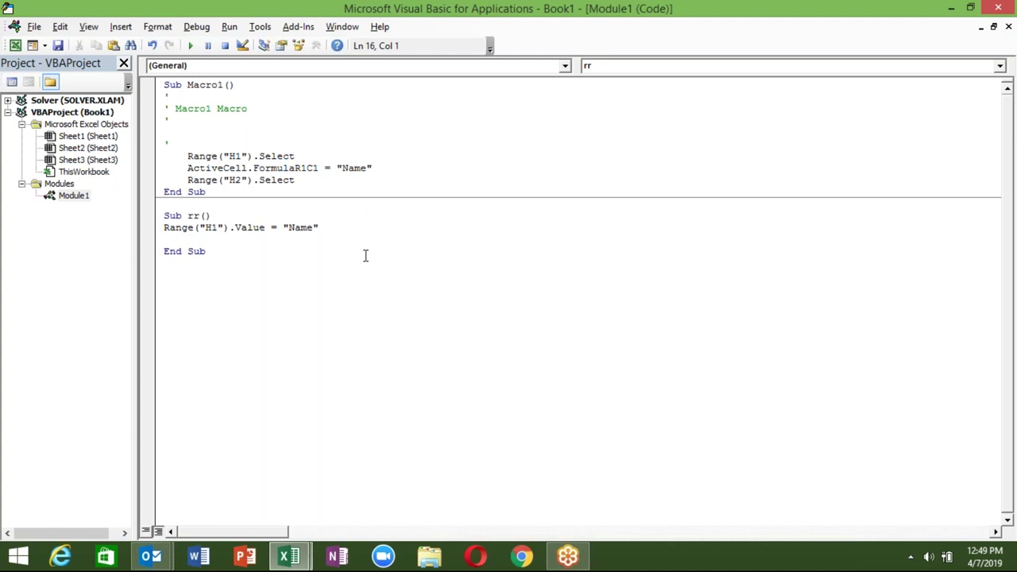
key("Up")
key("Up")
key("Up")
key("Up")
key("Up")
key("Up")
key("Up")
key("Up")
key("Down")
key("Down")
key("Down")
key("Down")
key("Down")
key("Down")
key("Down")
key("Left")
key("Down")
key("Down")
key("Down")
key("Up")
key("Up")
key("Down")
key("alt+F11")
key("Left")
key("Left")
key("Left")
key("Left")
key("Left")
key("Left")
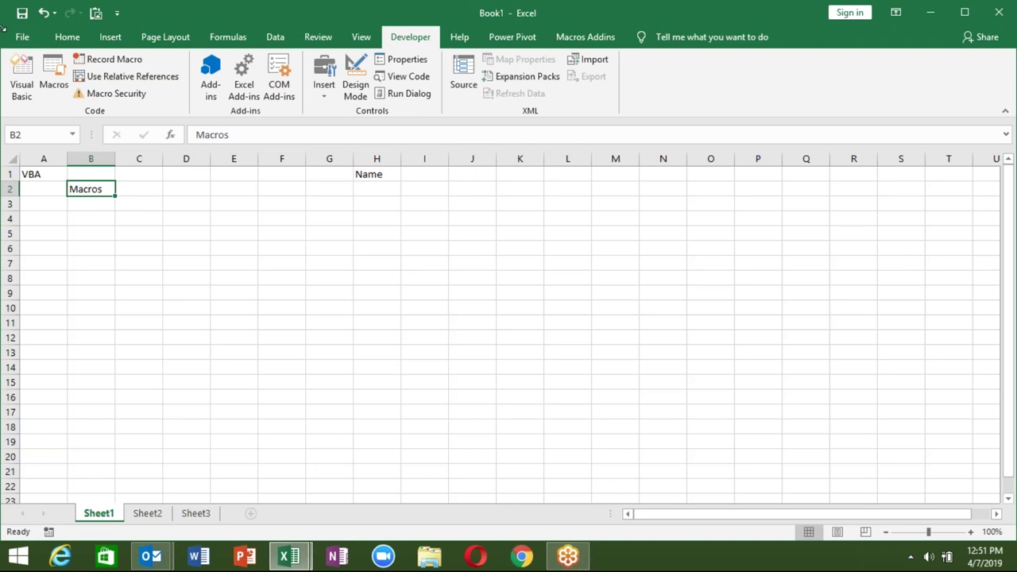
left_click(51, 70)
- Enter the label 'Function' in cell B7
key("Down")
key("Down")
key("Down")
key("Down")
key("Down")
type("Funct")
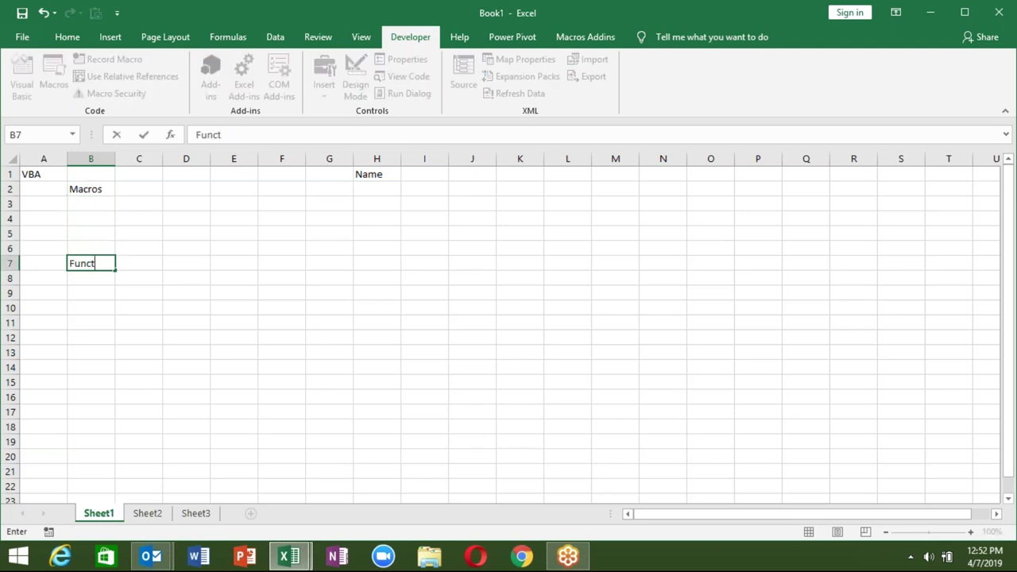
type("ion")
key("ctrl+Return")
key("Return")
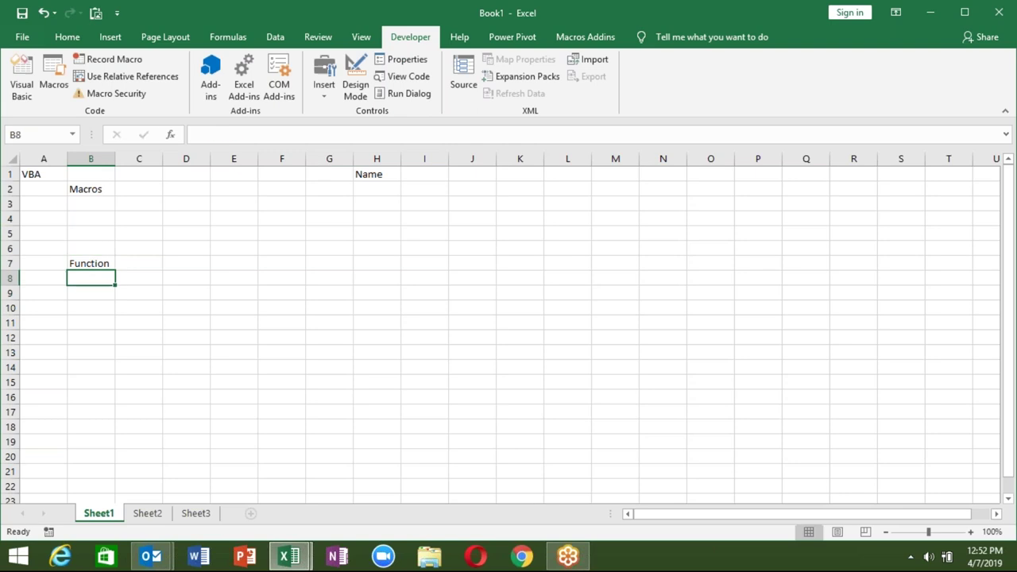
- Start a =vl lookup formula in C7, then cancel it leaving C7 empty
left_click(139, 262)
type("=for")
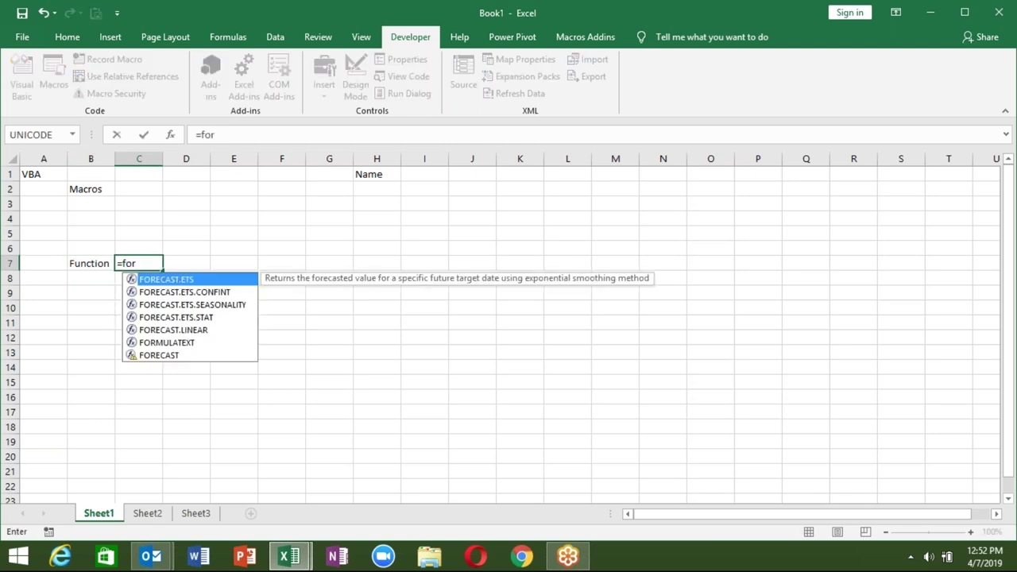
key("BackSpace")
key("BackSpace")
key("BackSpace")
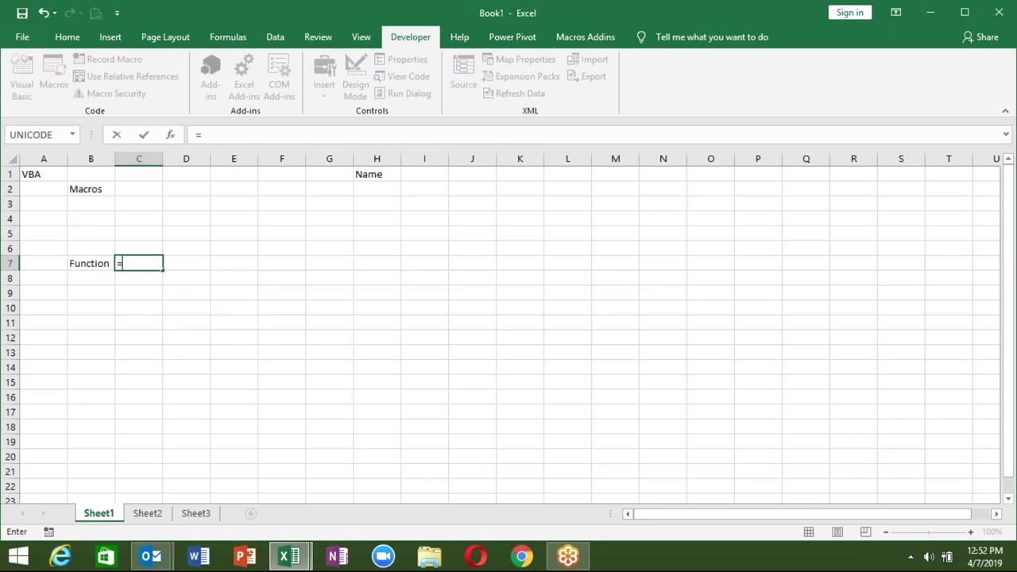
type("vl")
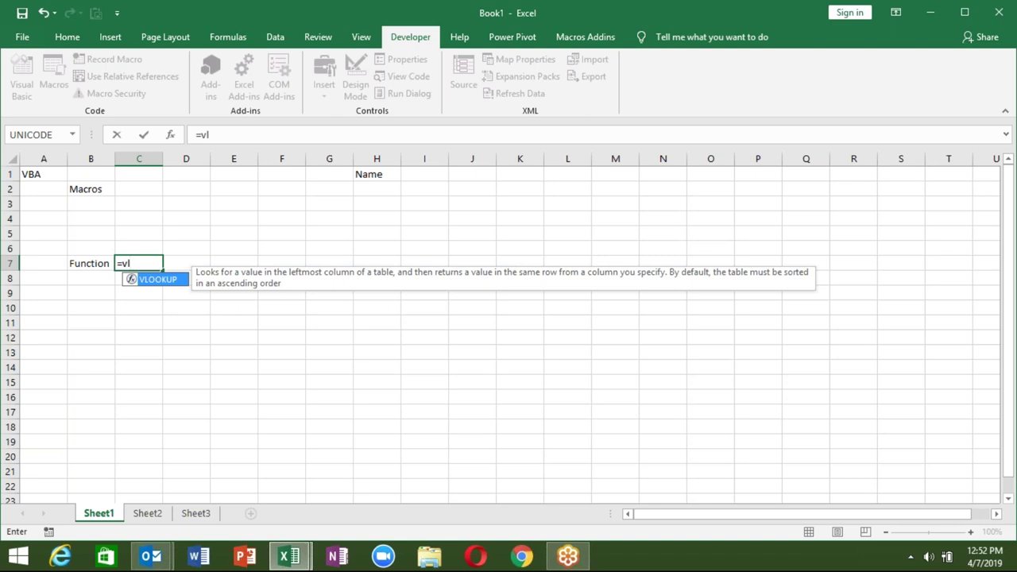
key("Escape")
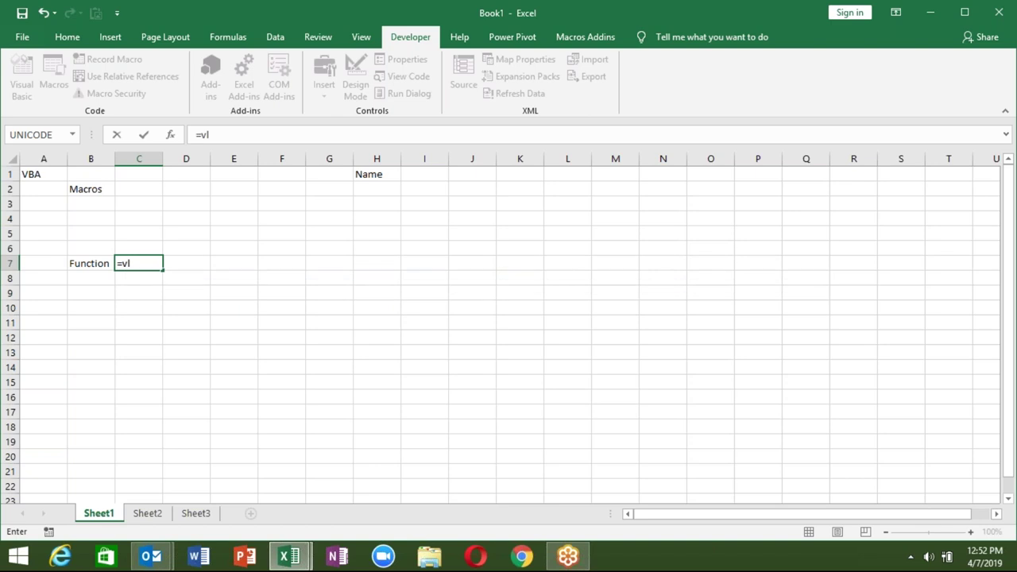
key("Escape")
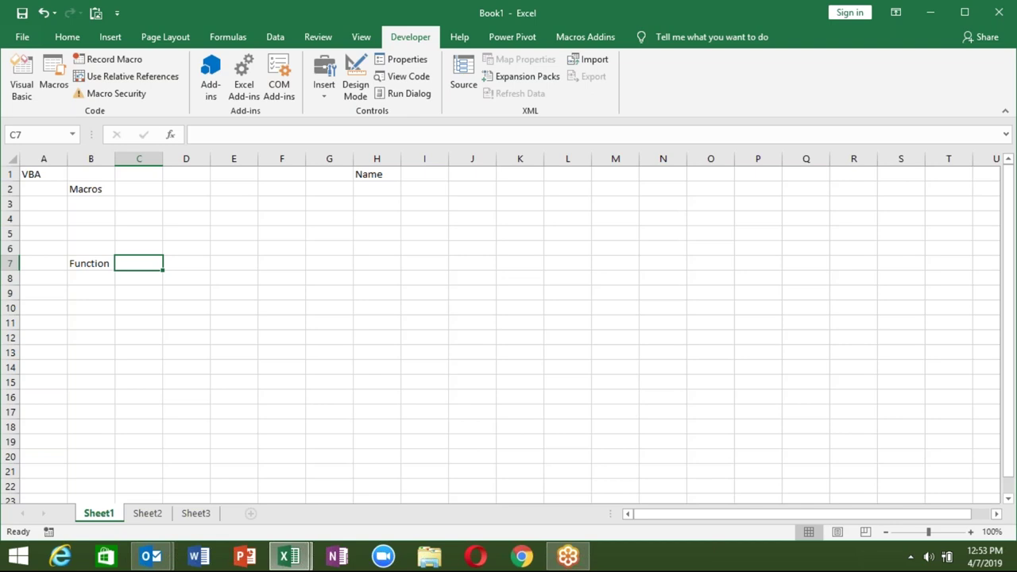
key("Up")
key("Up")
key("Up")
key("Up")
key("Up")
key("Up")
key("Left")
key("Left")
key("Down")
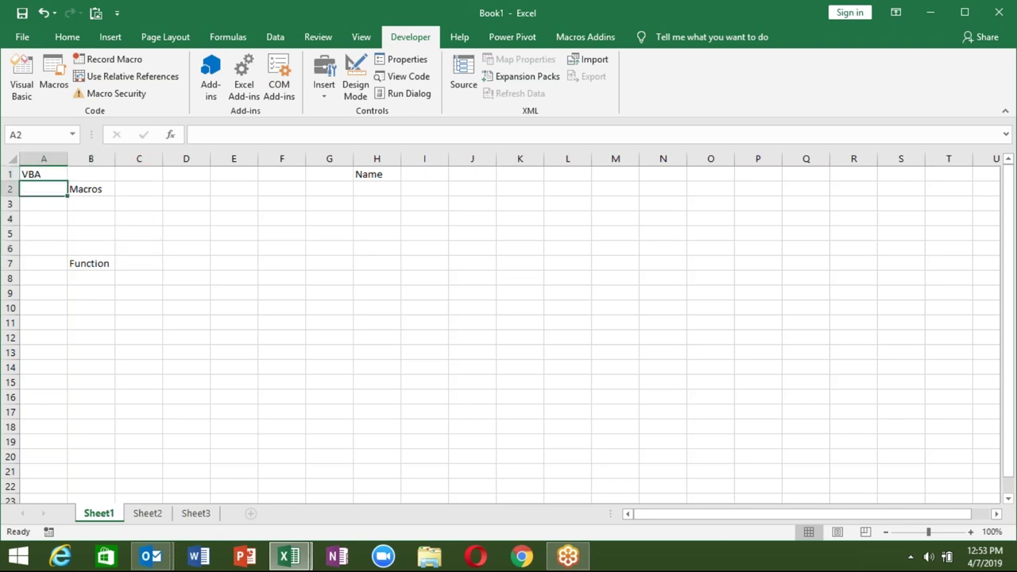
key("Right")
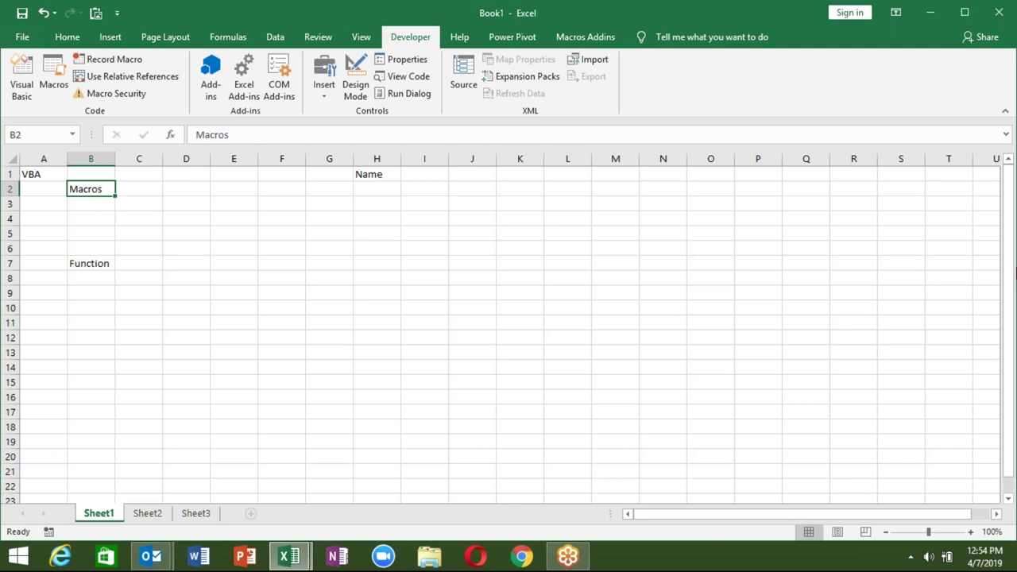
key("Down")
key("Down")
key("Down")
key("Down")
key("Down")
key("Down")
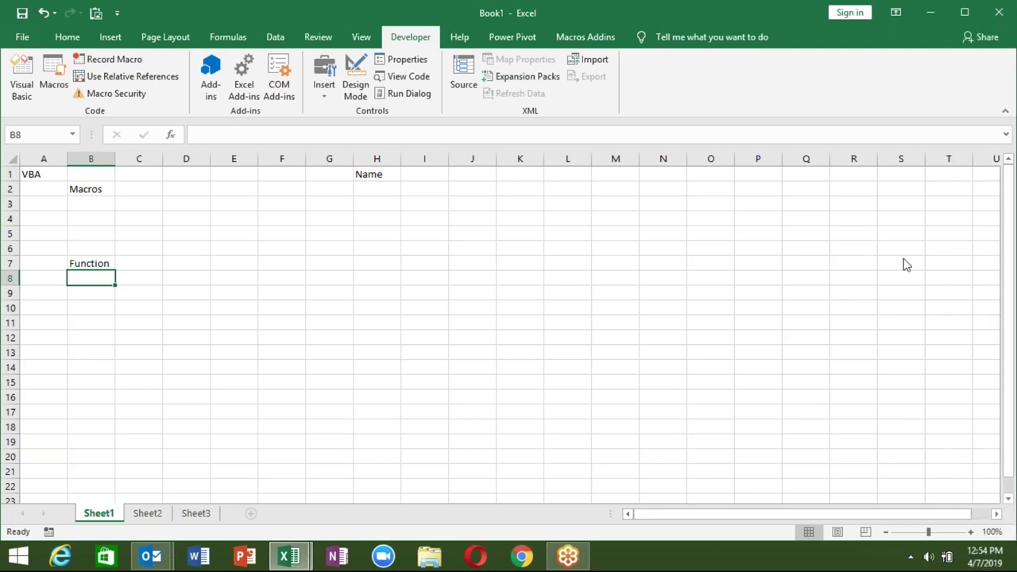
key("alt+F11")
left_click(143, 513)
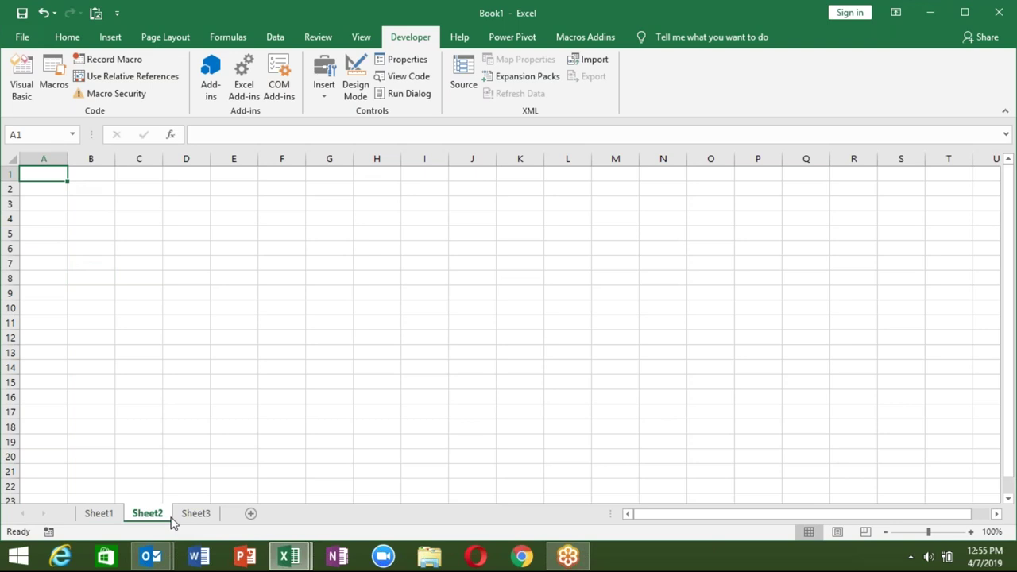
- Add a Name header with Puja in A2 and fill names down to row 119
type("Name")
key("Return")
type("Puja")
key("Return")
left_click(61, 192)
left_click_drag(70, 194, 70, 498)
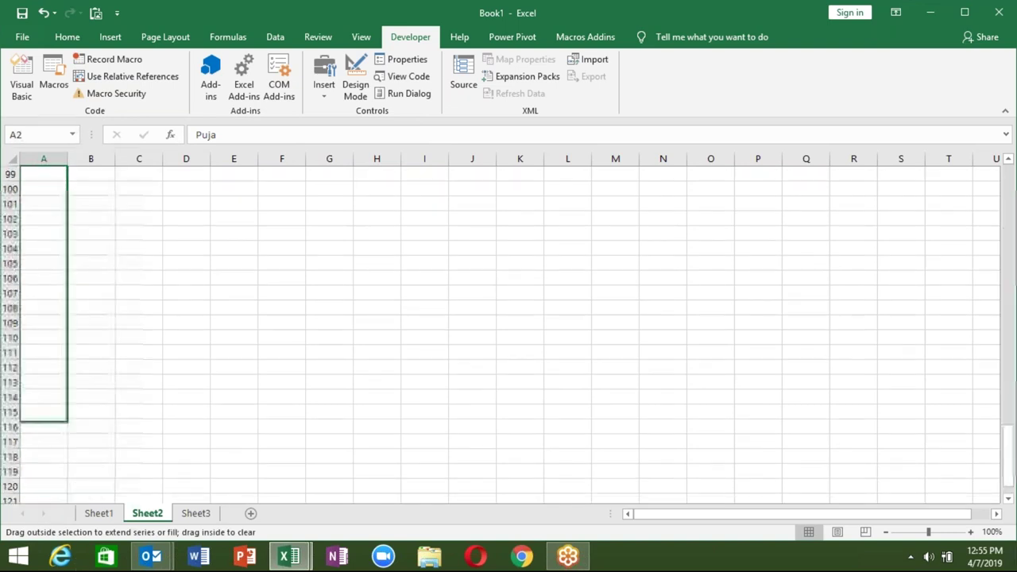
left_click_drag(70, 486, 68, 477)
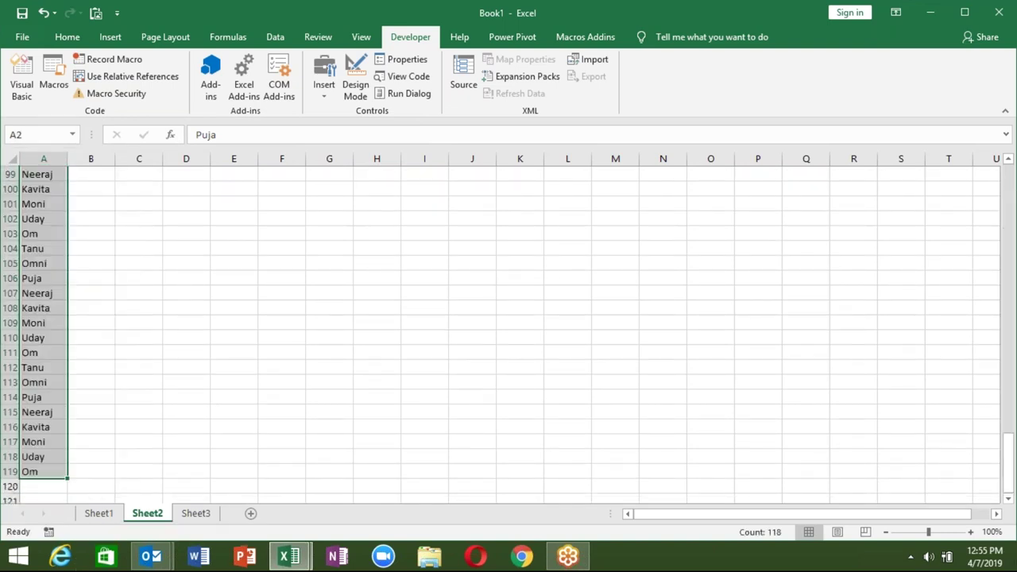
- Add a Sales header in B1 and enter =RANDBETWEEN(10,90) in B2
key("ctrl+Home")
key("Right")
type("Sales")
key("Return")
type("80")
key("ctrl+Return")
key("Delete")
type("=r")
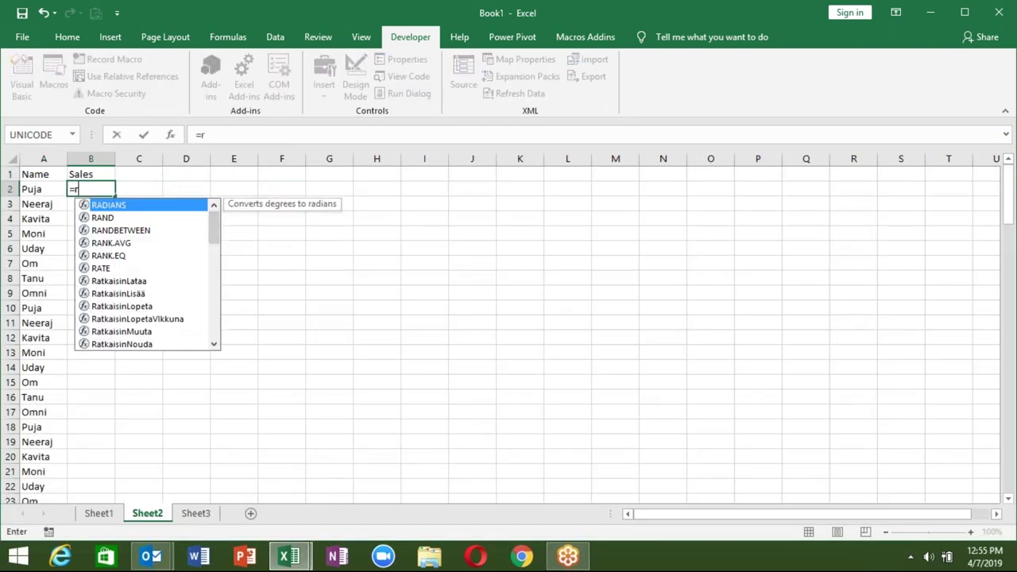
type("a")
key("Down")
key("Tab")
type("10")
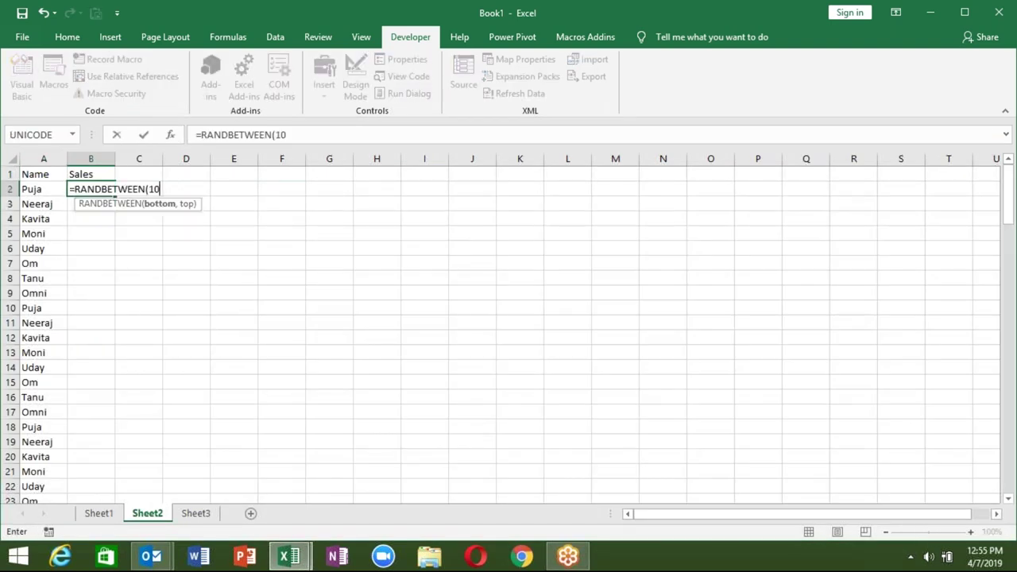
type(",90")
key("Return")
- Fill the random formula down the Sales column and paste it back as values
left_click(103, 190)
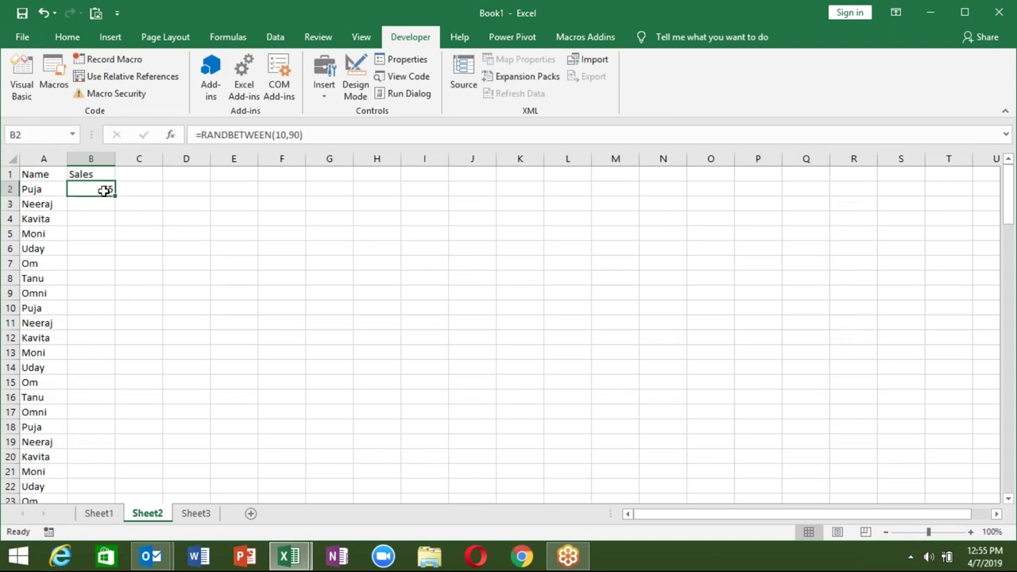
double_click(114, 196)
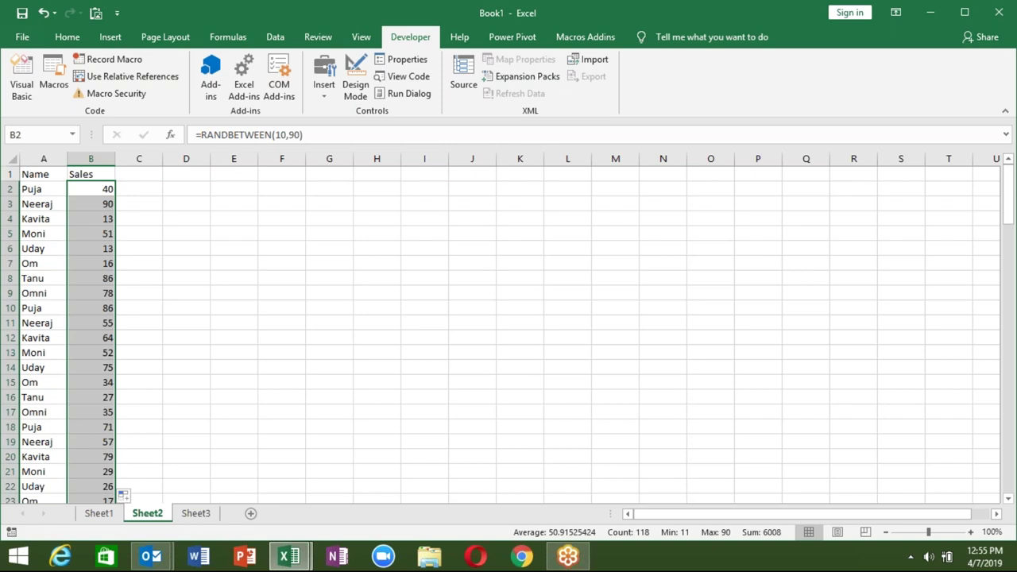
key("ctrl+c")
left_click(68, 38)
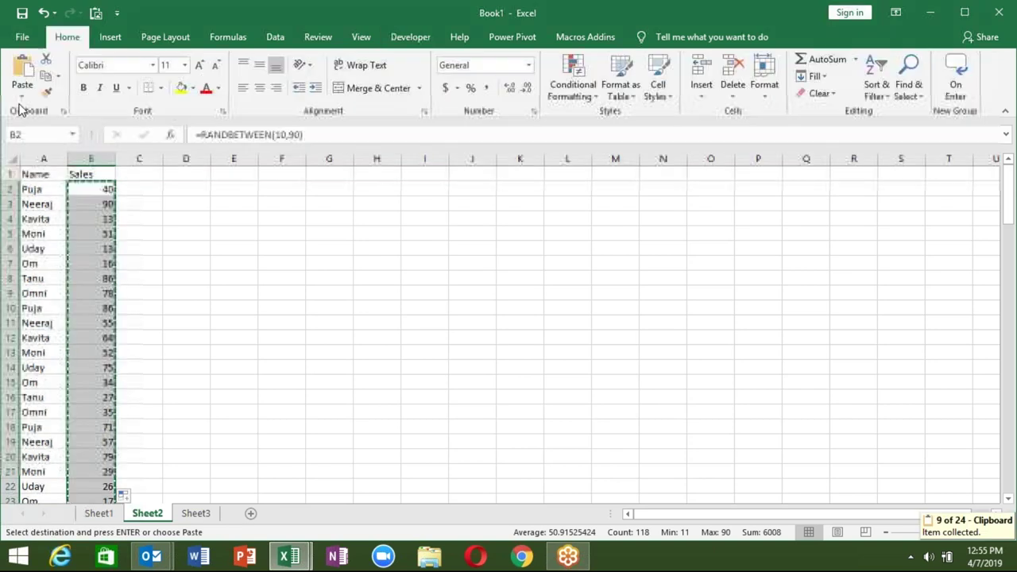
left_click(22, 94)
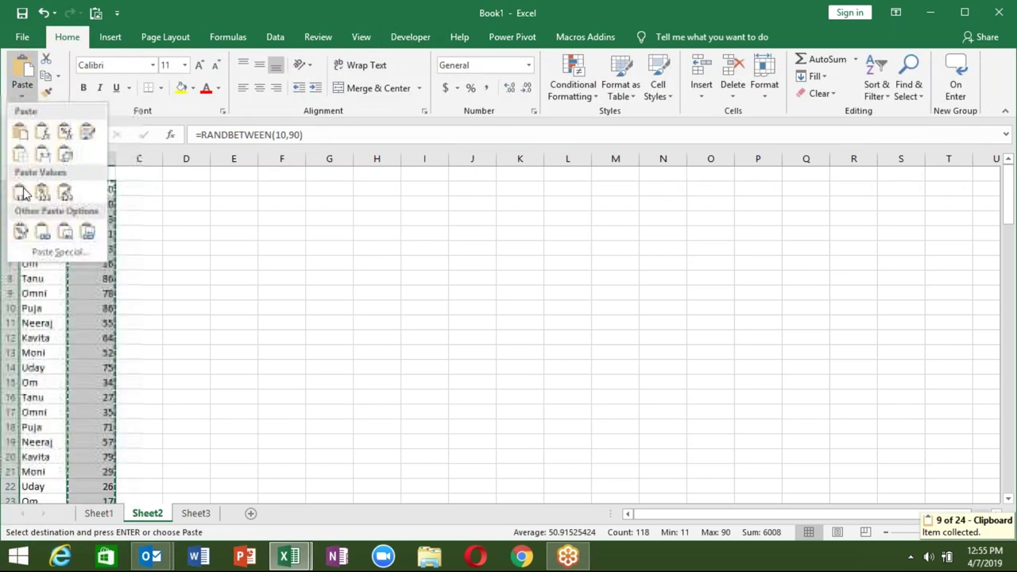
left_click(21, 193)
left_click(281, 204)
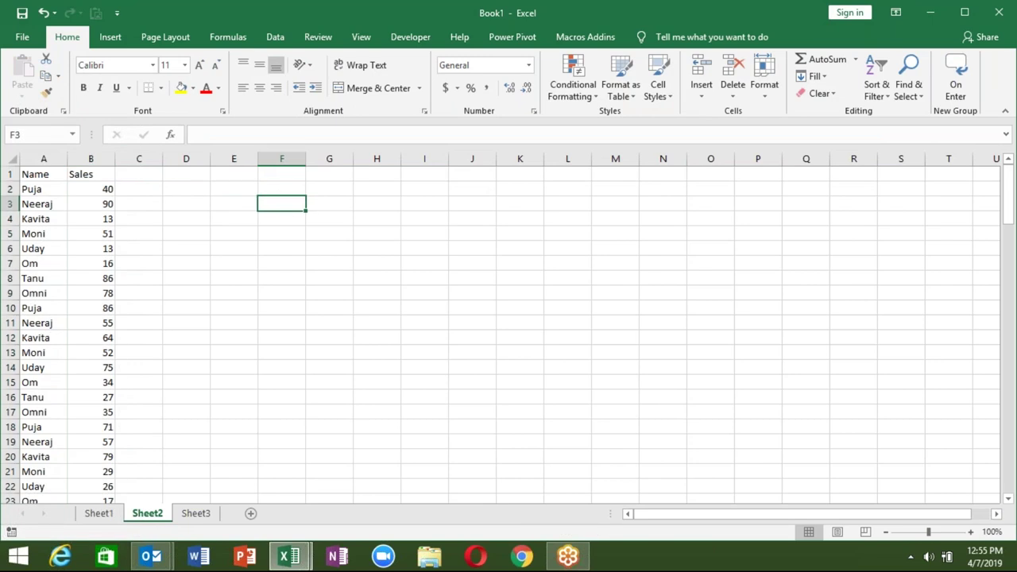
left_click(281, 188)
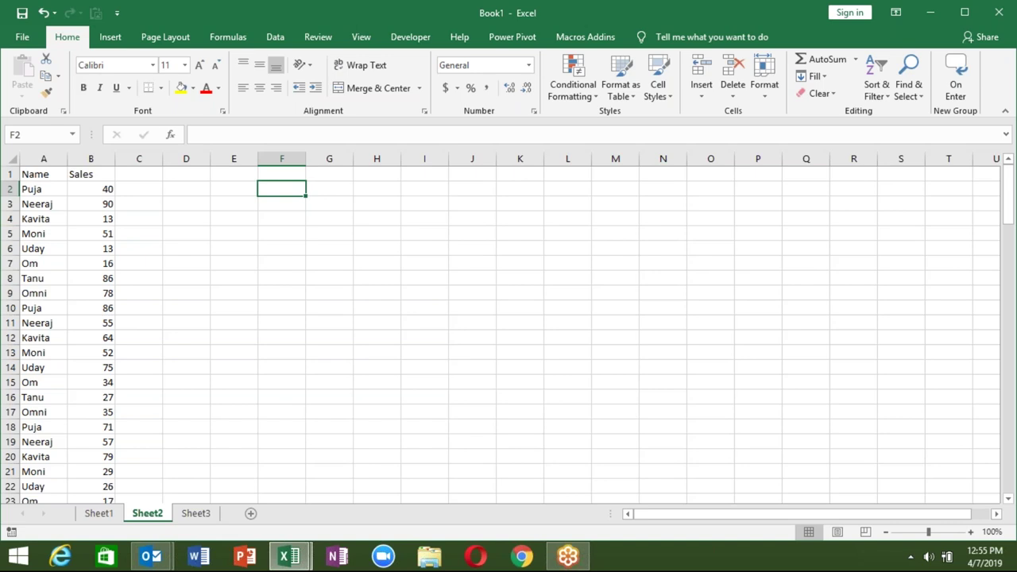
- Enter the header 'Name' in F2 and 'Moni' in F3 beneath it
type("Name")
key("Return")
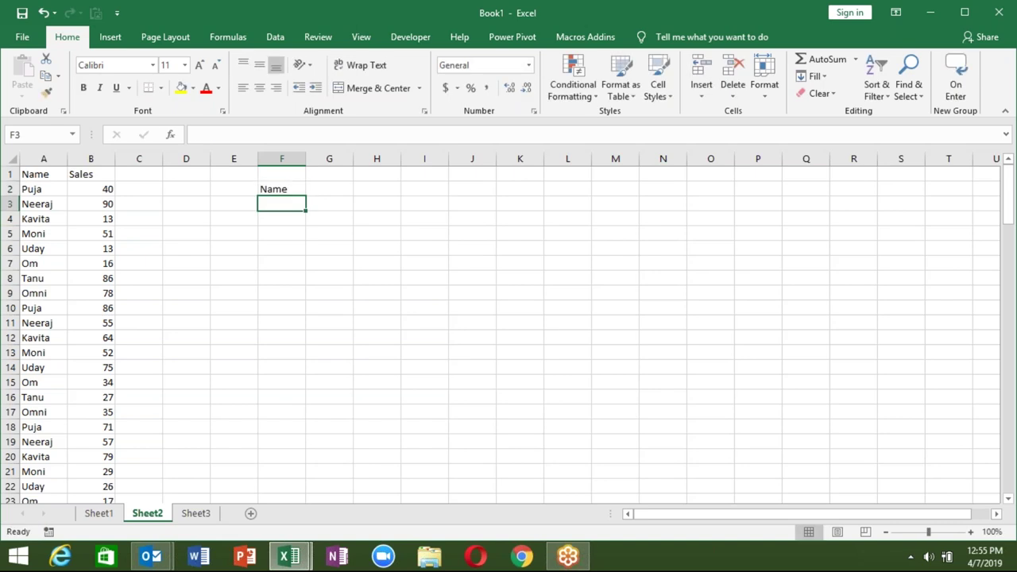
type("Moni")
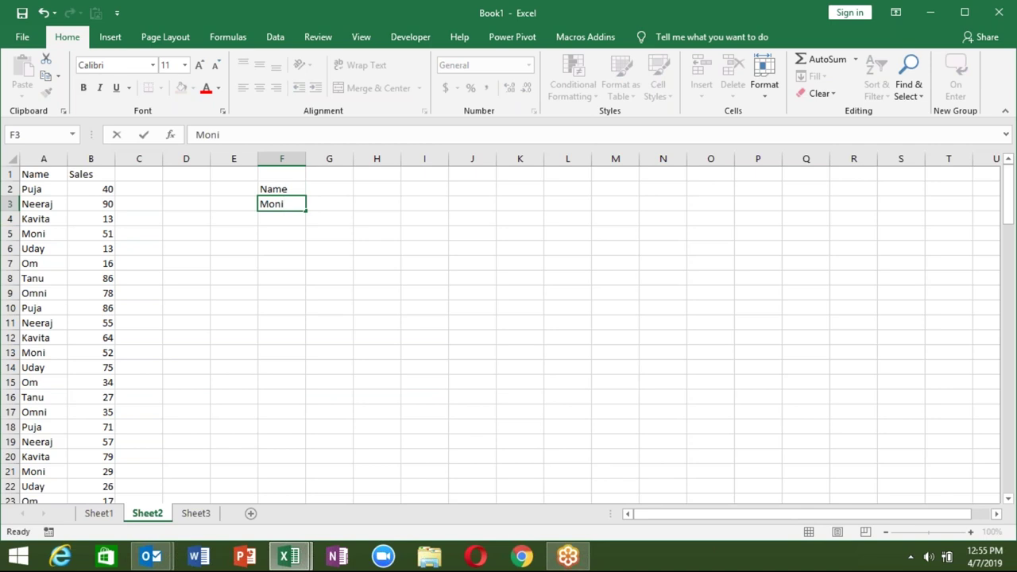
key("Tab")
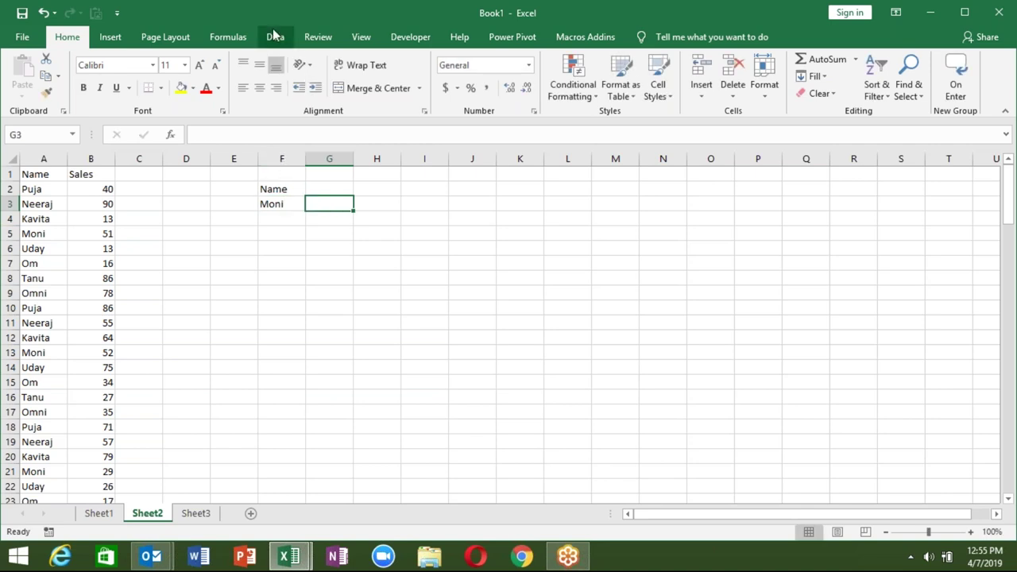
left_click(272, 40)
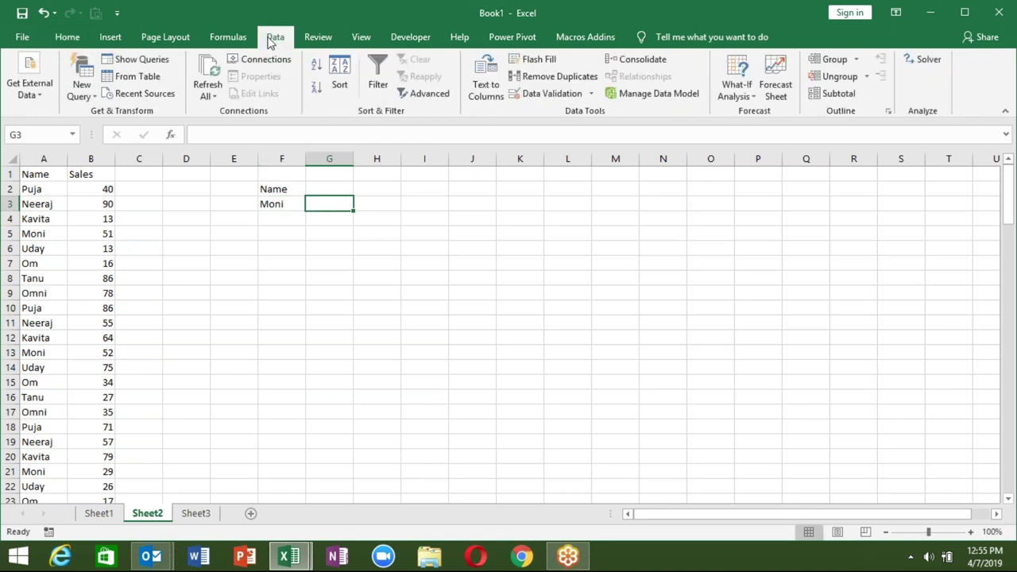
left_click(433, 41)
- In Module1, declare LVlookup(n As Variant, r As Range, c As Integer)
left_click(23, 98)
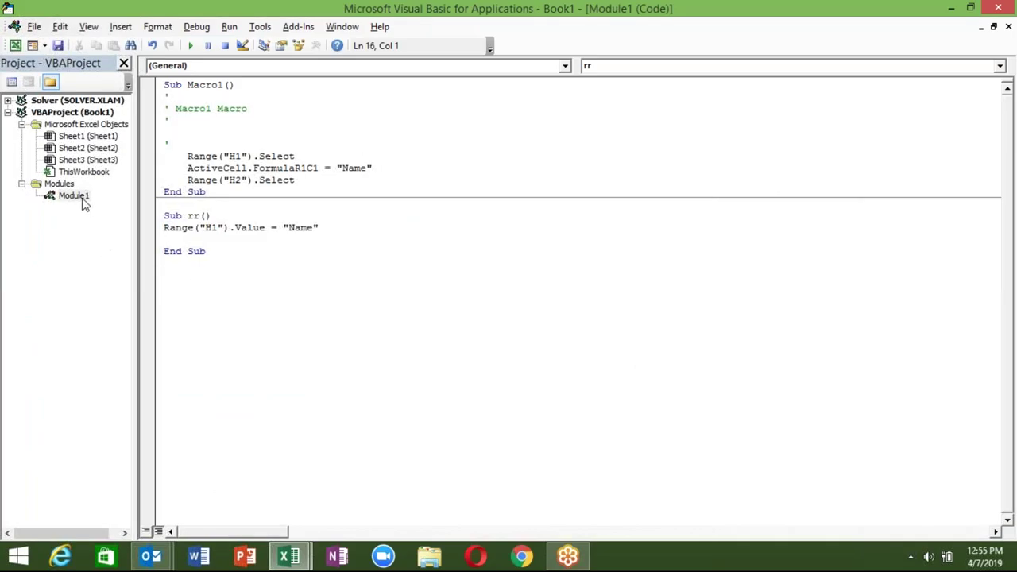
key("Return")
type("fuinction ")
type("LVlookup")
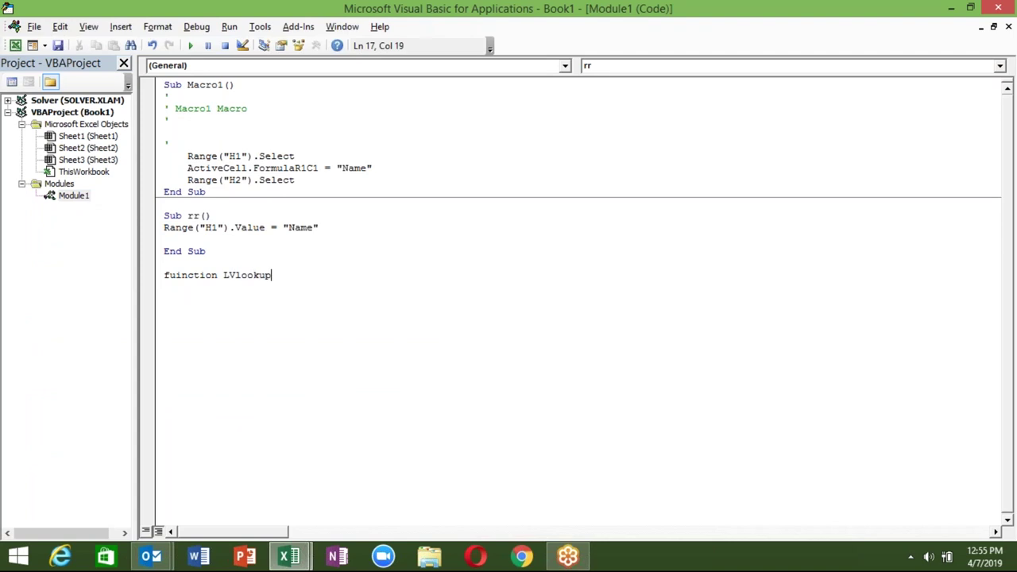
type("(")
type("n as")
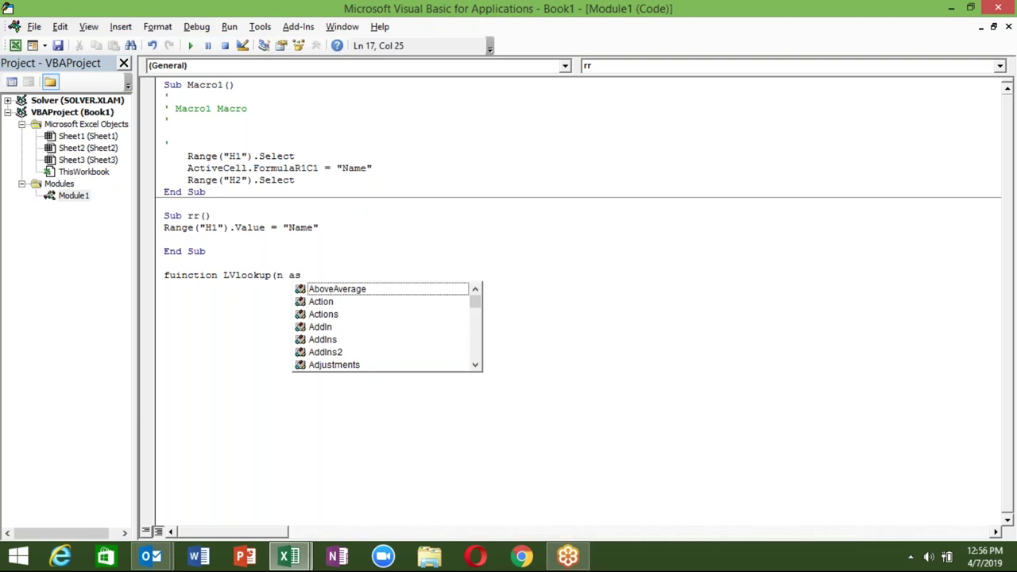
type(" s")
key("BackSpace")
key("BackSpace")
type("v")
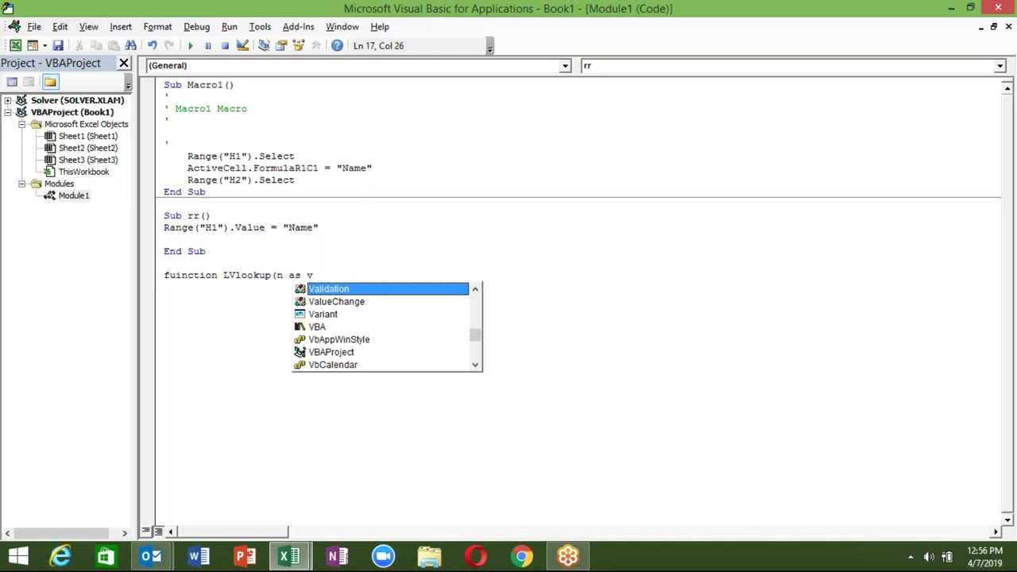
type("ariant,r as range,c ")
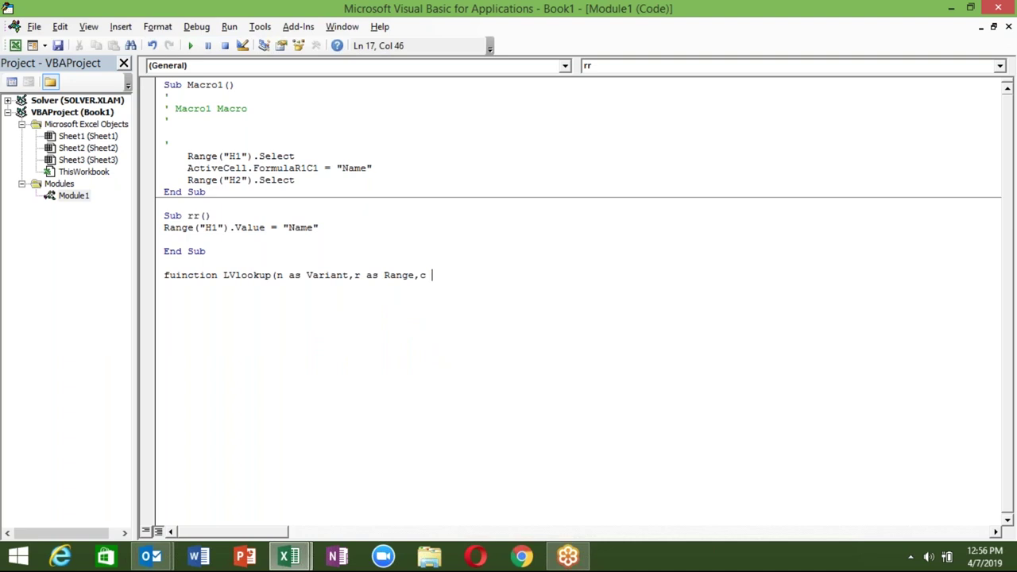
type("as in")
key("Tab")
type(")")
key("Return")
key("Return")
- Fix the misspelled Function keyword, add a blank body line, and return to Excel
key("Left")
key("Left")
key("Left")
key("Left")
key("Left")
key("BackSpace")
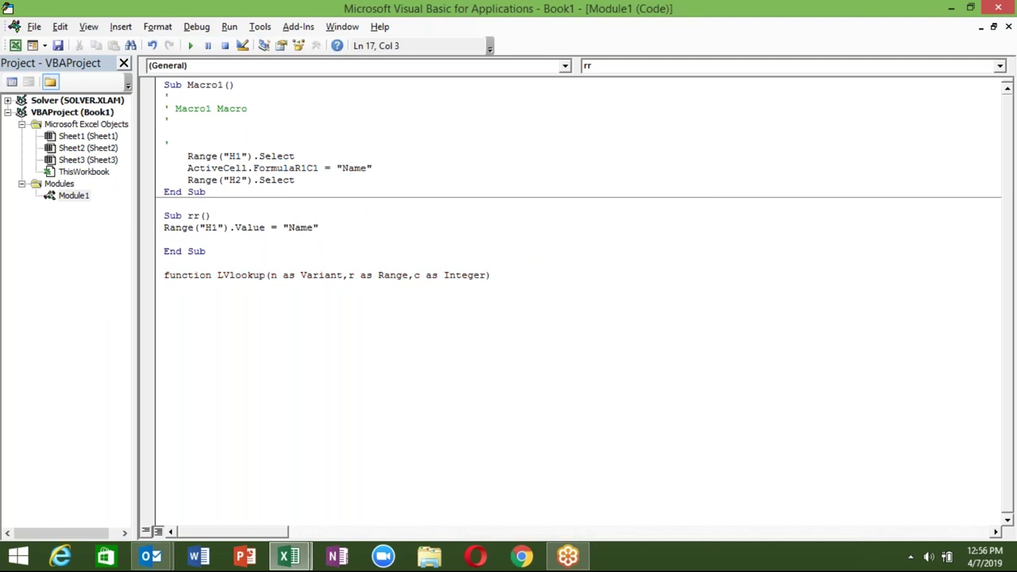
key("Down")
key("Return")
key("alt+F11")
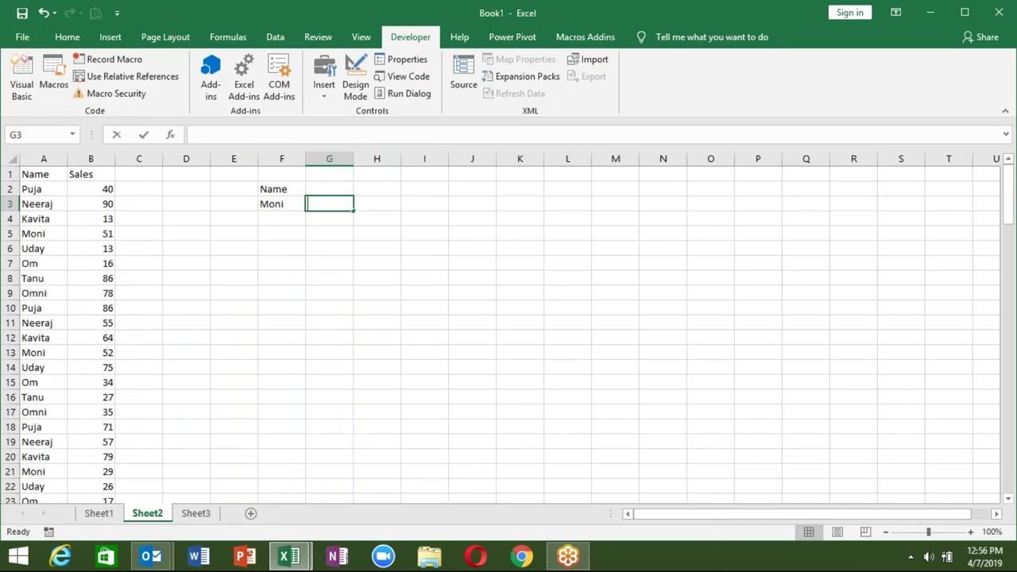
- Enter =LVlookup(F3,A2:A119,1) in G3, which currently returns 0
type("=LV")
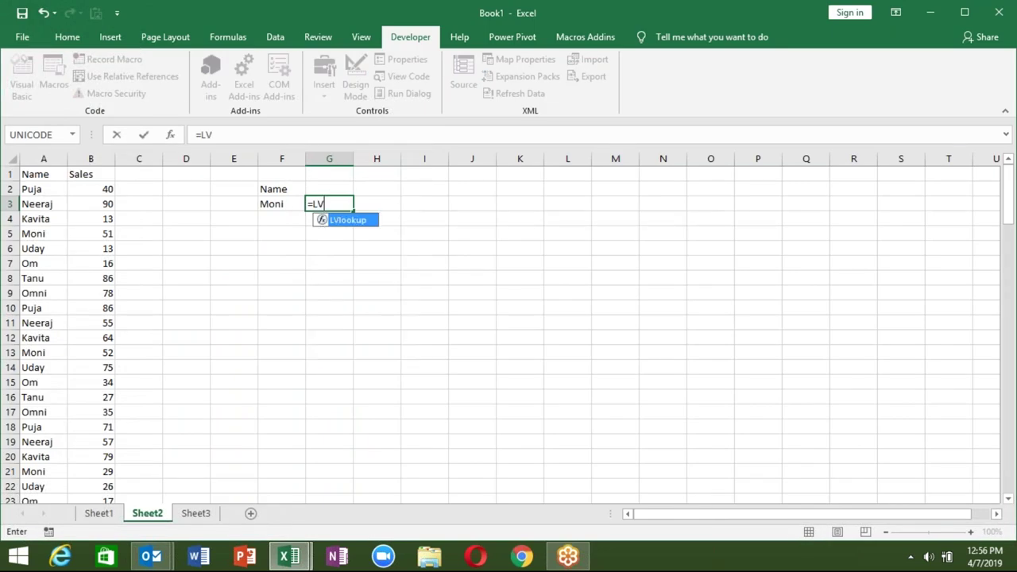
key("Tab")
key("Left")
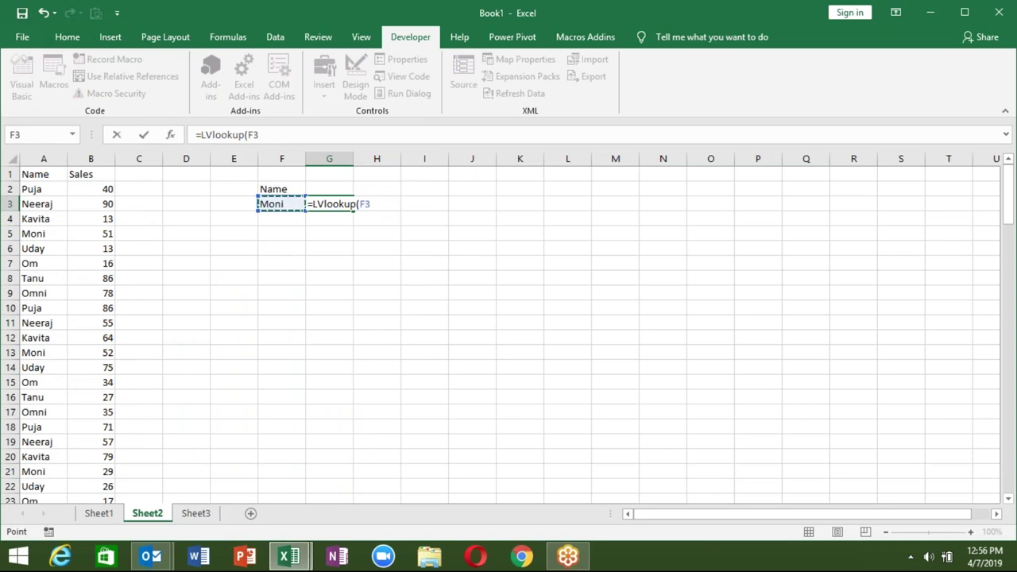
type(",")
key("Up")
key("Left")
key("Left")
key("Left")
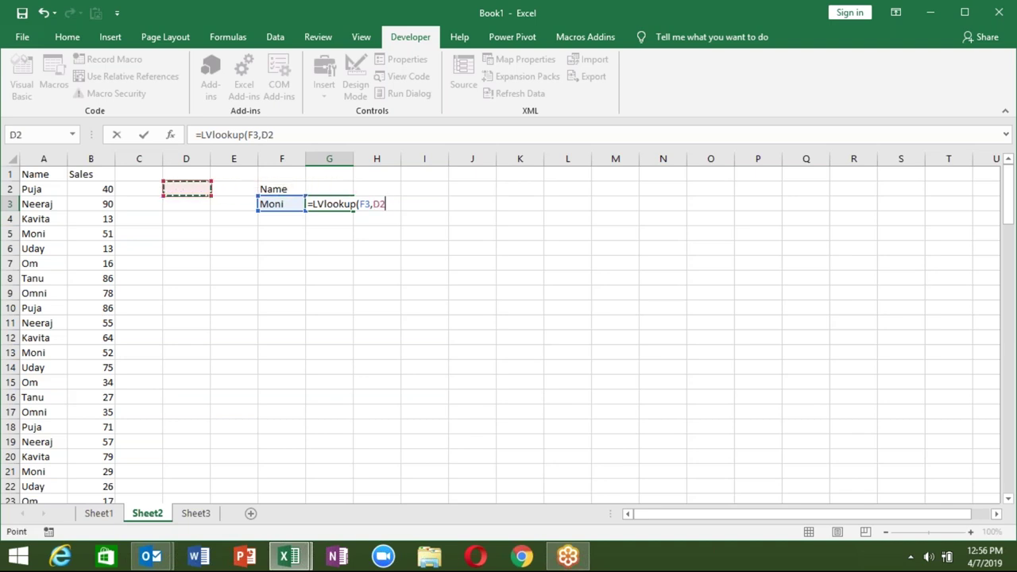
key("Left")
key("Left")
key("Left")
key("ctrl+shift+Down")
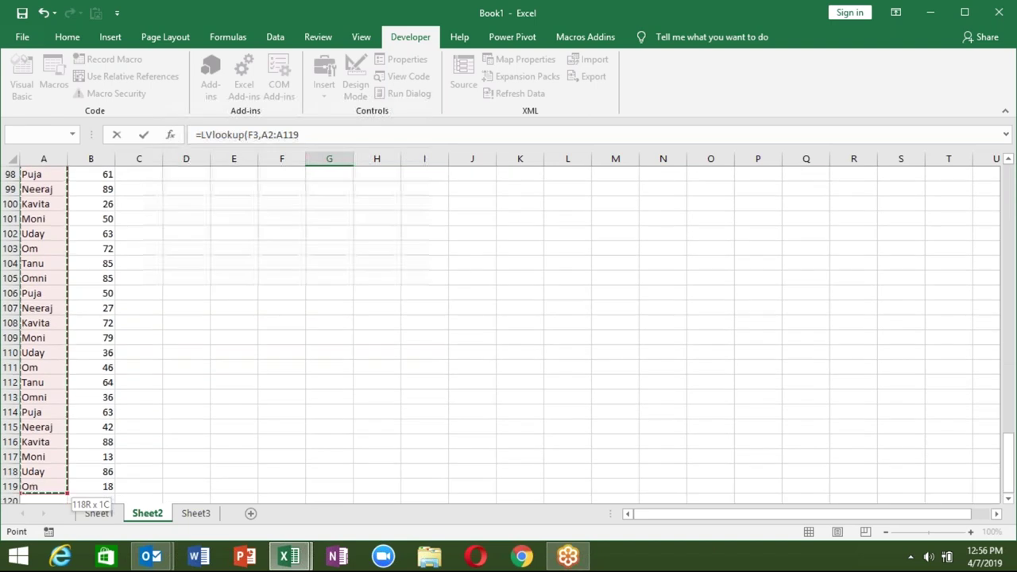
type(",")
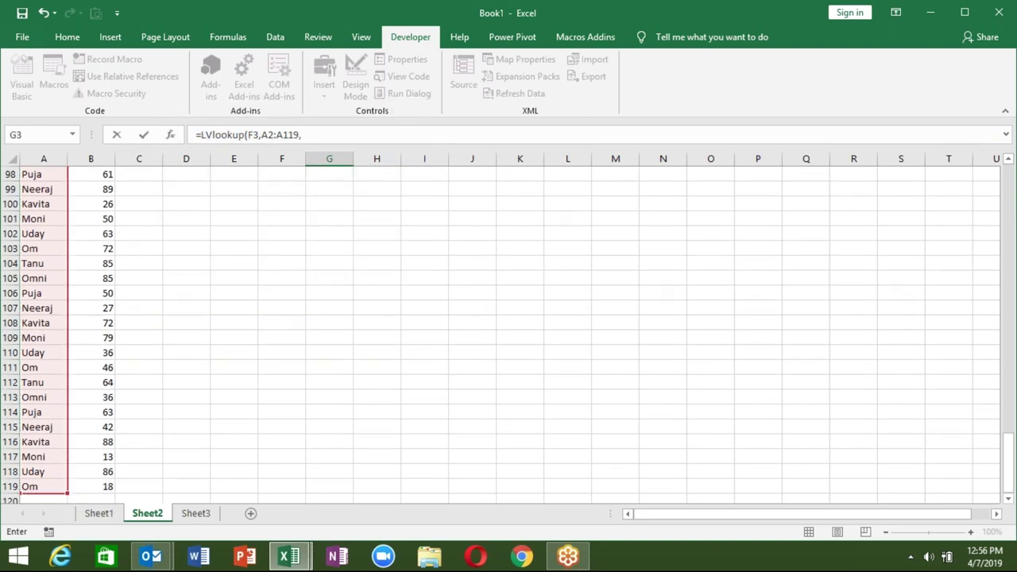
type("1)")
key("Return")
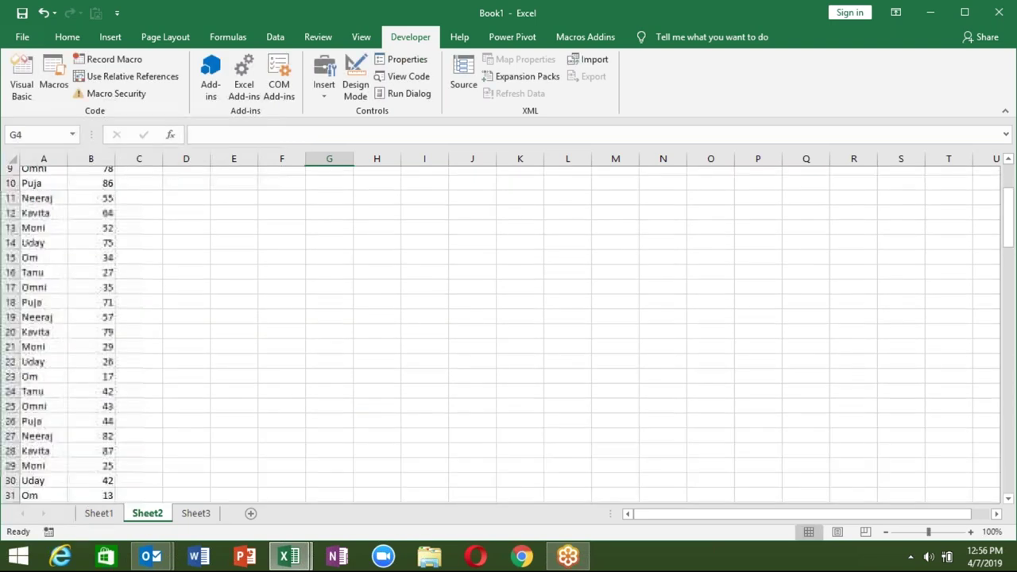
left_click(138, 203)
- In LVlookup, declare Dim k As Range and begin a For Each k In r loop
key("Left")
key("ctrl+Up")
key("Down")
key("alt+F11")
key("Return")
key("Return")
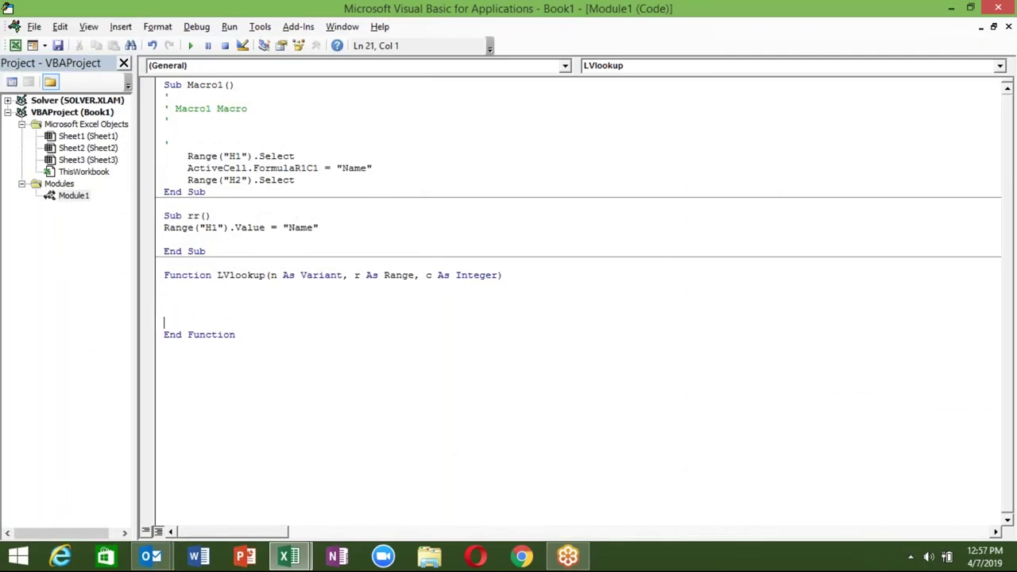
key("alt+F11")
key("alt+F11")
left_click(163, 322)
type("dim k a")
type("s ra")
key("Tab")
key("Return")
key("Return")
type("for each ")
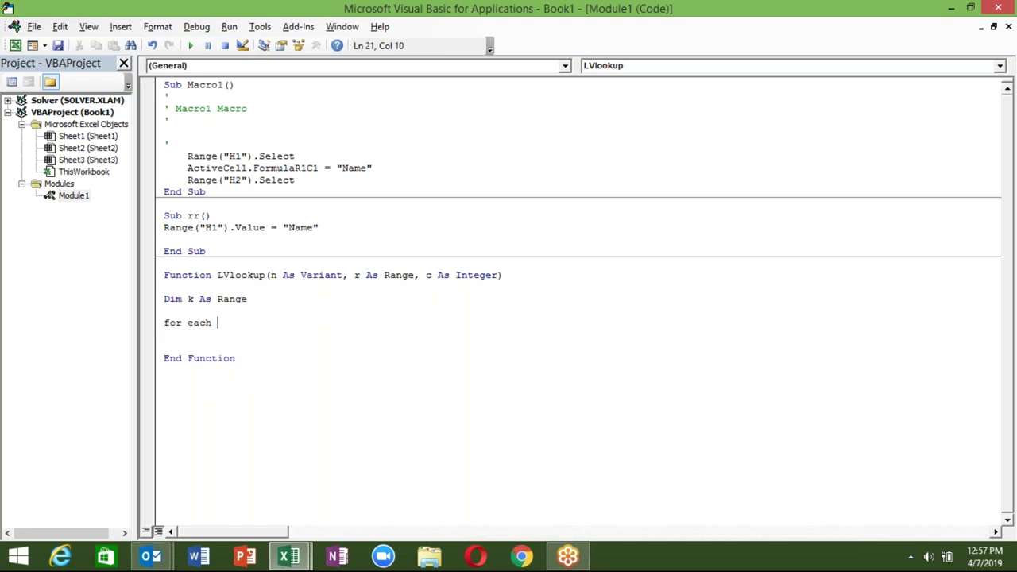
type("k in r")
key("Return")
- Add If k.Value = n Then LVlookup = k.Offset(0, c).Value, closed by End If
type("if k")
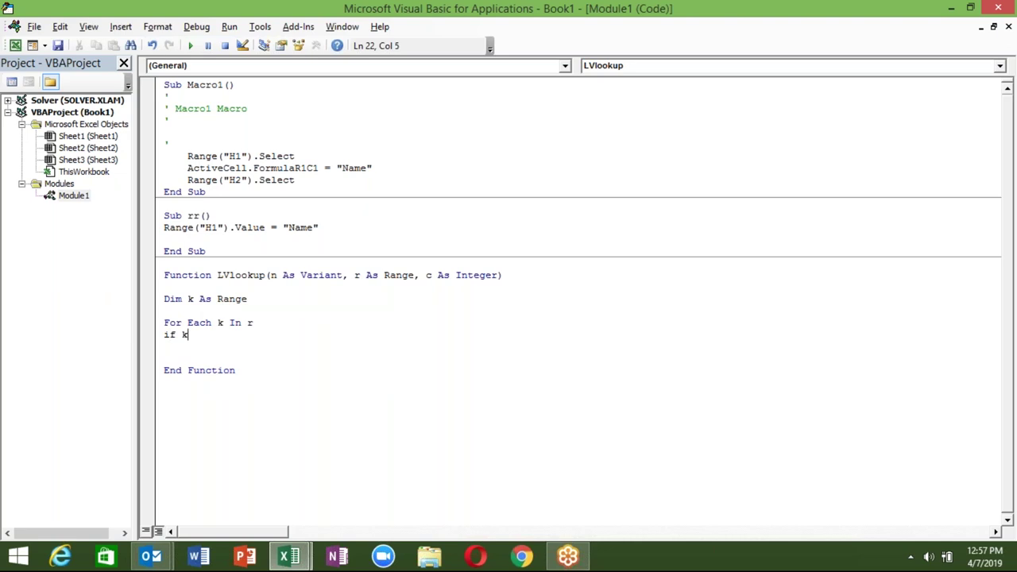
type(".v")
key("Down")
key("Tab")
type("=n then")
key("Return")
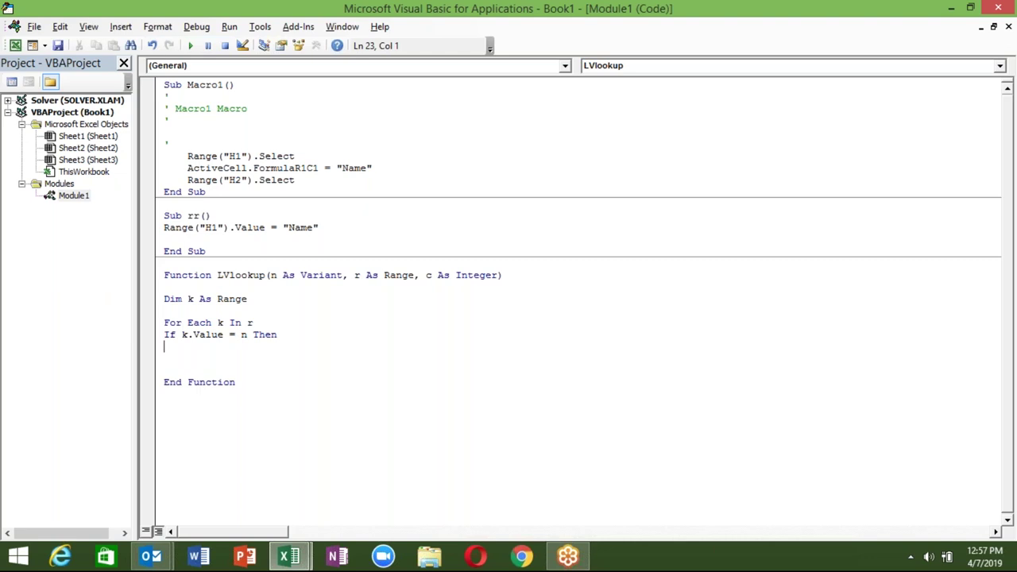
type("LVlookup=")
type("k.of")
key("Tab")
type("(0,c")
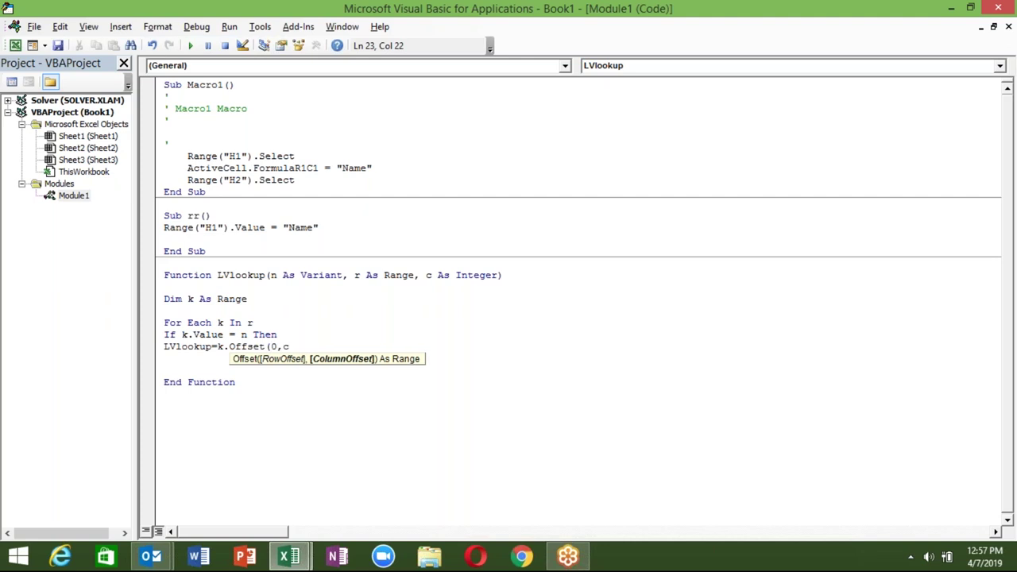
type(").Value")
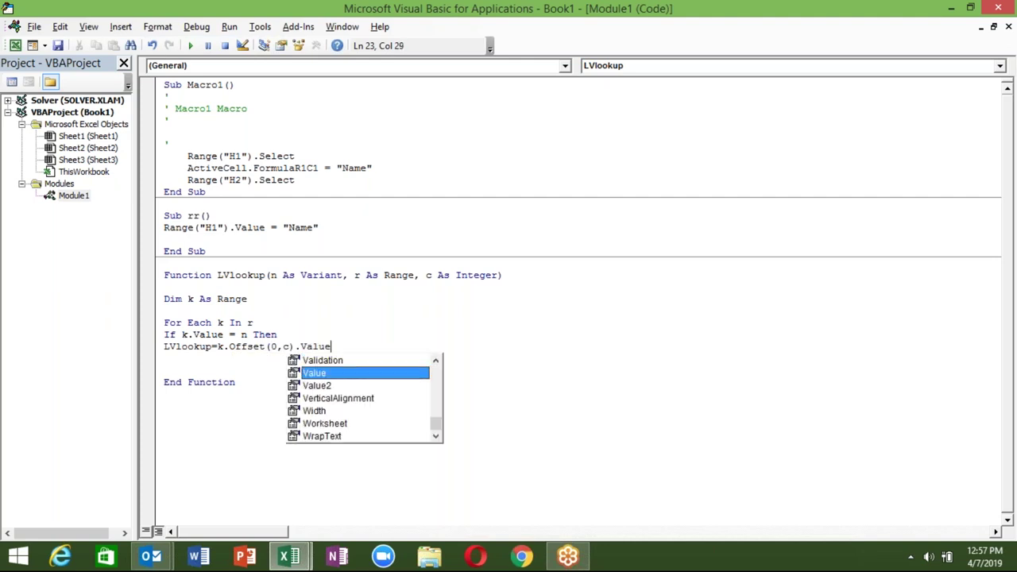
key("Return")
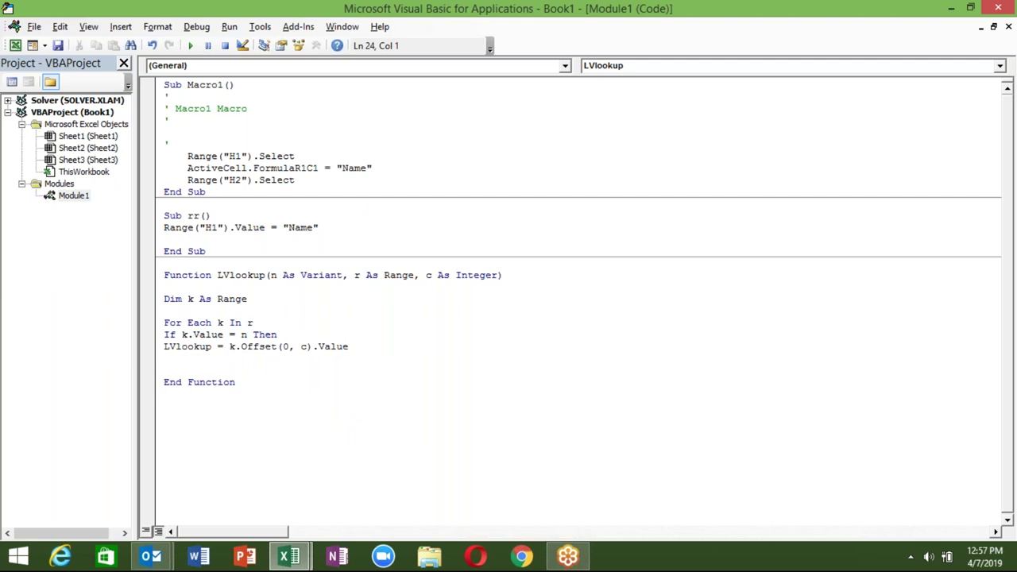
type("endif")
key("Up")
key("alt+F11")
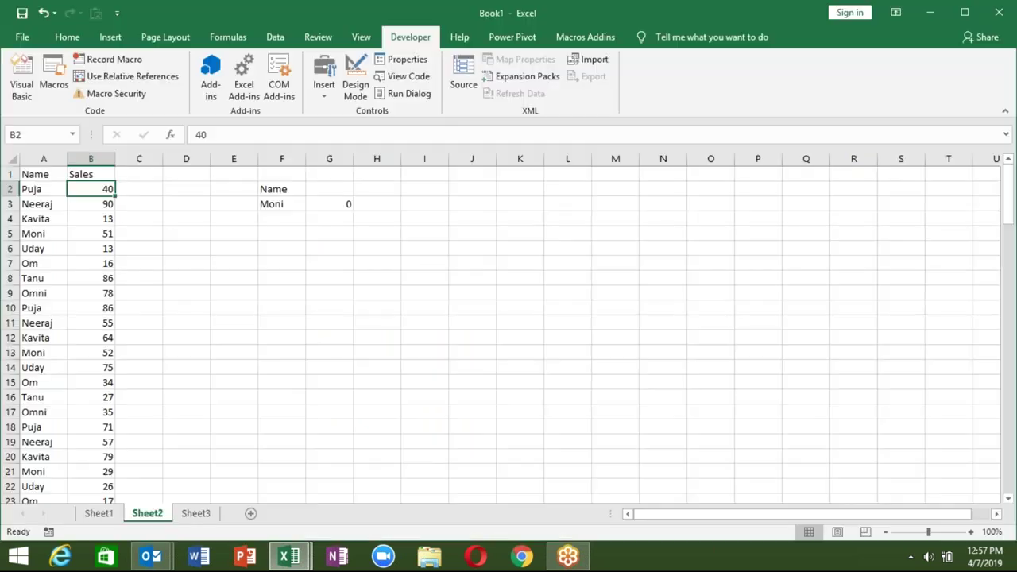
- Re-enter G3's LVlookup formula to recalculate, triggering the 'For without Next' compile error
key("Down")
key("Right")
key("Right")
key("Right")
key("Right")
key("Right")
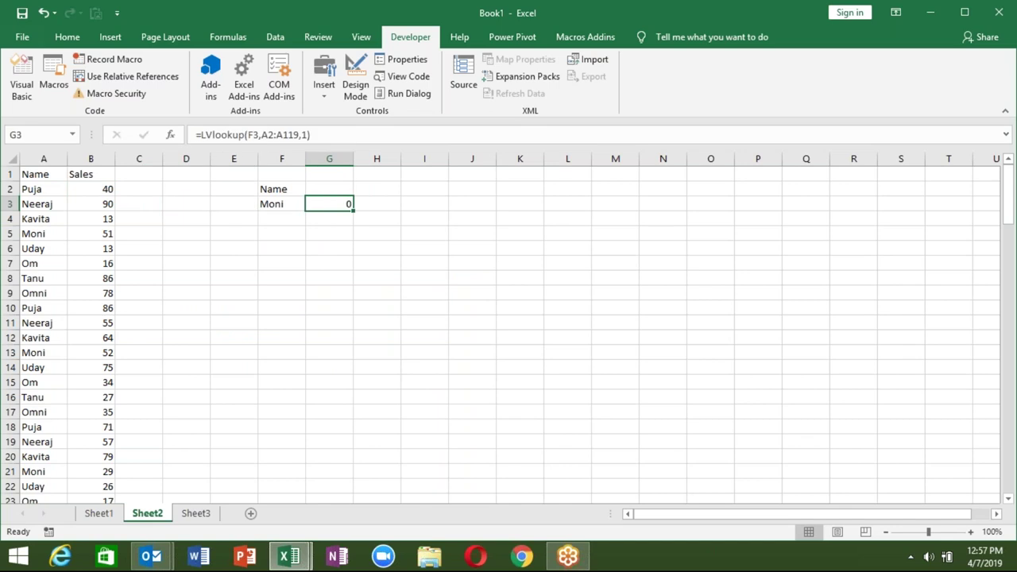
key("F2")
key("Escape")
key("F2")
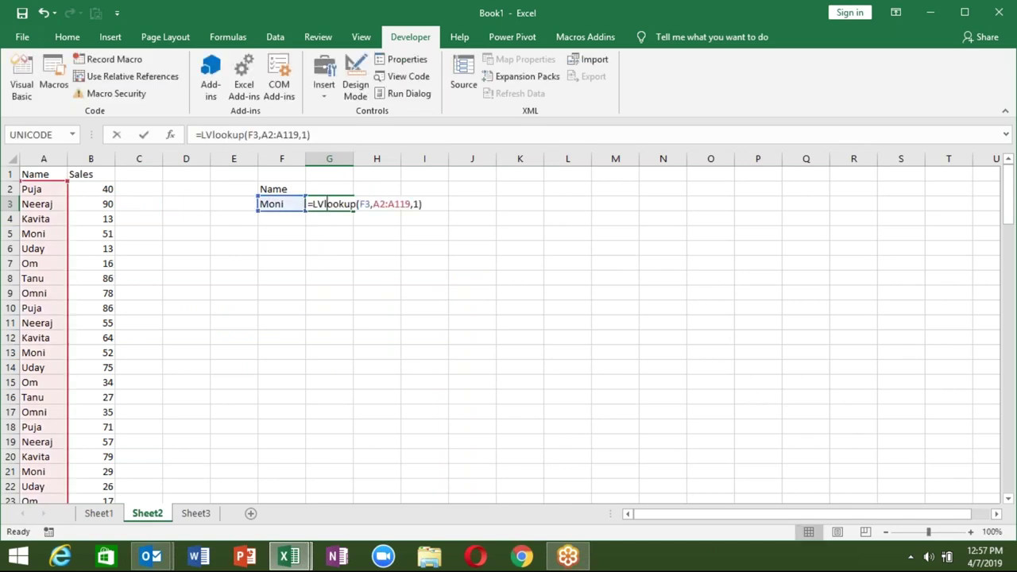
key("Return")
key("Return")
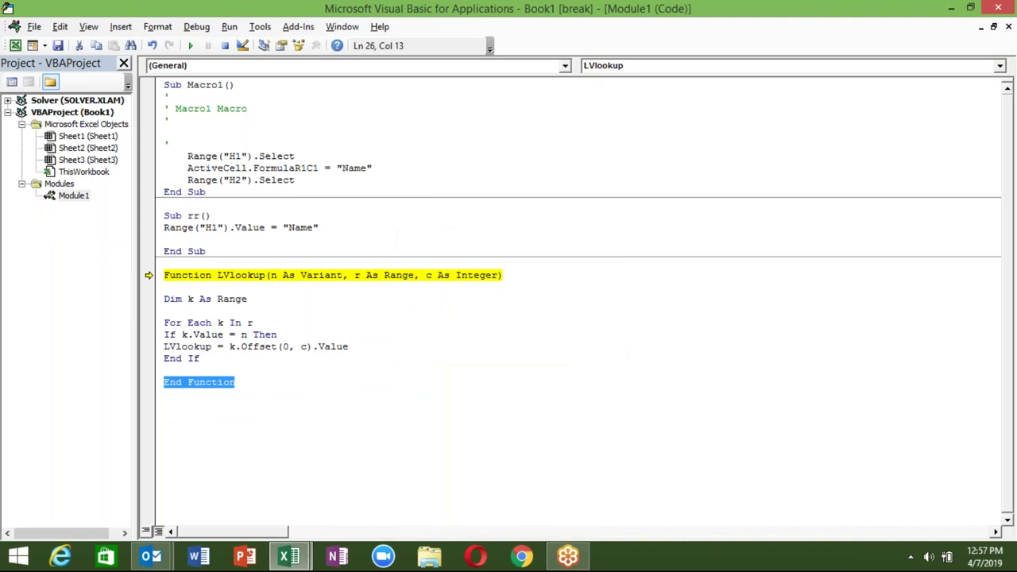
left_click(164, 370)
- Close the loop with a Next line, dismiss the invalid Next compile error, and reset the halted code
type("nexyt")
key("BackSpace")
type("t r")
key("Up")
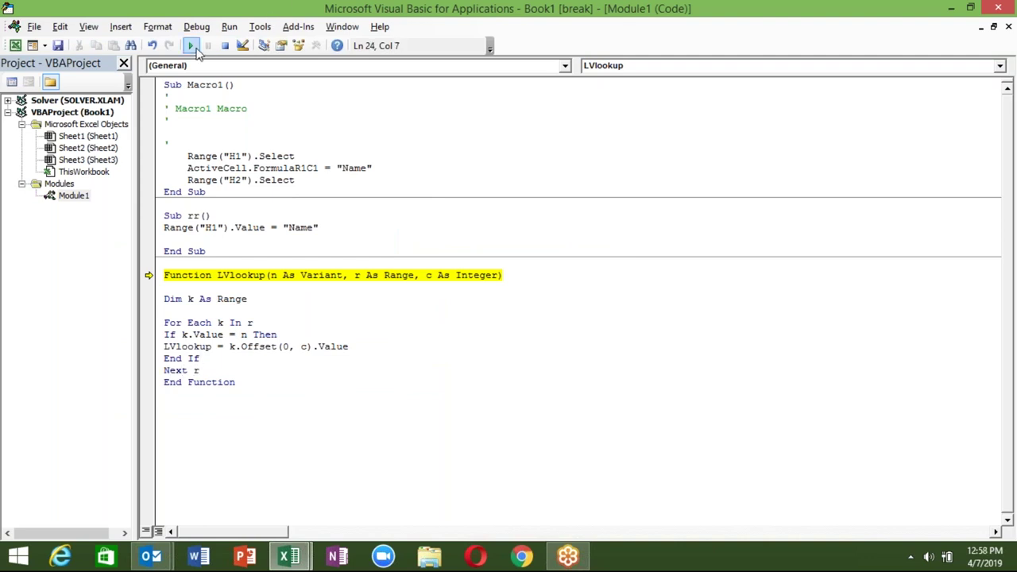
left_click(191, 45)
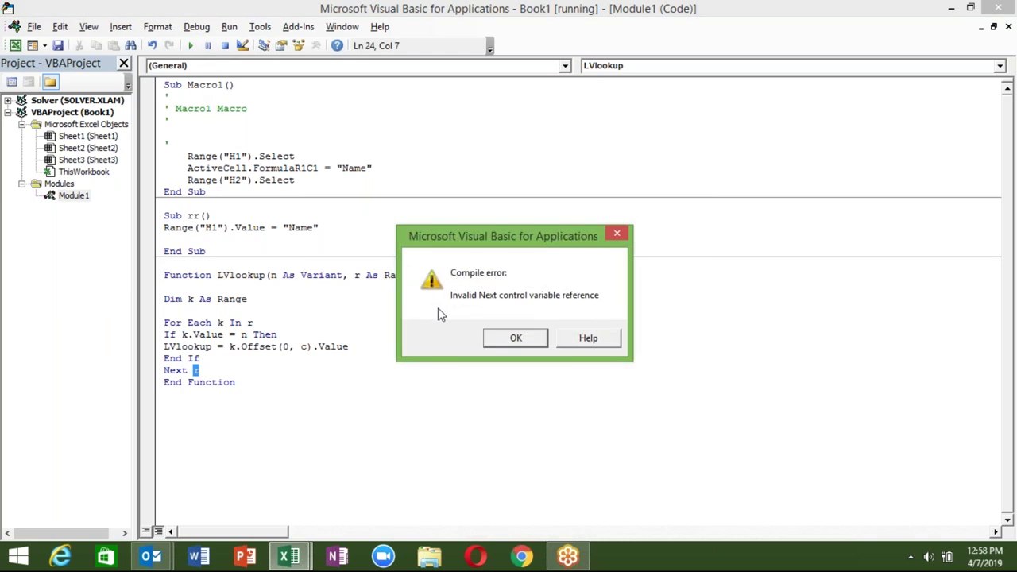
key("Return")
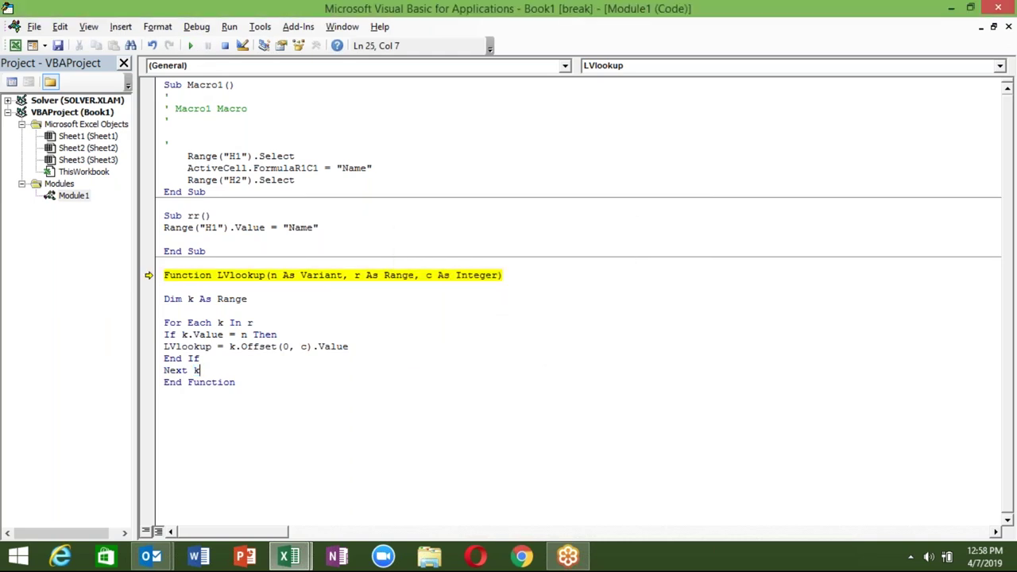
left_click(190, 45)
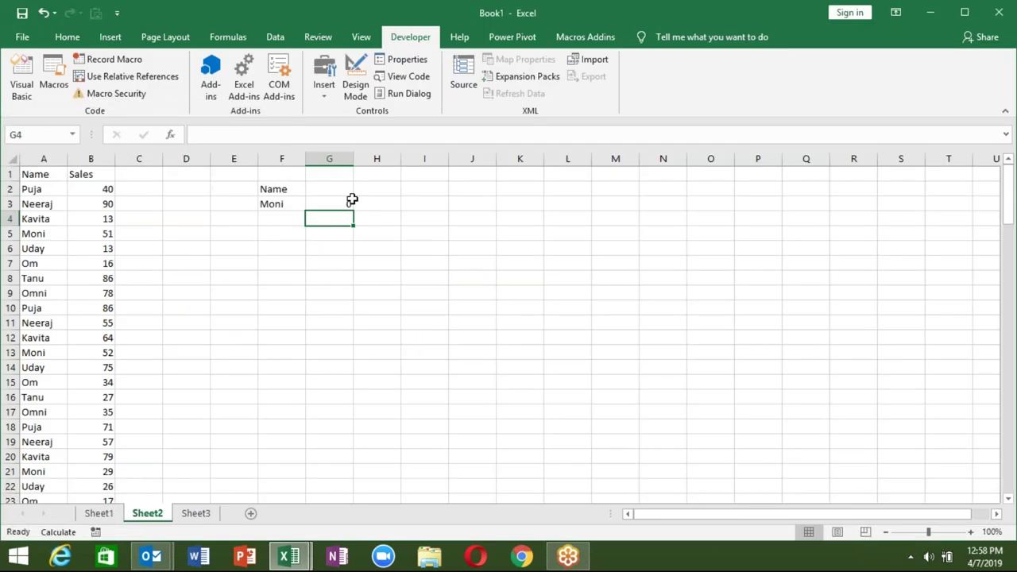
- Re-enter G3's LVlookup formula so it recalculates
left_click(349, 203)
double_click(349, 203)
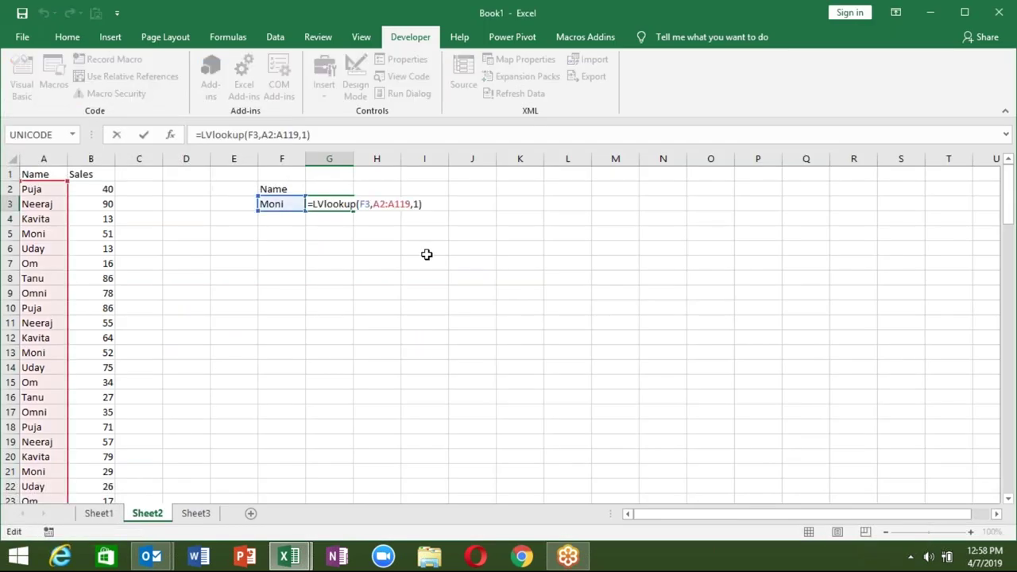
key("Return")
key("Up")
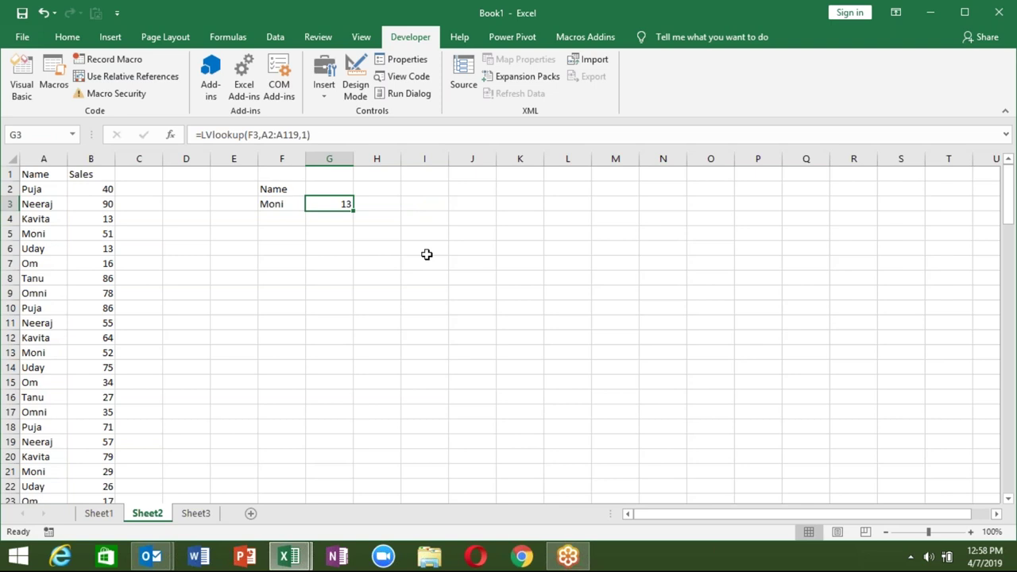
key("Left")
key("Left")
key("Left")
key("Left")
key("Left")
key("Down")
key("Down")
- Change Moni's sales value in B117 to 13
scroll(110, 452, "down", 18)
scroll(110, 452, "down", 5)
scroll(106, 451, "down", 4)
scroll(106, 451, "down", 10)
scroll(87, 309, "up", 1)
left_click(87, 309)
left_click(91, 293)
type("13")
key("Return")
key("Up")
key("Up")
key("ctrl+Up")
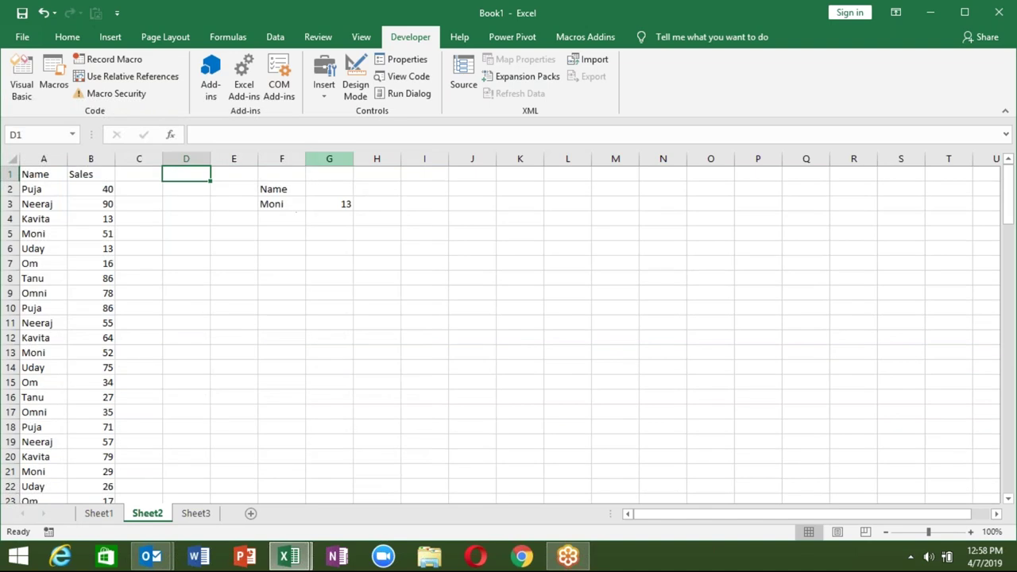
- Reselect G3 to check its LVlookup result of 13 with the Formulas ribbon showing
left_click(338, 203)
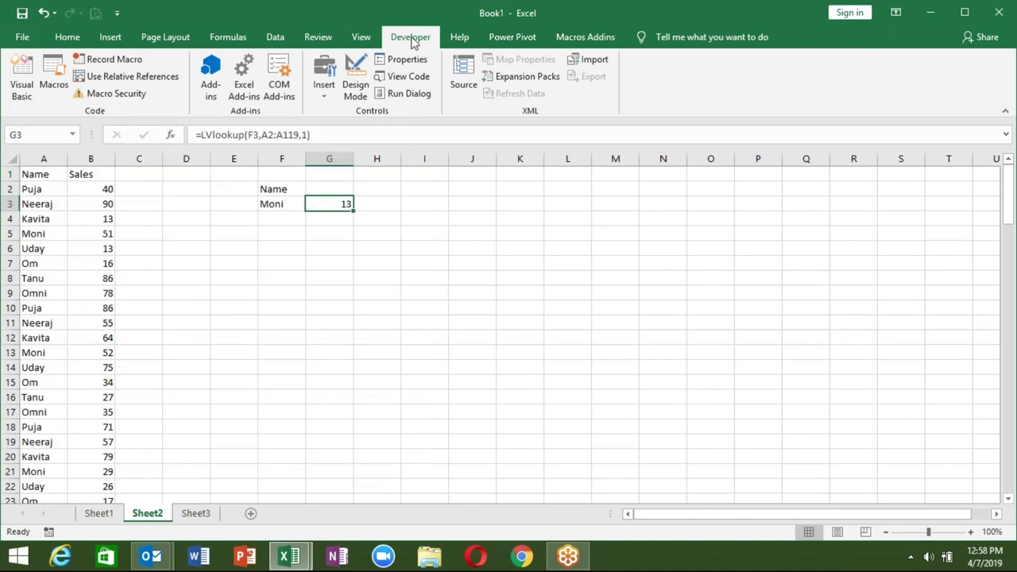
left_click(70, 36)
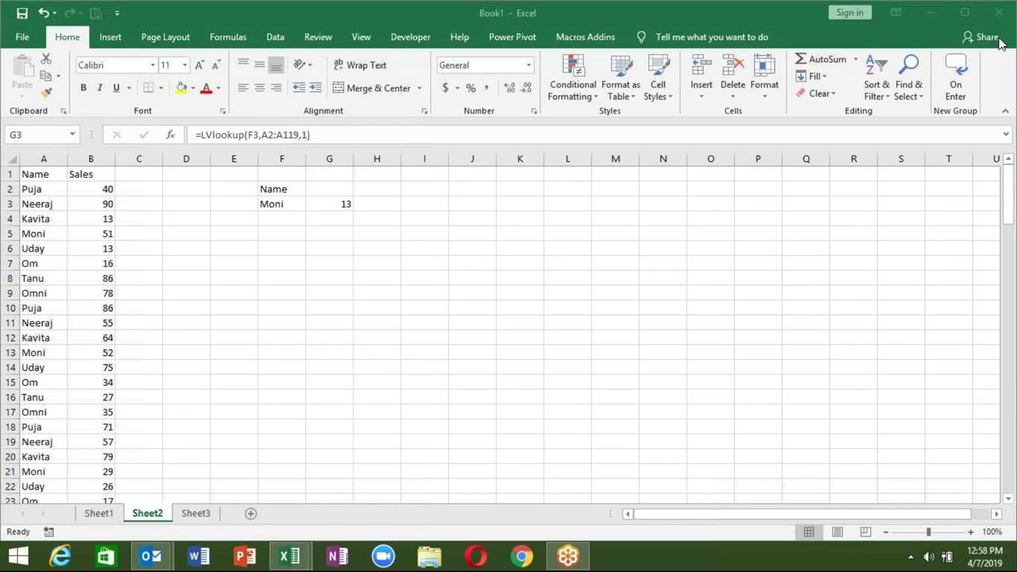
left_click(246, 36)
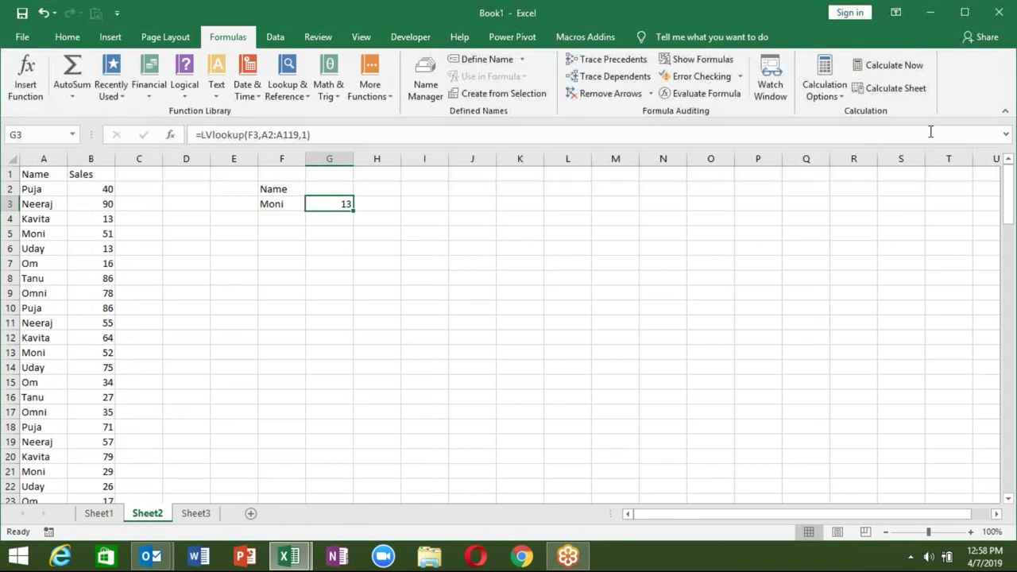
- Recalculate the workbook with Calculate Now and re-enter G3's LVlookup formula
left_click(825, 95)
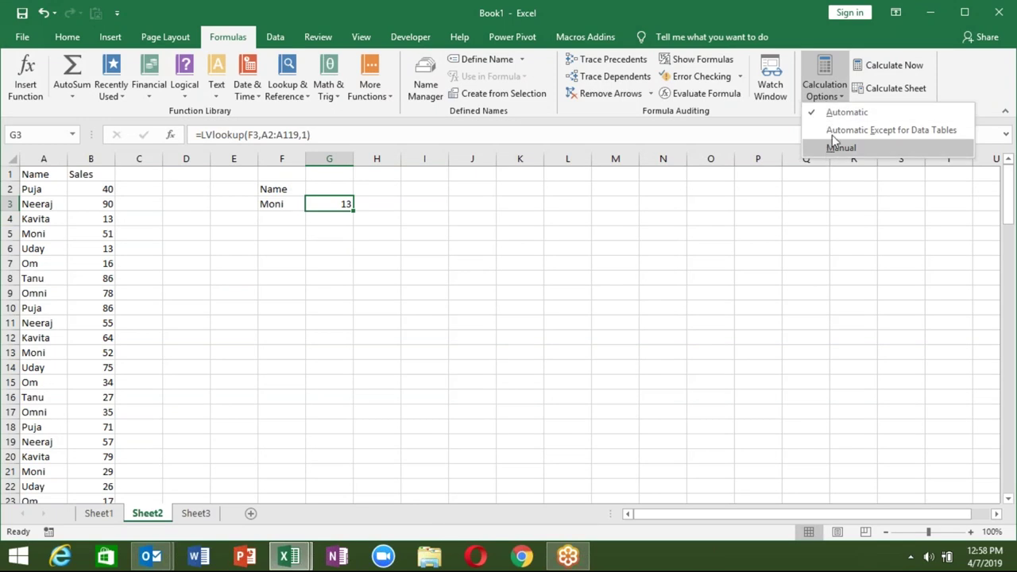
left_click(889, 65)
left_click(888, 65)
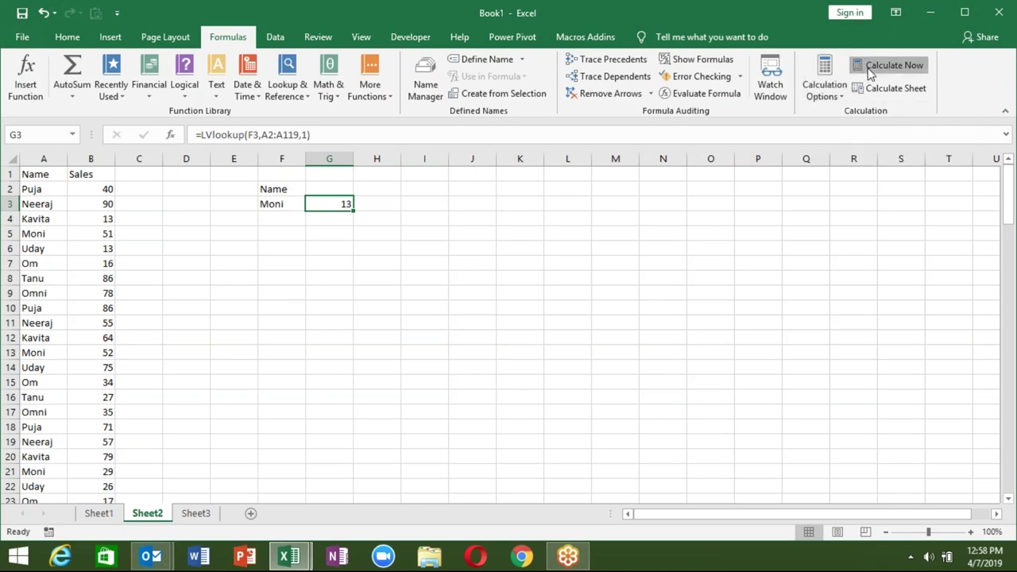
left_click(338, 237)
left_click(340, 204)
double_click(340, 205)
key("Return")
key("Up")
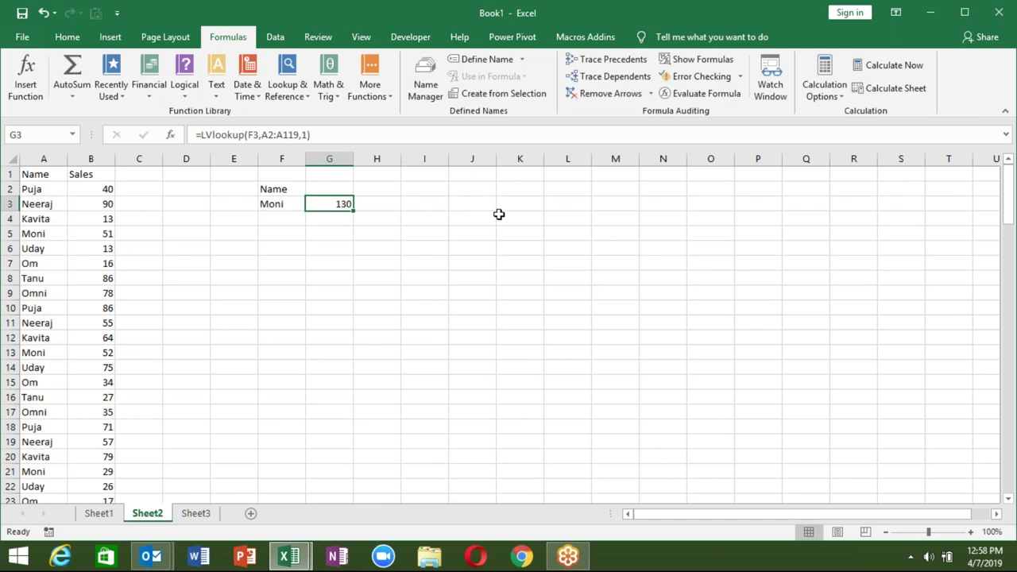
key("Left")
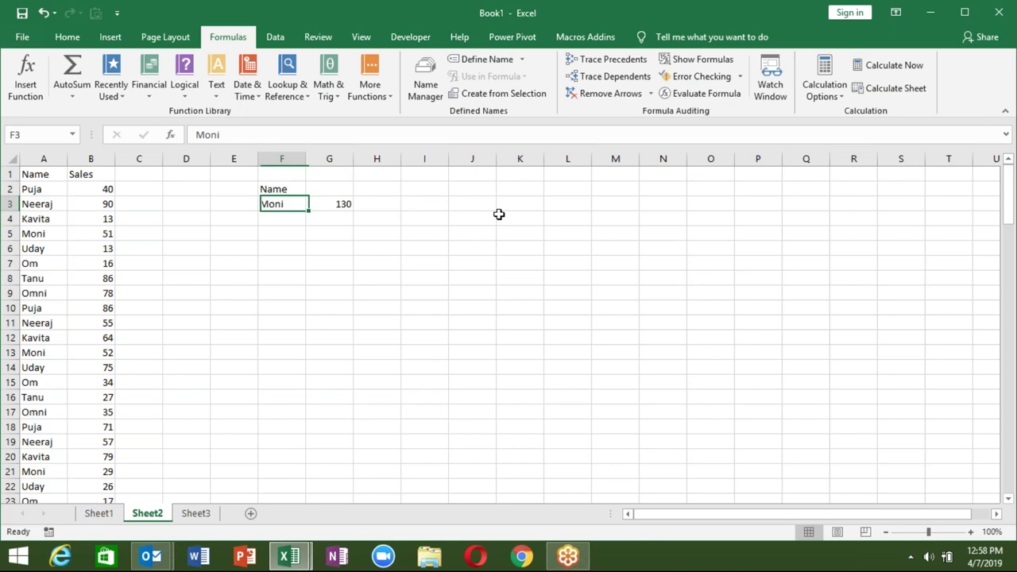
- Test the lookup by entering Uday, Om, then Tanu in F3; Tanu returns 64
type("Uday")
key("Return")
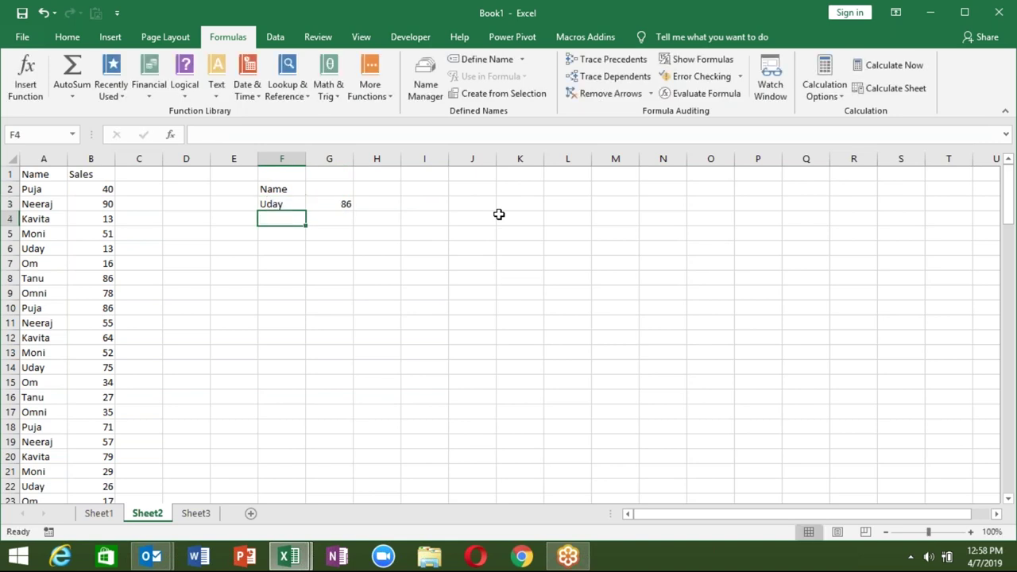
key("Up")
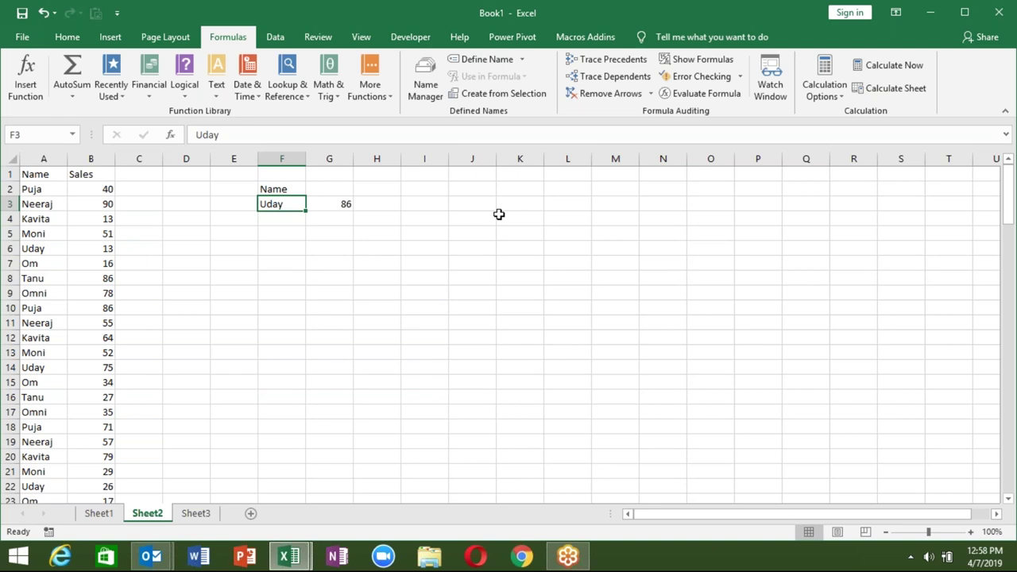
type("Om")
key("Return")
key("Up")
type("Tani")
key("BackSpace")
type("u")
key("Return")
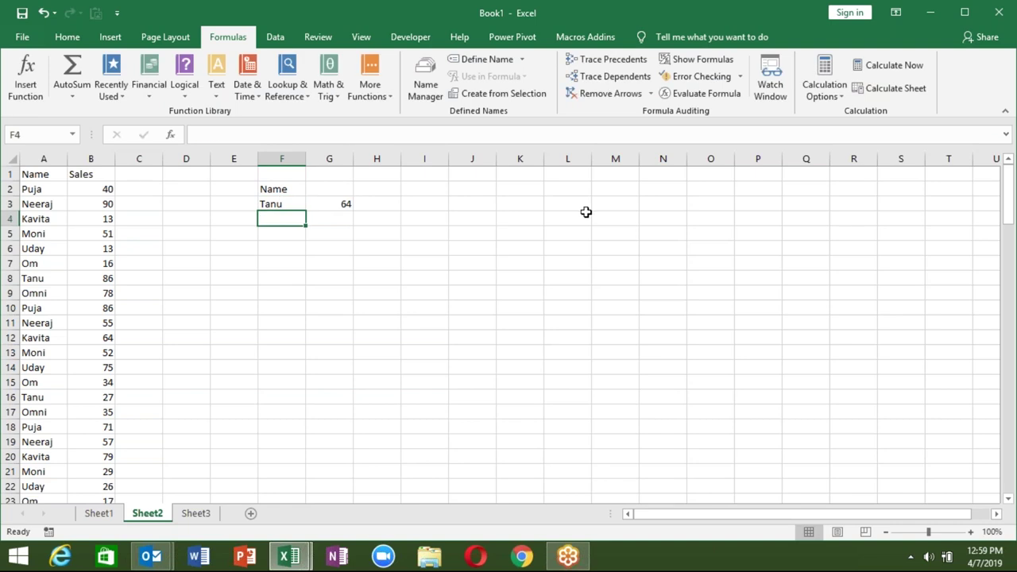
key("alt+F11")
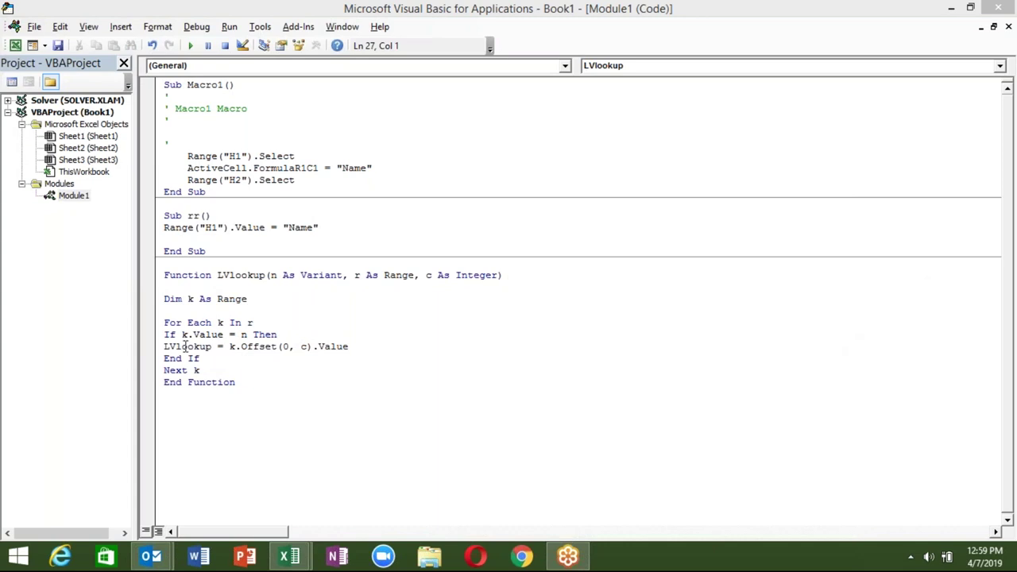
- Type the label 'Userform' into B12 on Sheet1
mouse_move(289, 556)
left_click(260, 505)
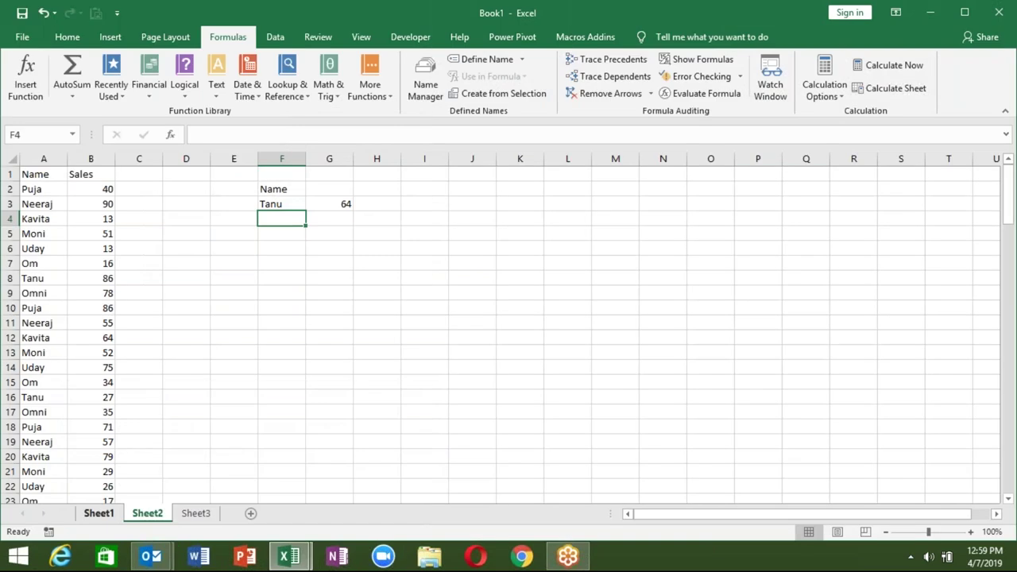
left_click(98, 512)
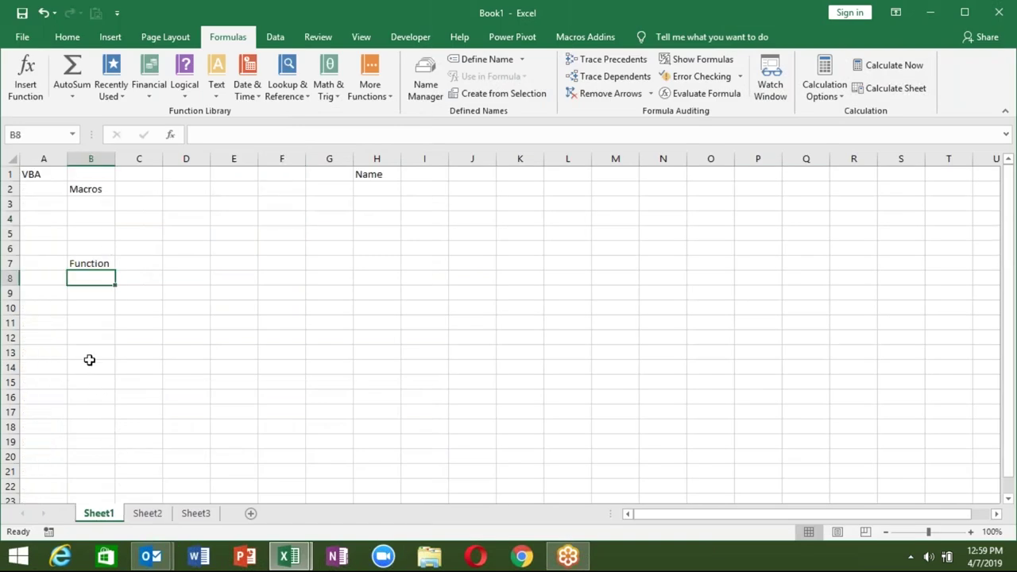
left_click(102, 339)
type("User")
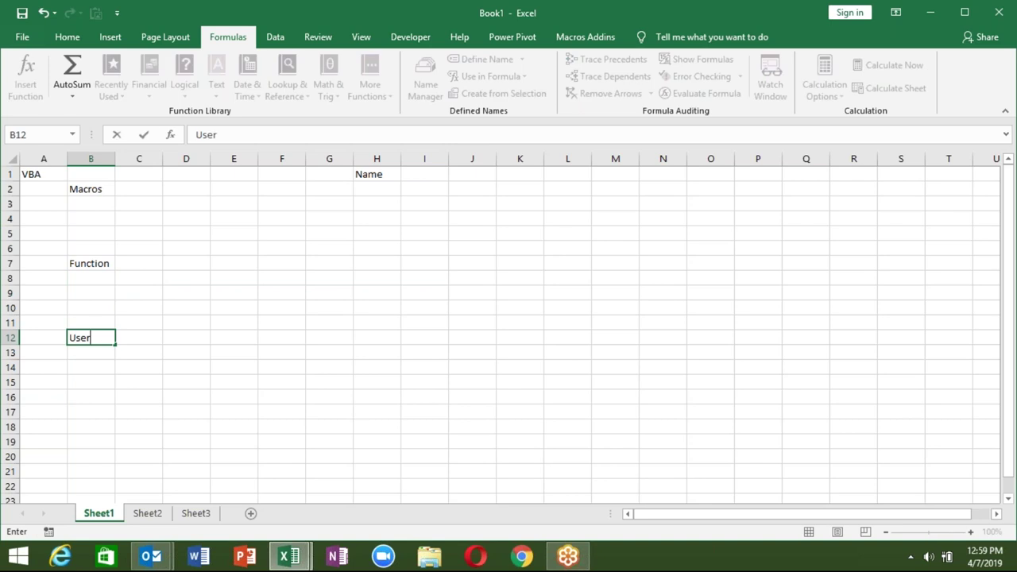
type("form")
key("Return")
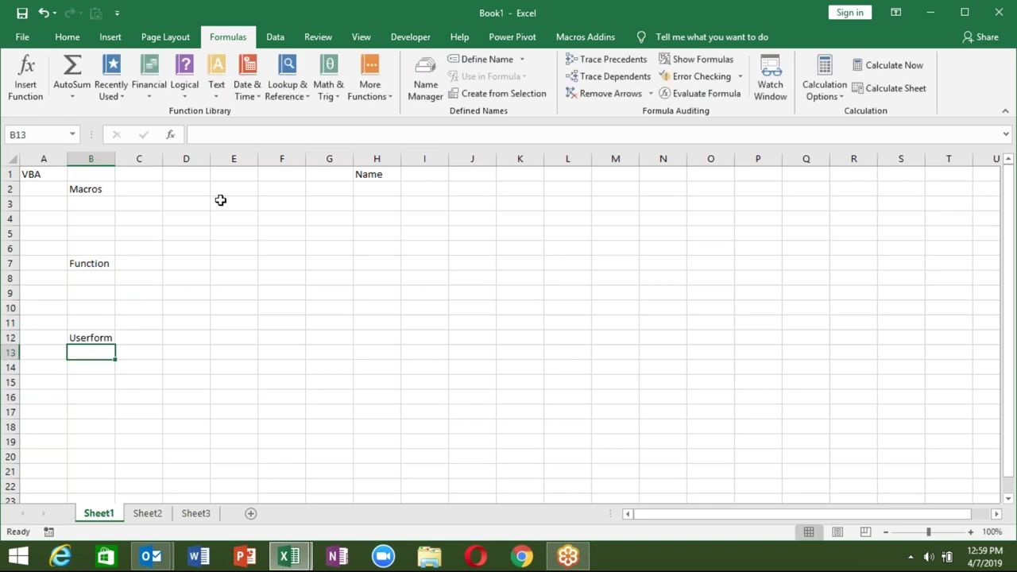
left_click(300, 294)
left_click(57, 35)
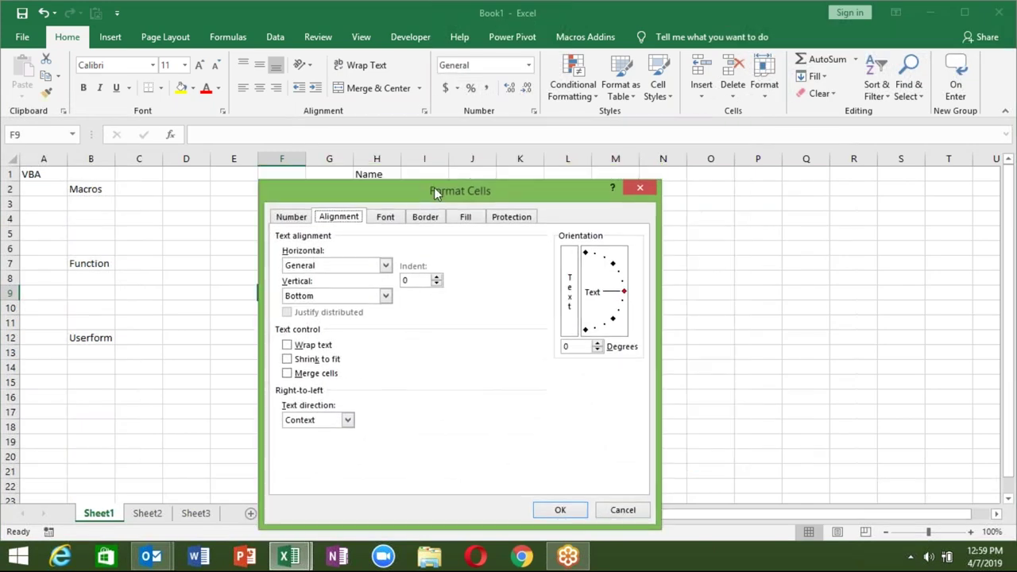
left_click(651, 119)
key("alt+F11")
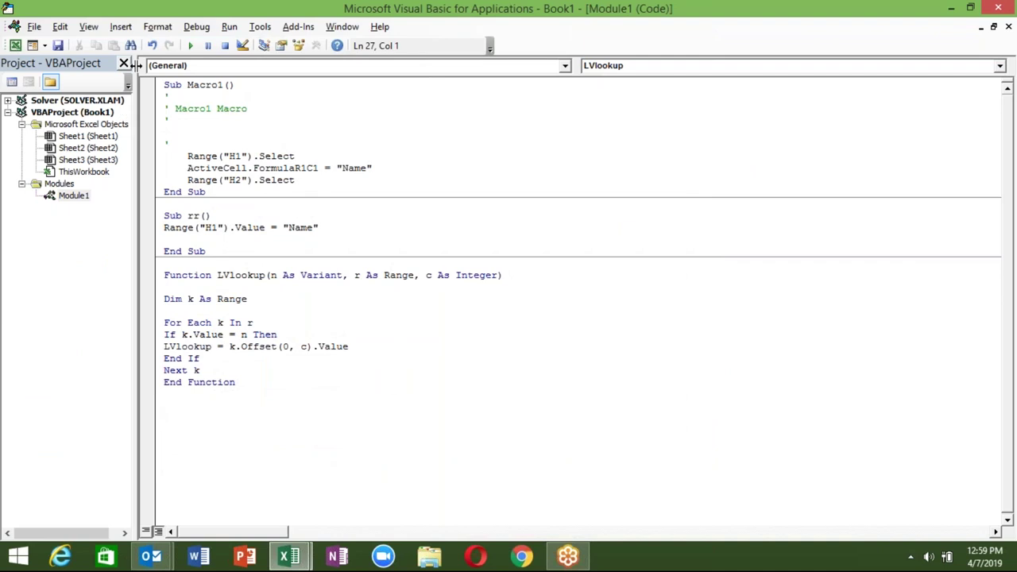
- Insert a new blank UserForm1 into the Book1 project
left_click(121, 26)
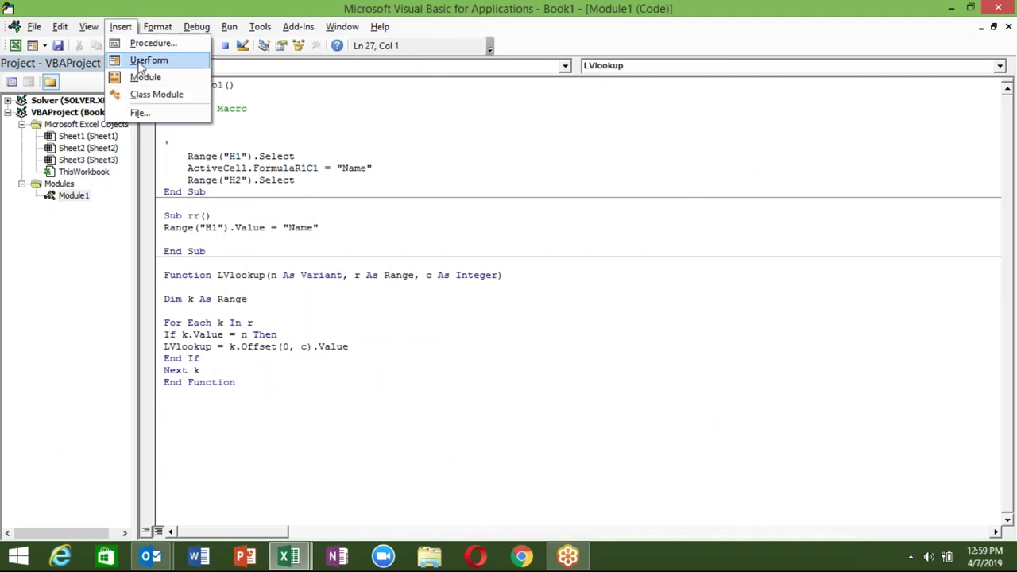
left_click(149, 60)
key("alt+F11")
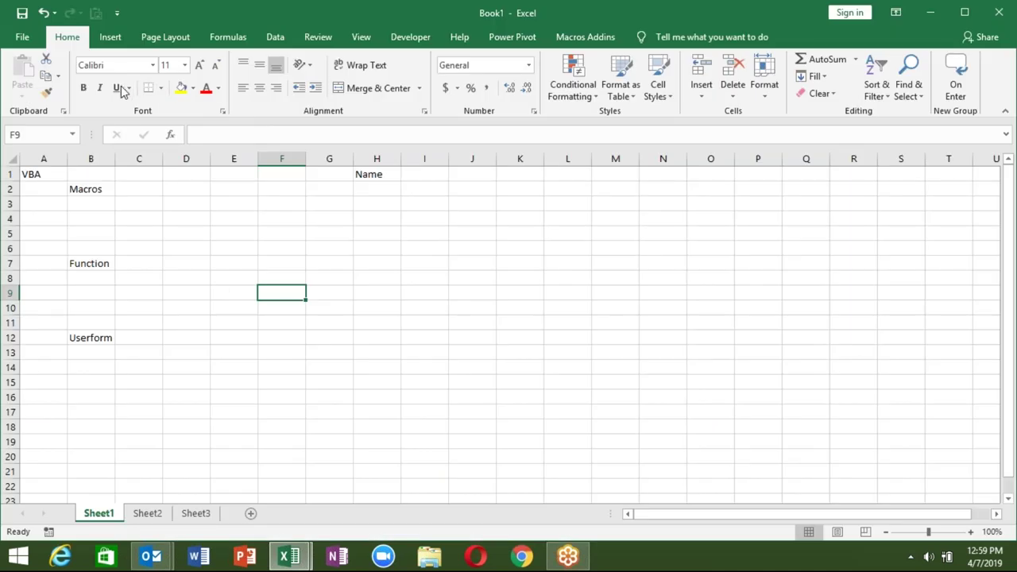
key("alt+F11")
- Run UserForm1 over the worksheet, drag it lower left, then close it
left_click(189, 46)
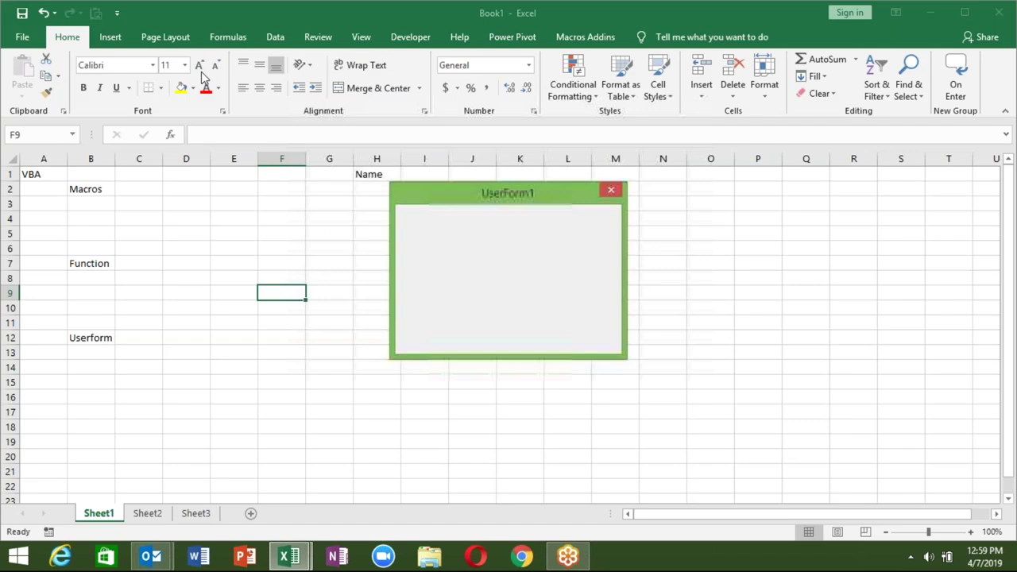
left_click_drag(477, 199, 357, 251)
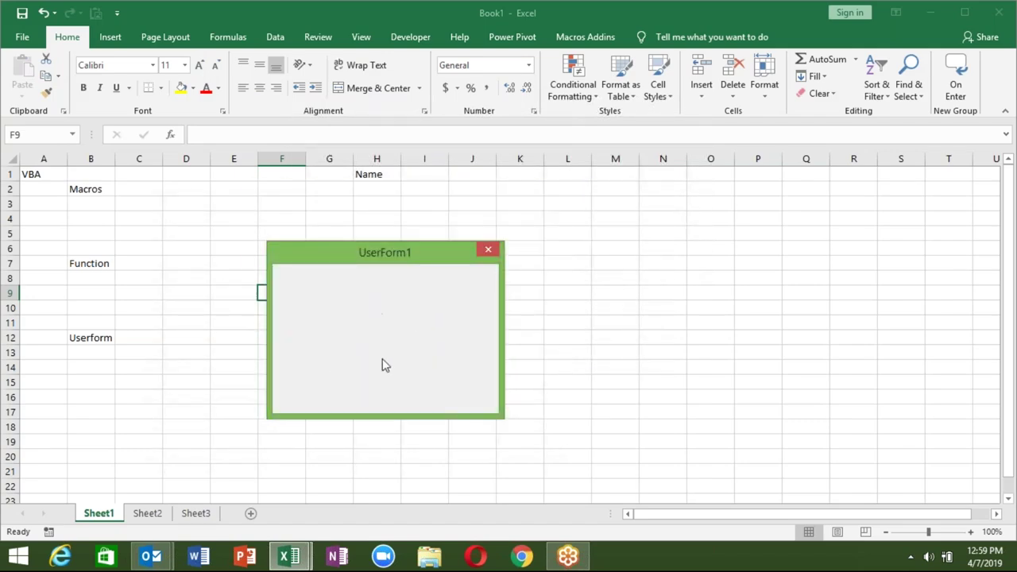
left_click(488, 251)
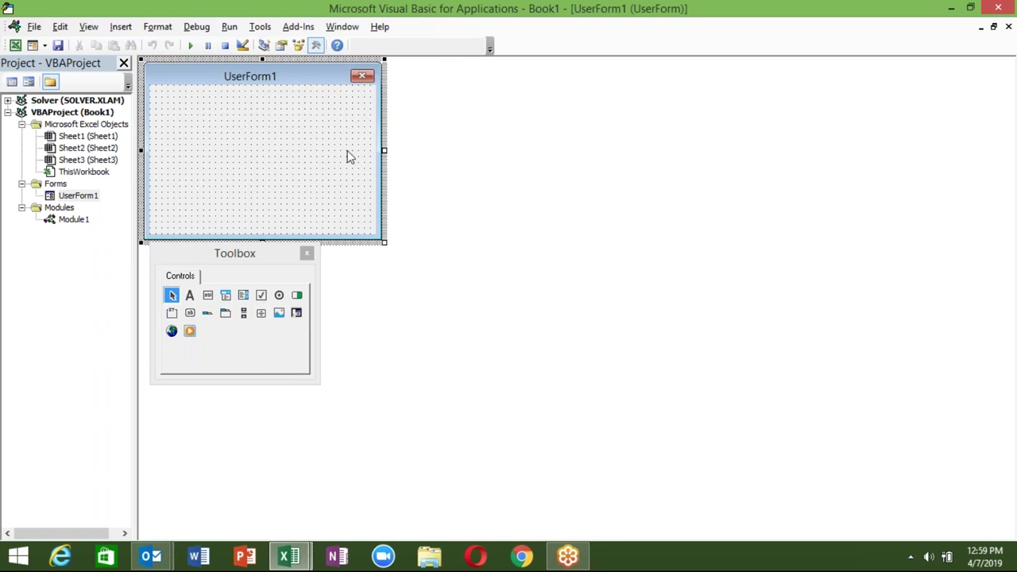
key("alt+F11")
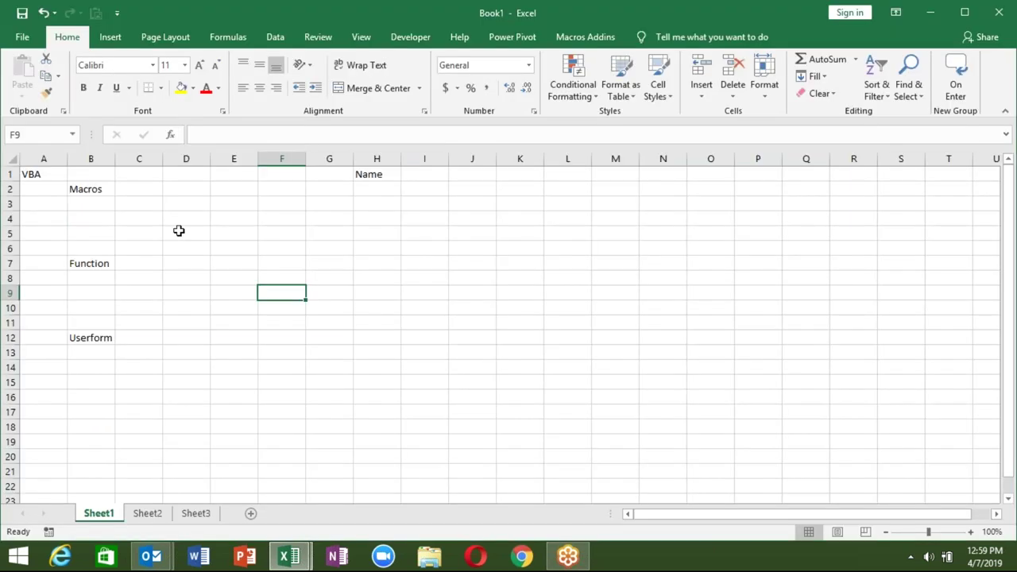
left_click(178, 229)
left_click(111, 190)
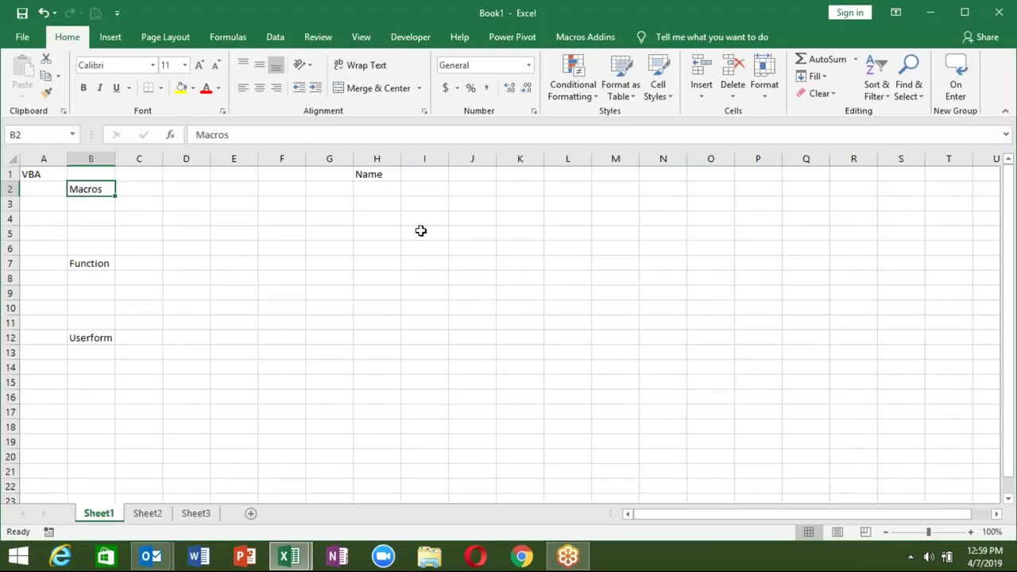
- Move among Sheet1's Macros, Function and Userform labels in column B
key("Right")
key("Down")
key("Down")
key("Down")
key("Down")
key("Down")
key("Left")
key("Up")
key("Down")
key("Right")
key("Up")
key("Up")
key("Up")
key("Up")
key("Up")
key("Left")
key("Down")
key("Down")
key("Down")
key("Down")
key("Down")
key("Down")
key("Up")
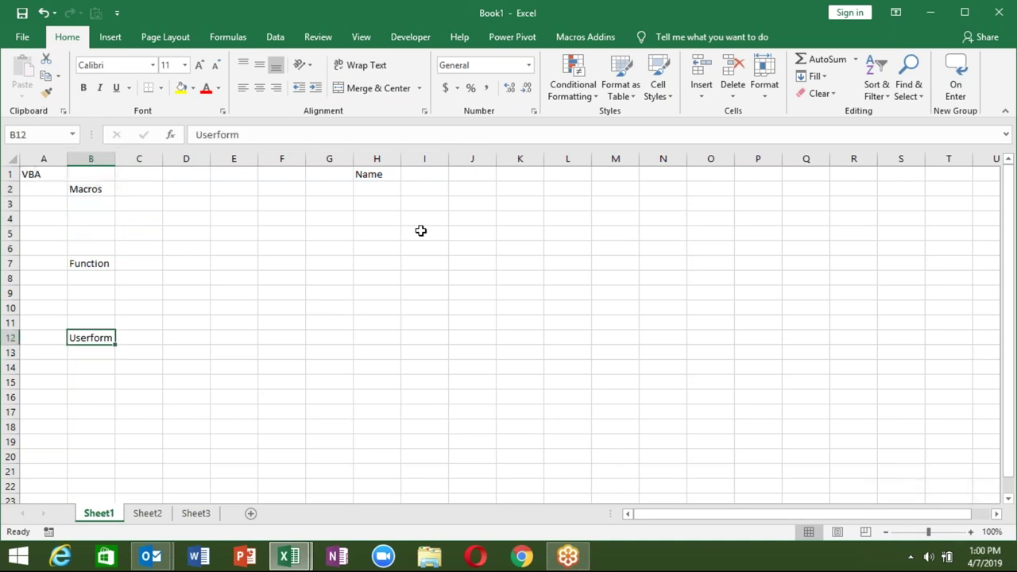
key("Up")
key("shift+Up")
key("shift+Up")
key("shift+Up")
key("shift+Up")
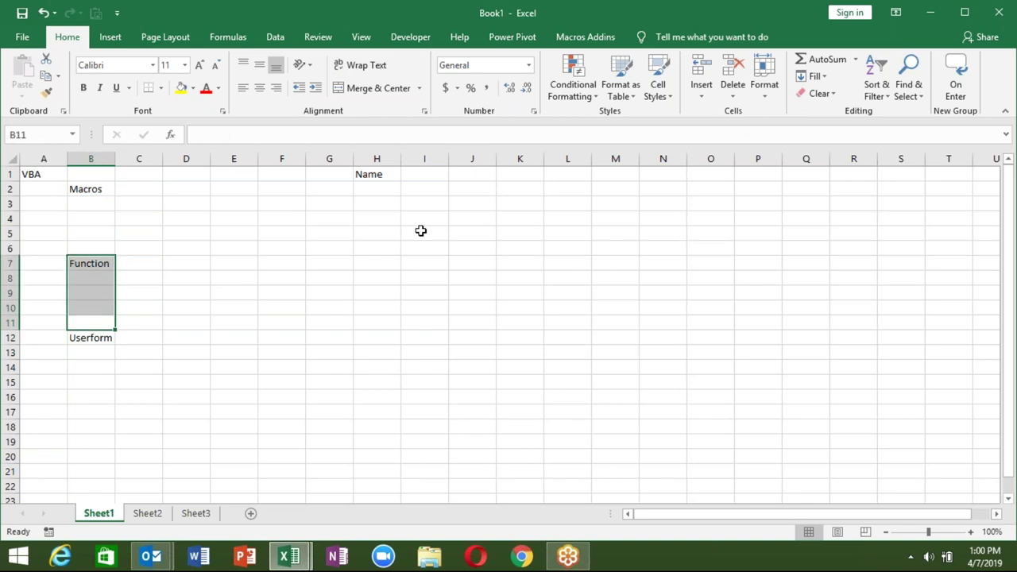
key("Down")
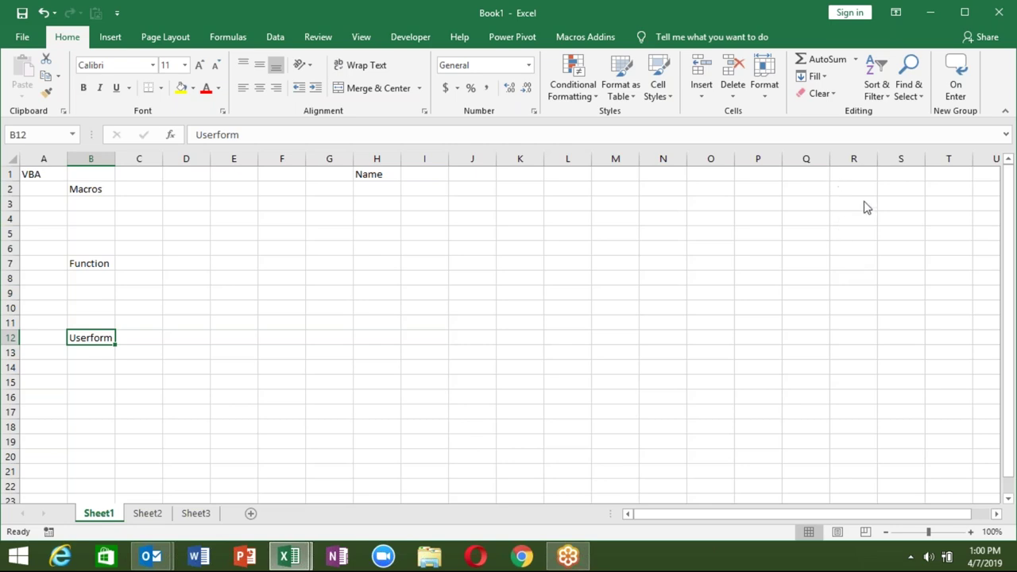
key("alt+F11")
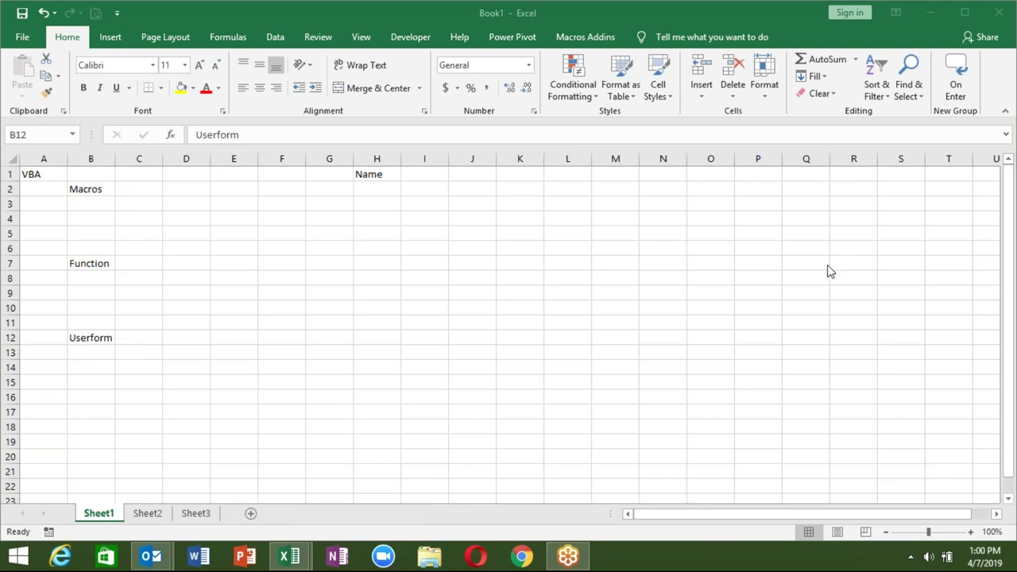
key("alt+F11")
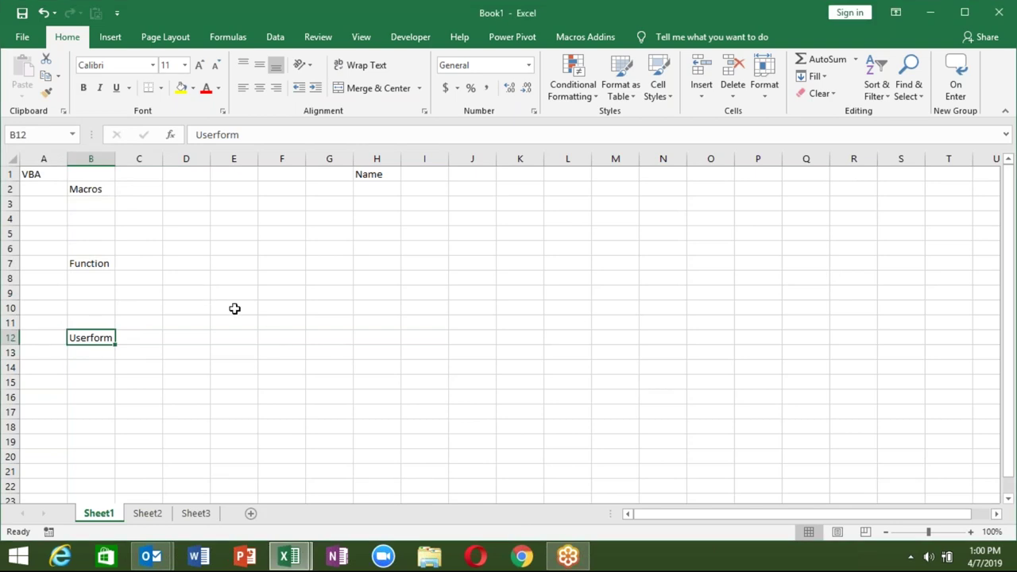
- Show the Developer tools, then open Book1's Info page in the File backstage
left_click(110, 206)
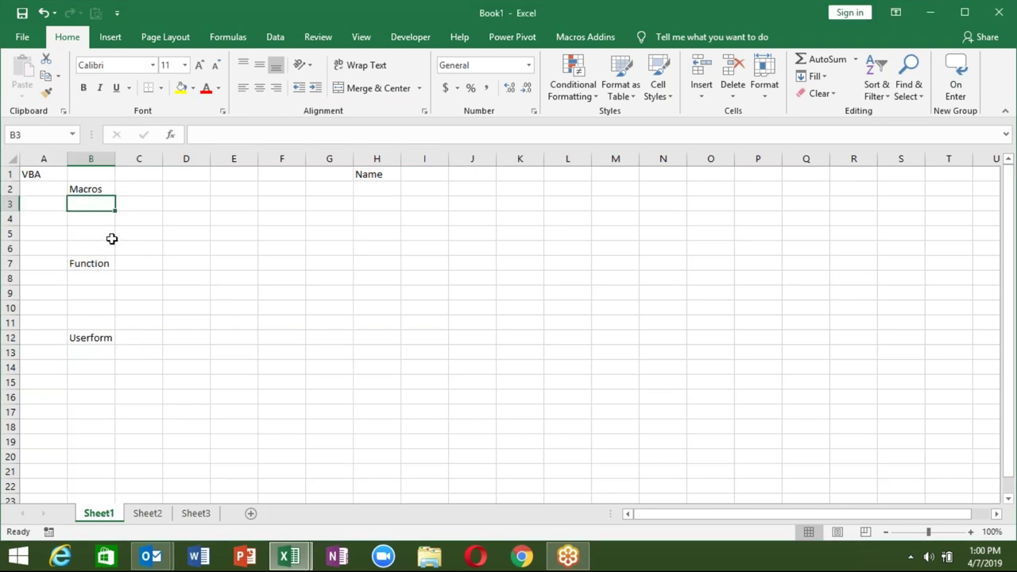
left_click(99, 265)
left_click(96, 337)
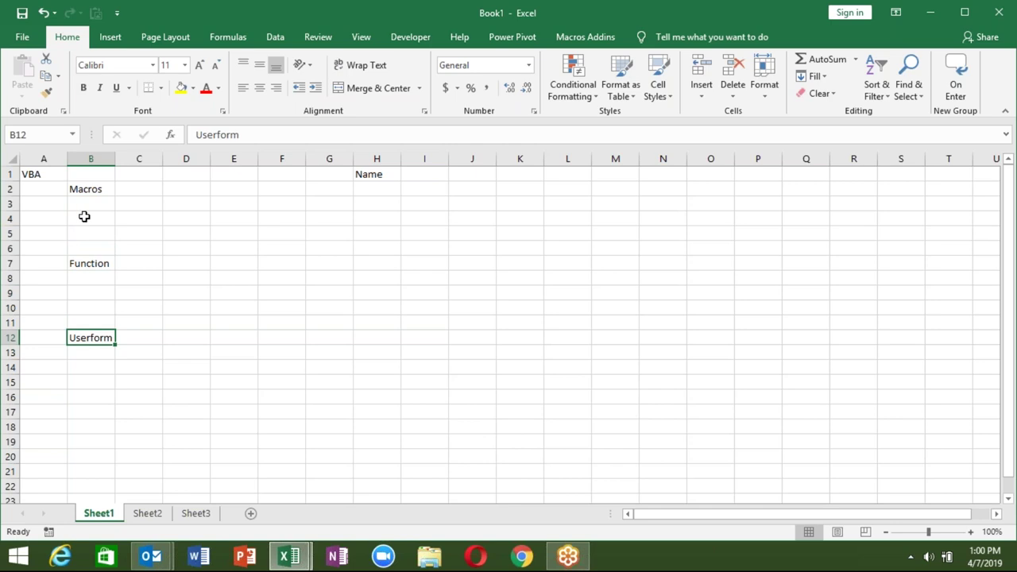
left_click(92, 191)
left_click(151, 189)
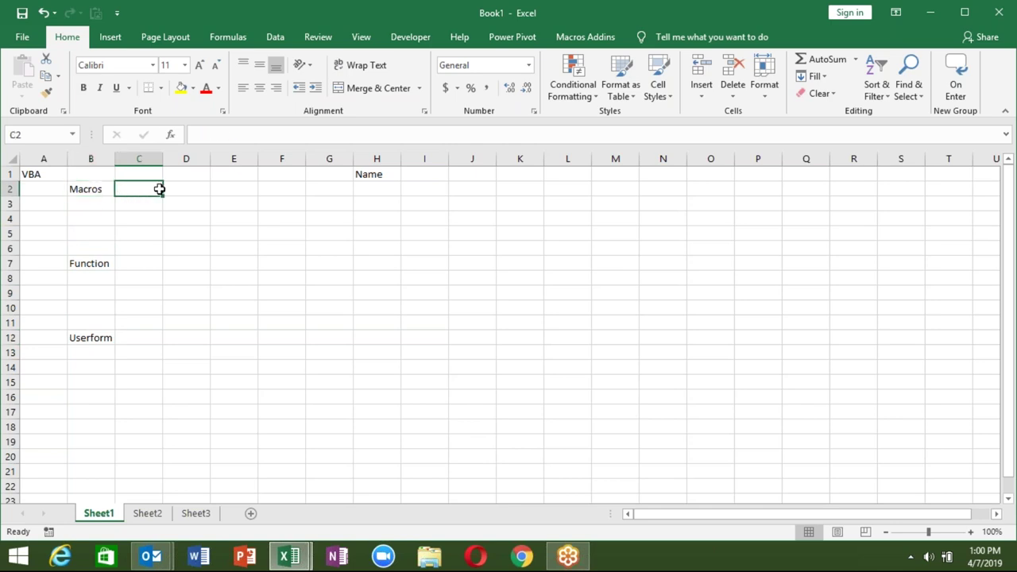
left_click(202, 207)
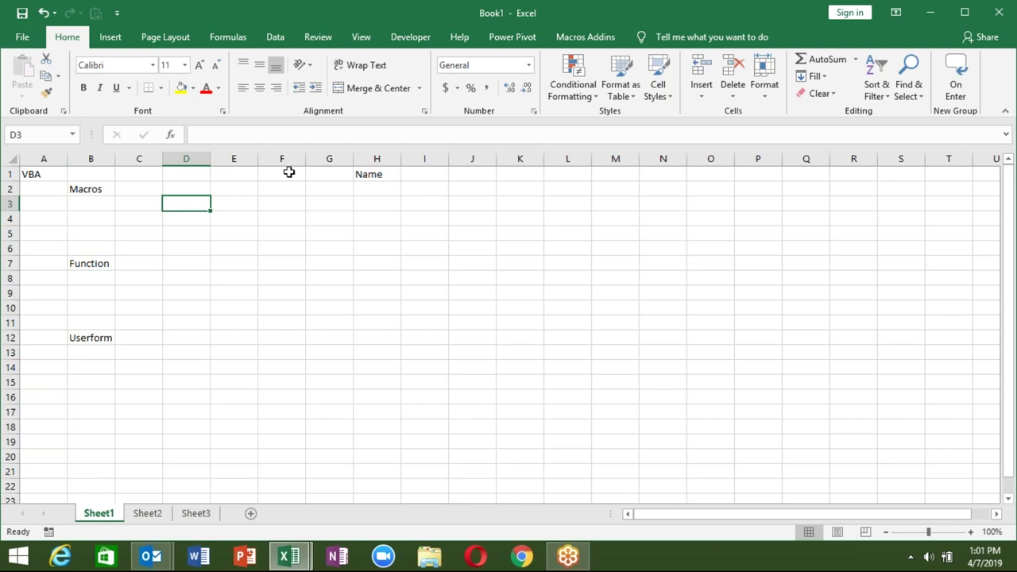
left_click(425, 38)
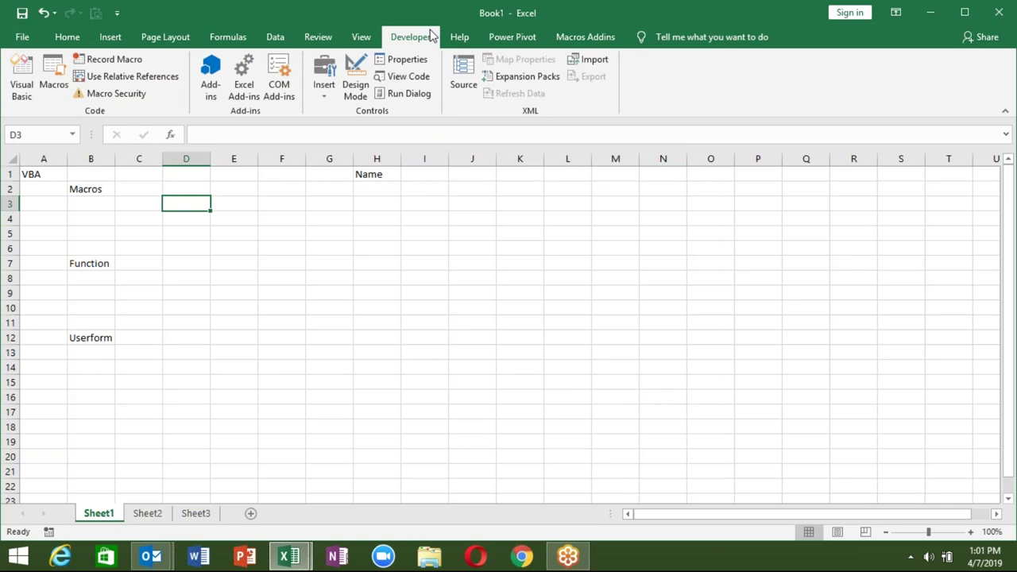
left_click(35, 41)
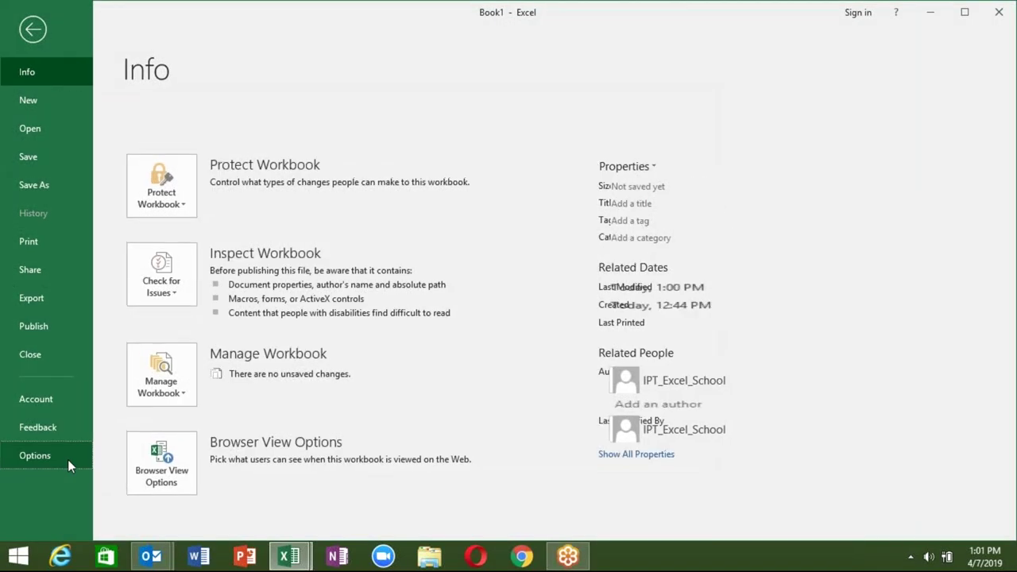
- Review the Developer ribbon option and the all-macros-enabled security setting, then bring up Save As
left_click(68, 464)
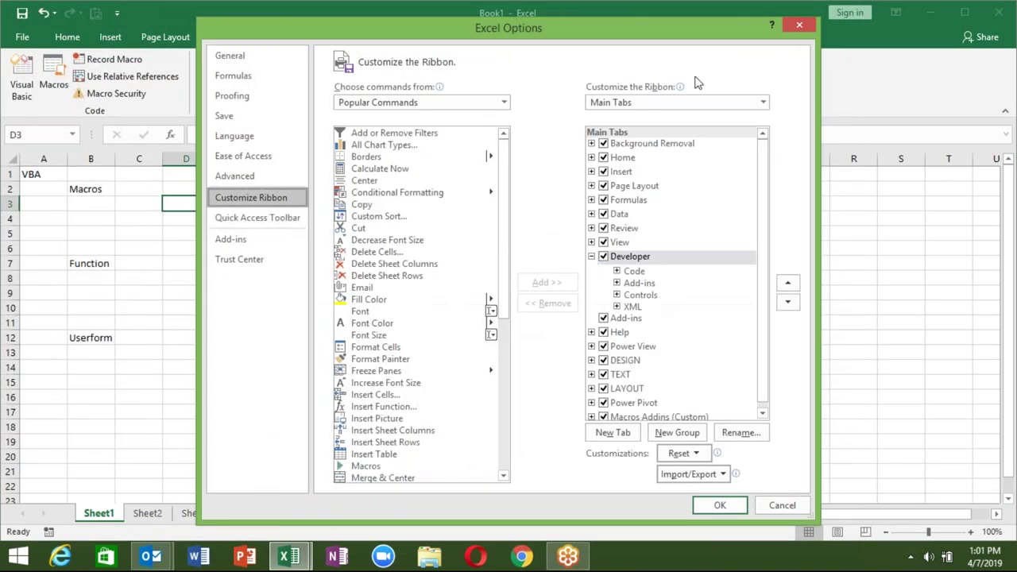
left_click(787, 26)
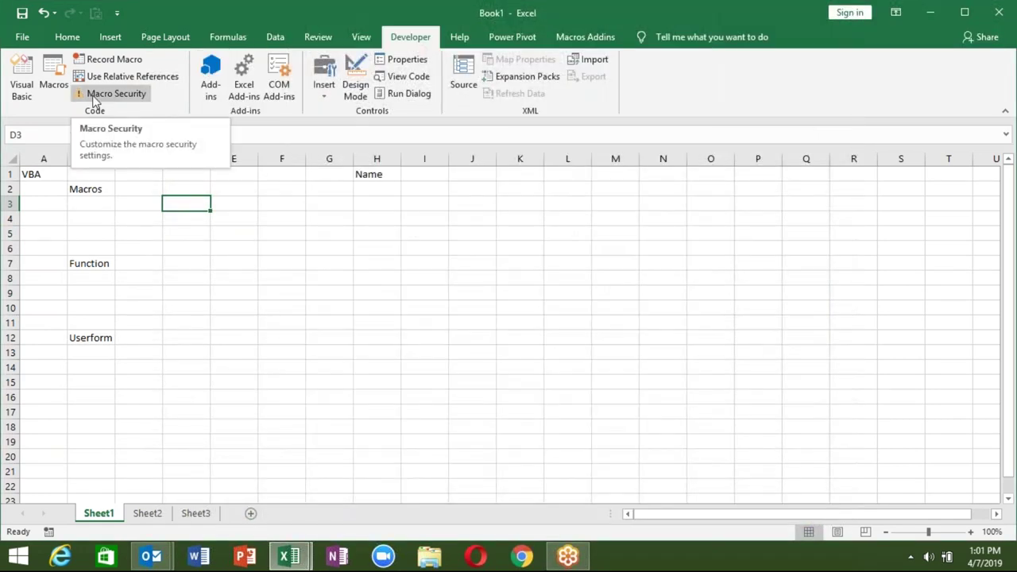
left_click(94, 99)
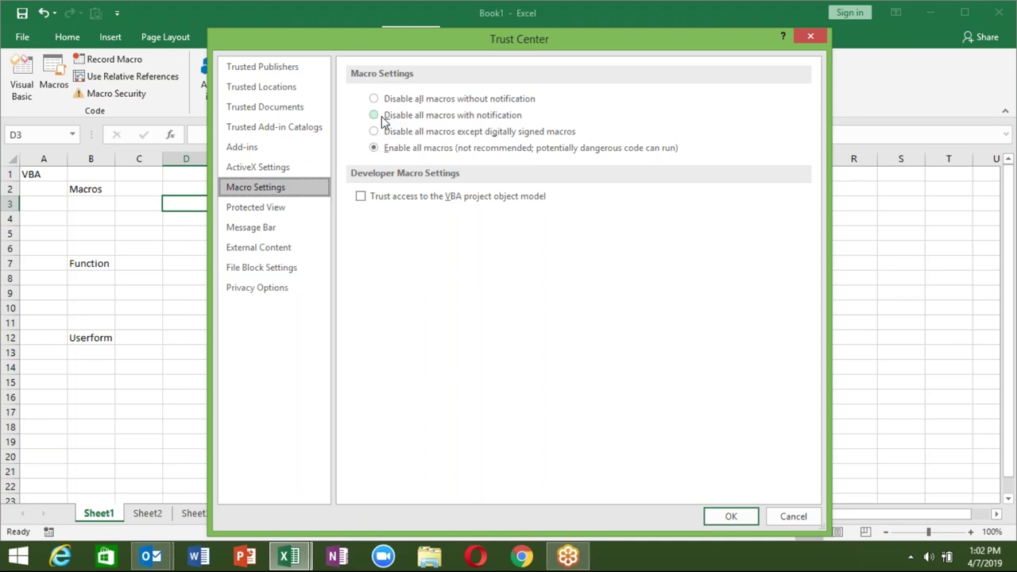
left_click(381, 116)
key("Return")
key("Return")
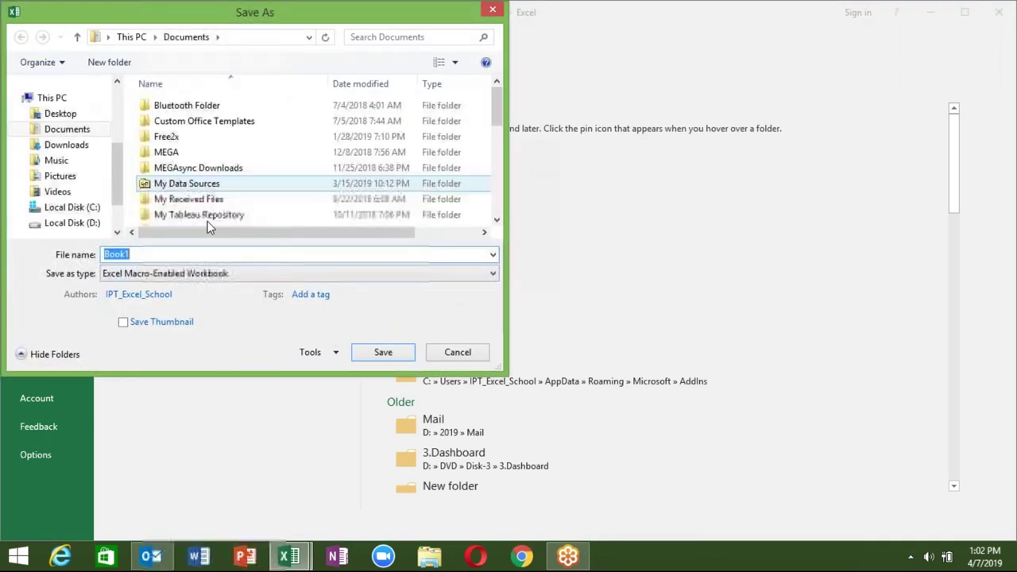
- Look over the Save as type list, keep Excel Macro-Enabled Workbook, and cancel the save
left_click(145, 274)
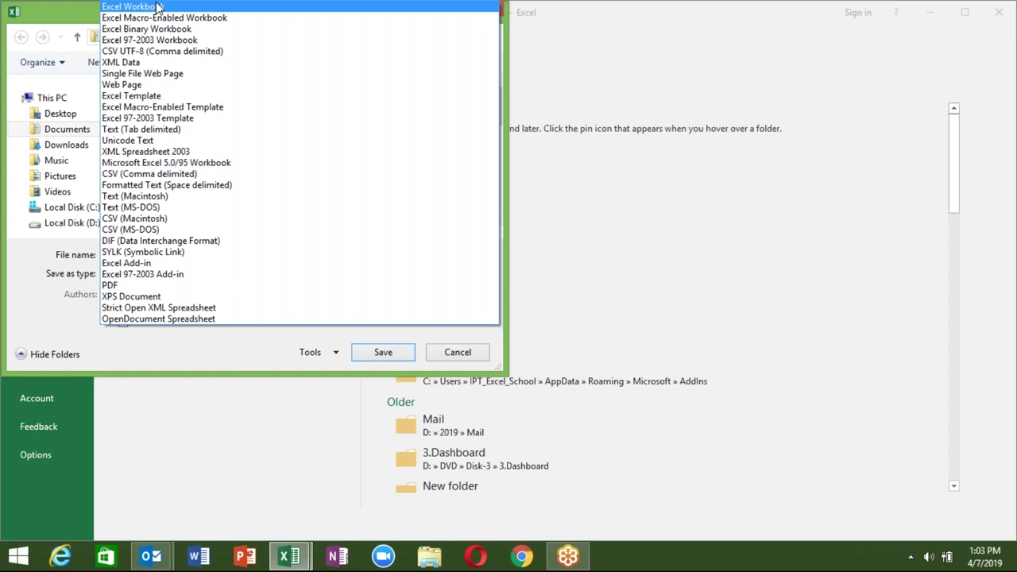
left_click(159, 18)
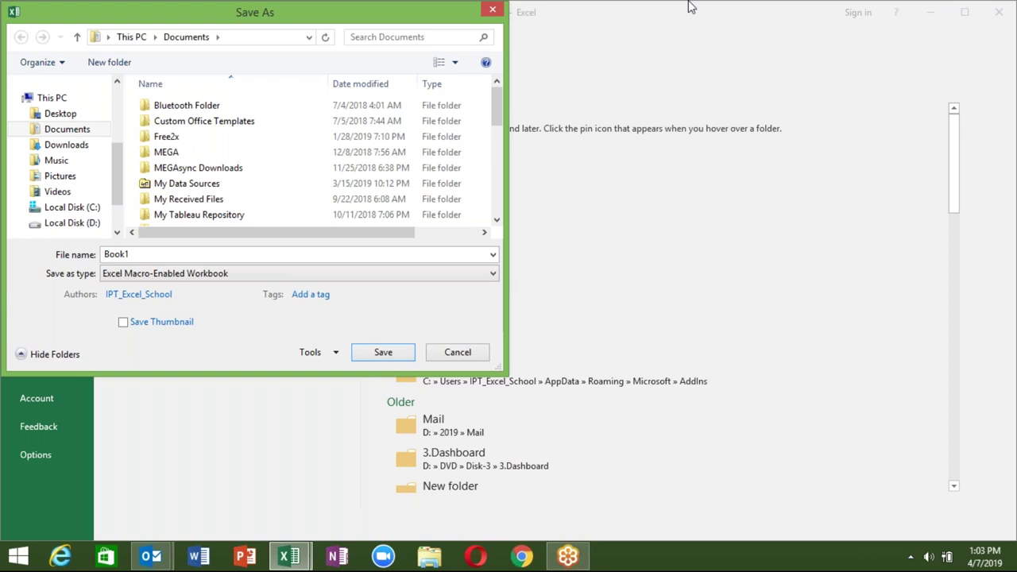
left_click(858, 94)
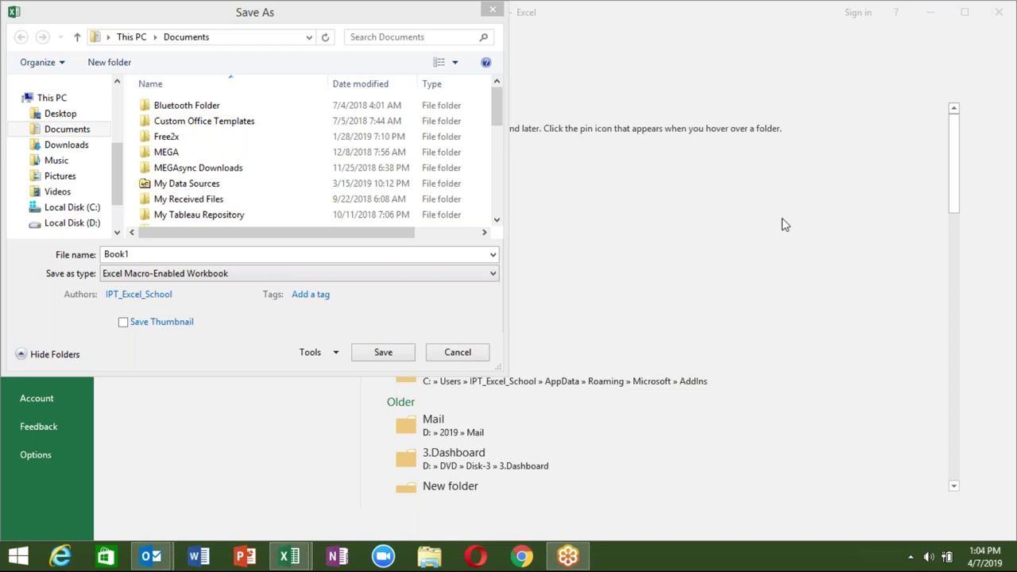
left_click(493, 10)
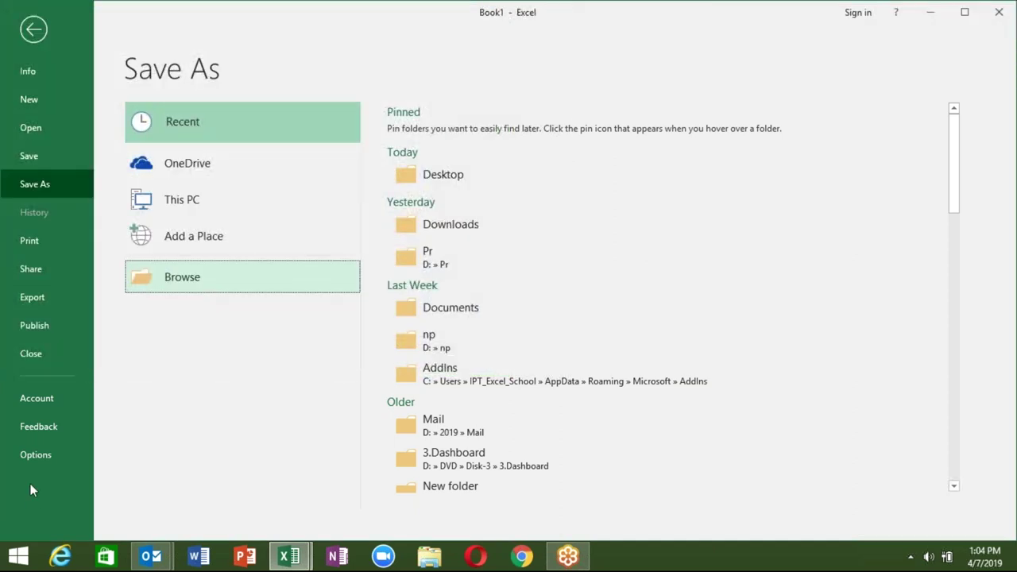
left_click(32, 458)
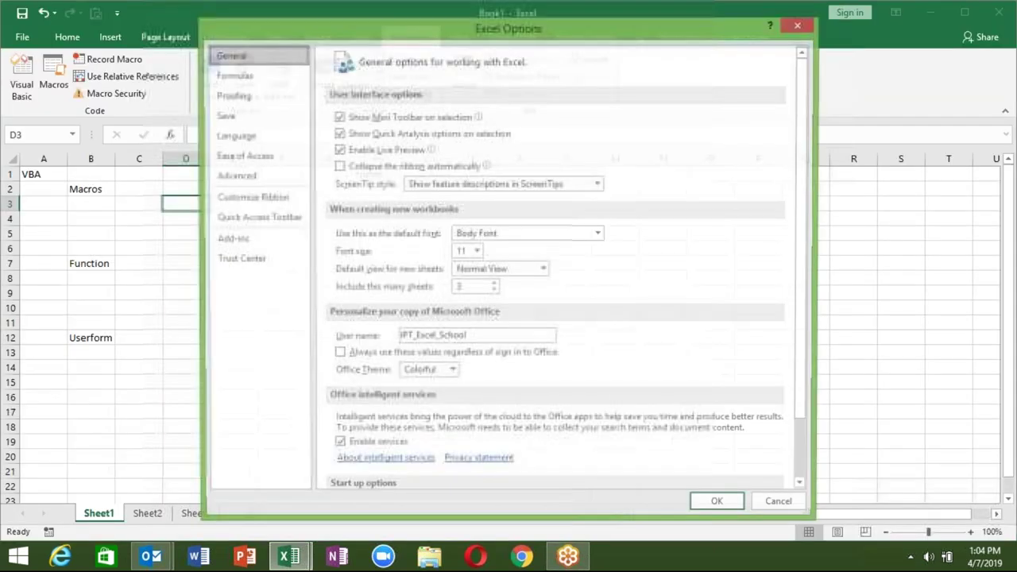
- Set 'Save files in this format' to Excel Macro-Enabled Workbook in the Save options and confirm
left_click(242, 119)
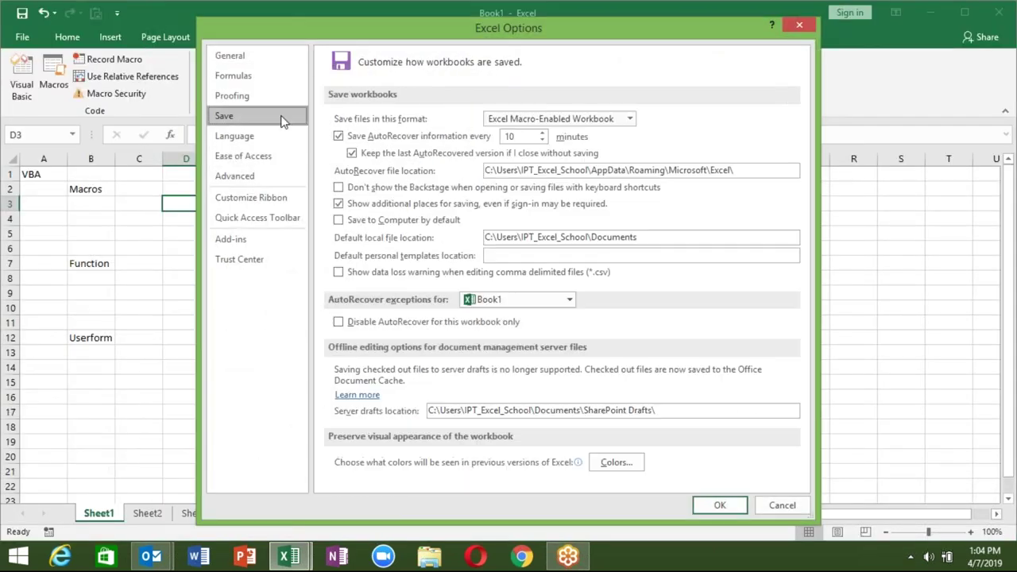
left_click(523, 121)
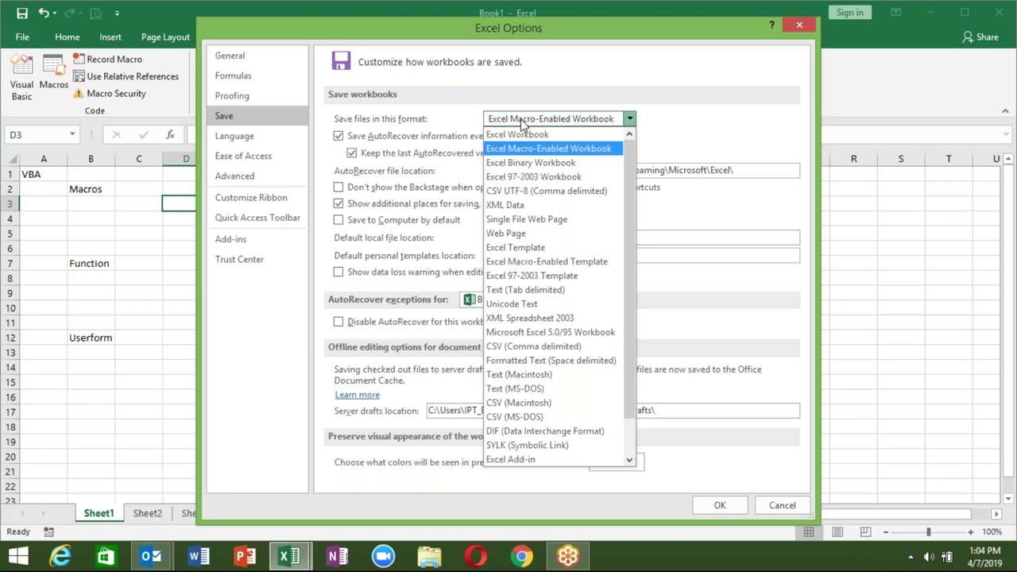
left_click(522, 121)
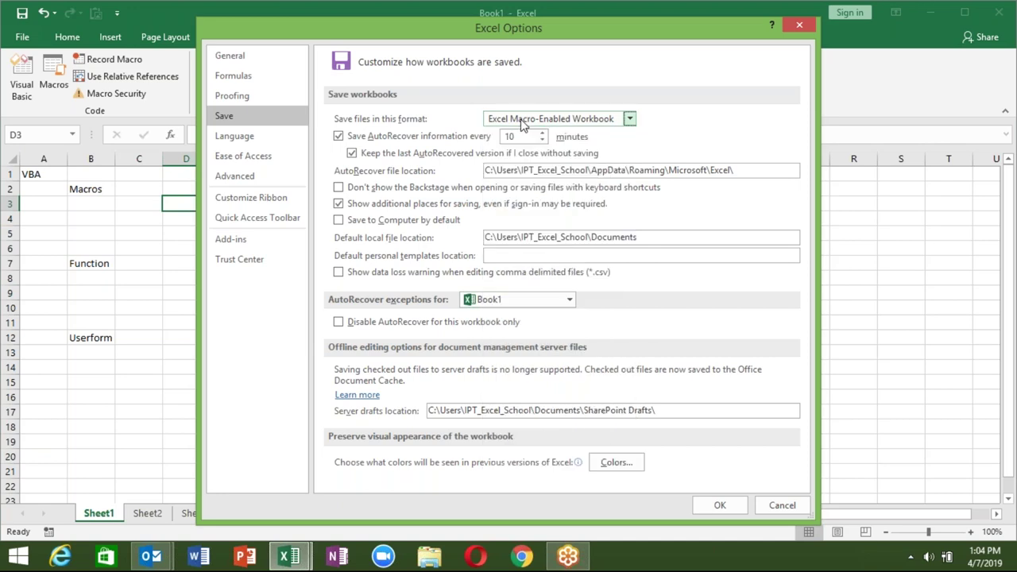
key("Return")
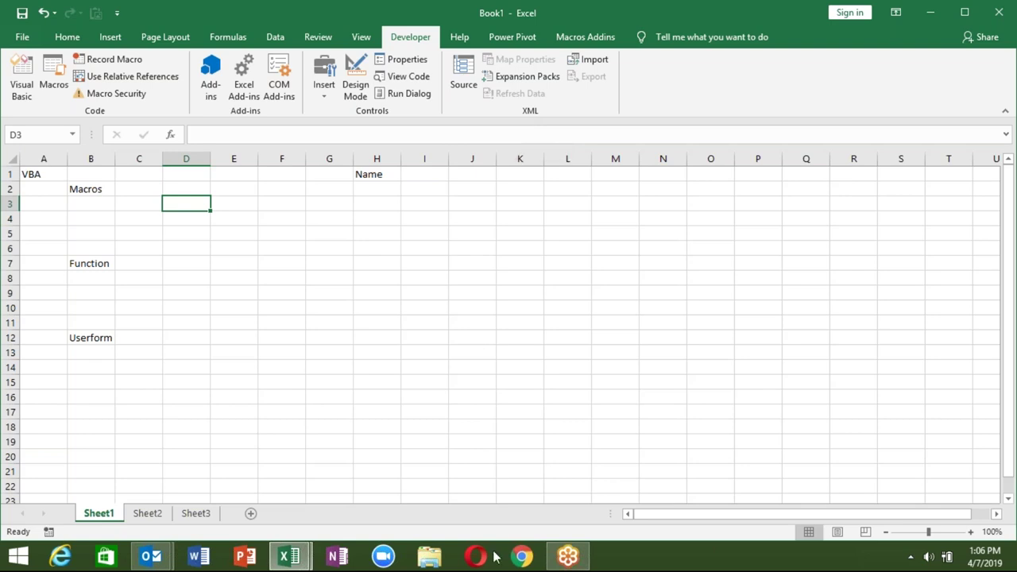
- In a new maximized Chrome window, search Google for 'ads post site list'
left_click(522, 558)
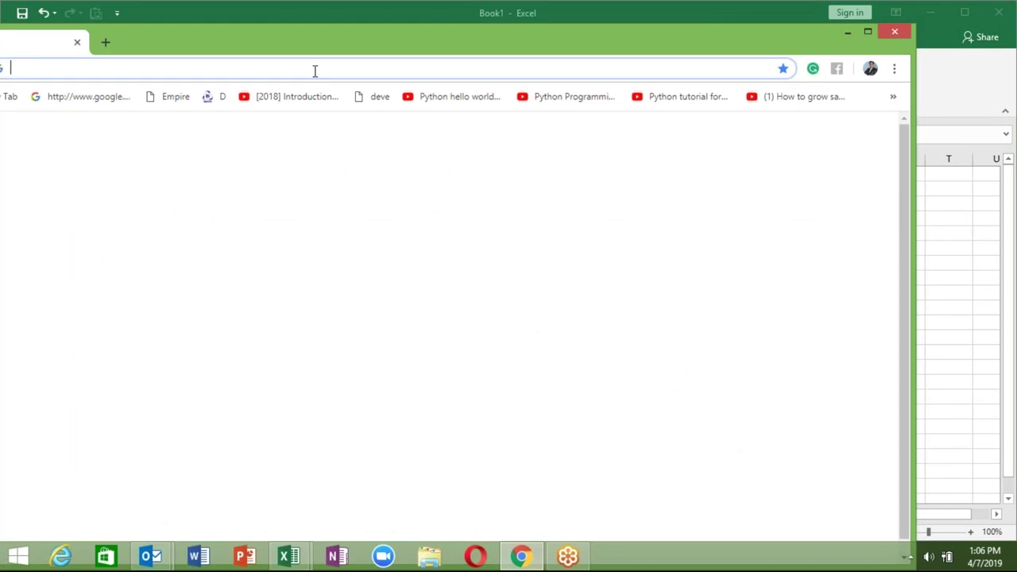
type("google.com")
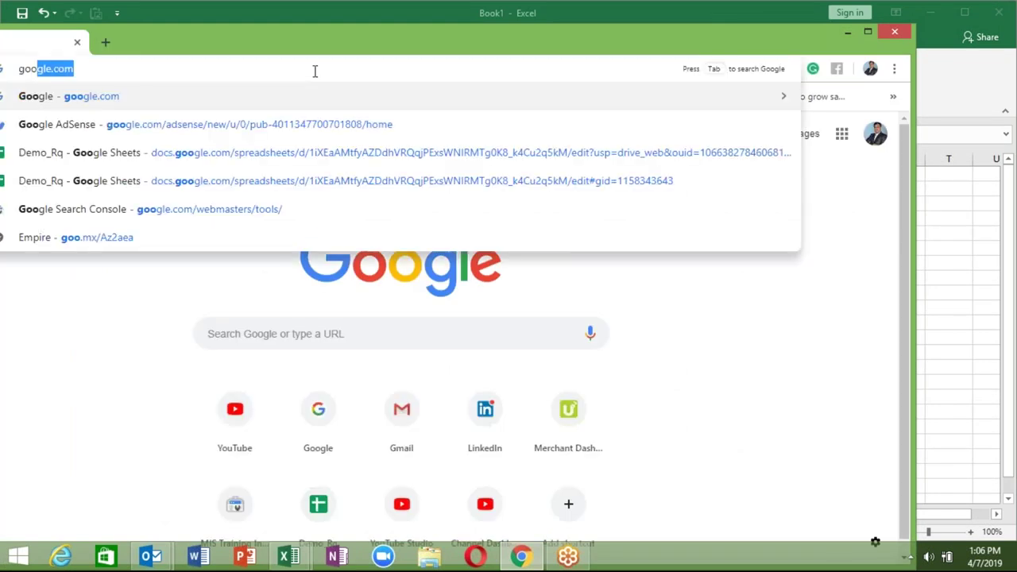
key("Return")
double_click(286, 46)
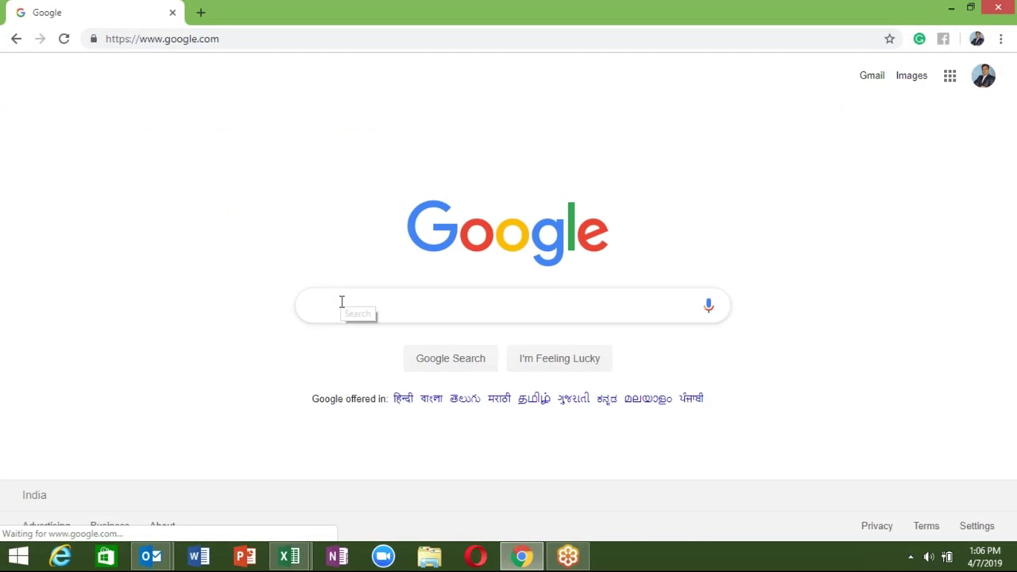
left_click(342, 301)
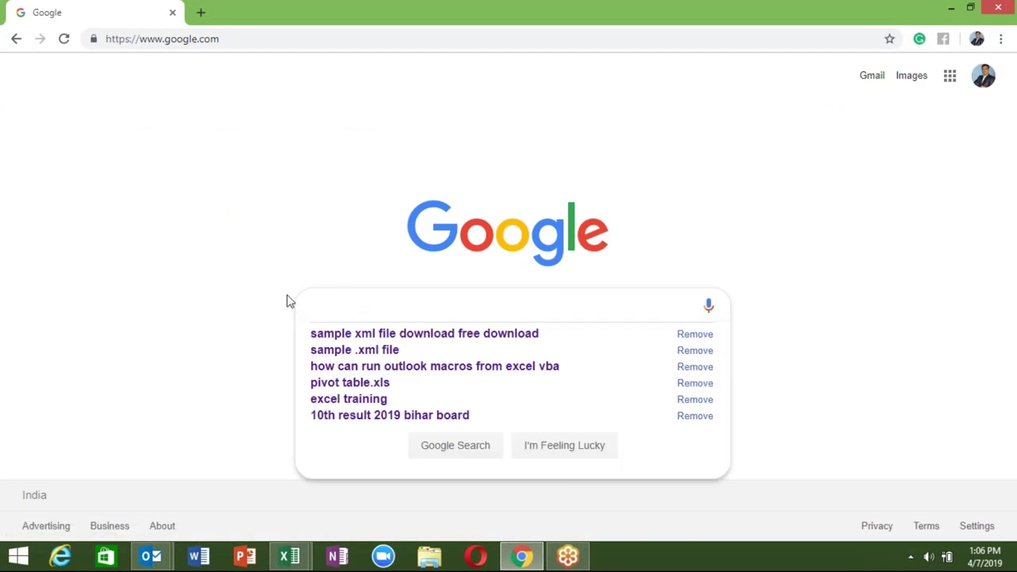
type("a")
type("ds")
key("Down")
key("Return")
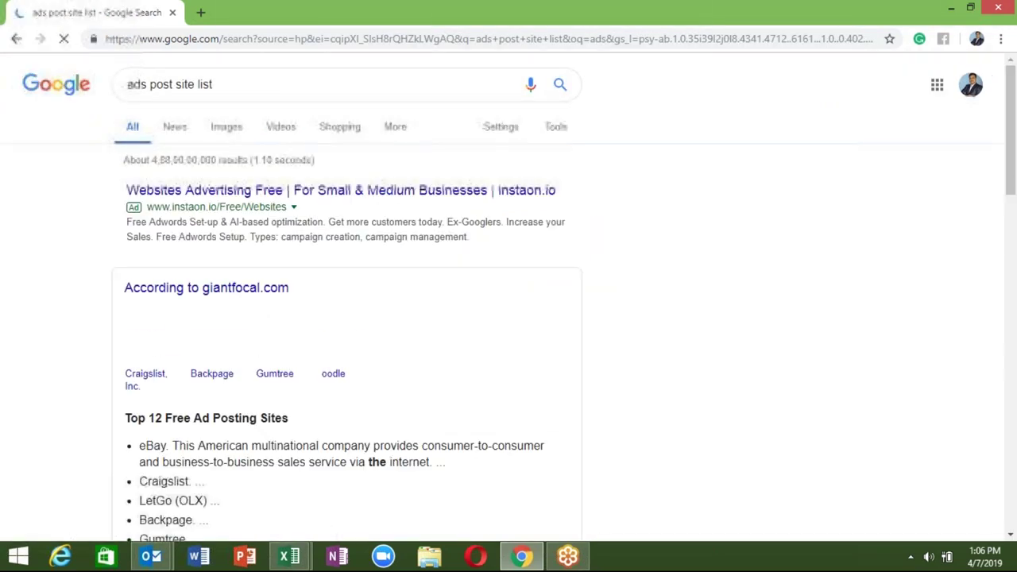
- Open the DiscussDesk list of free classified websites from the search results
scroll(238, 302, "down", 3)
scroll(222, 338, "down", 1)
scroll(301, 337, "down", 1)
scroll(263, 326, "down", 3)
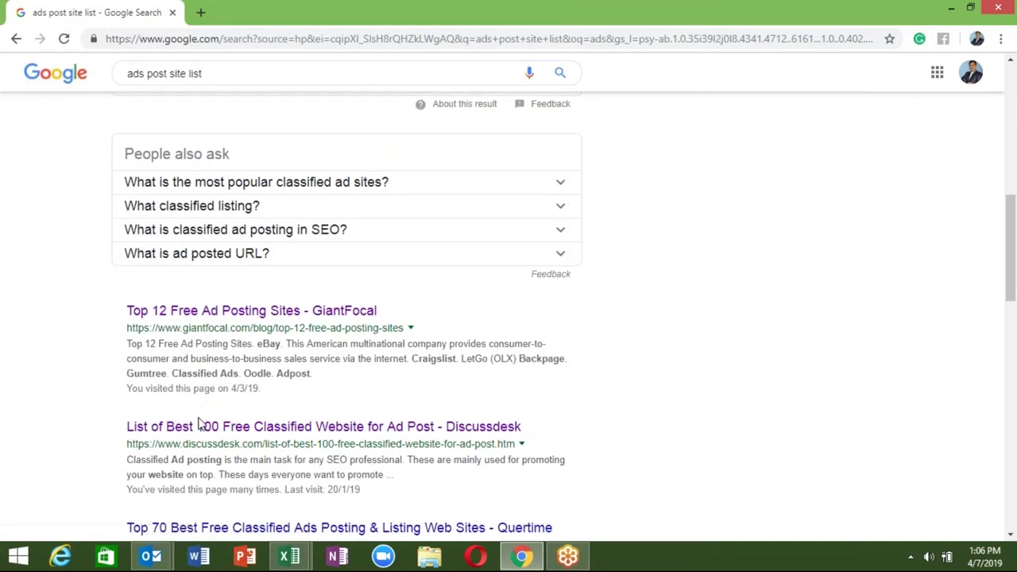
scroll(202, 421, "down", 3)
left_click(191, 208)
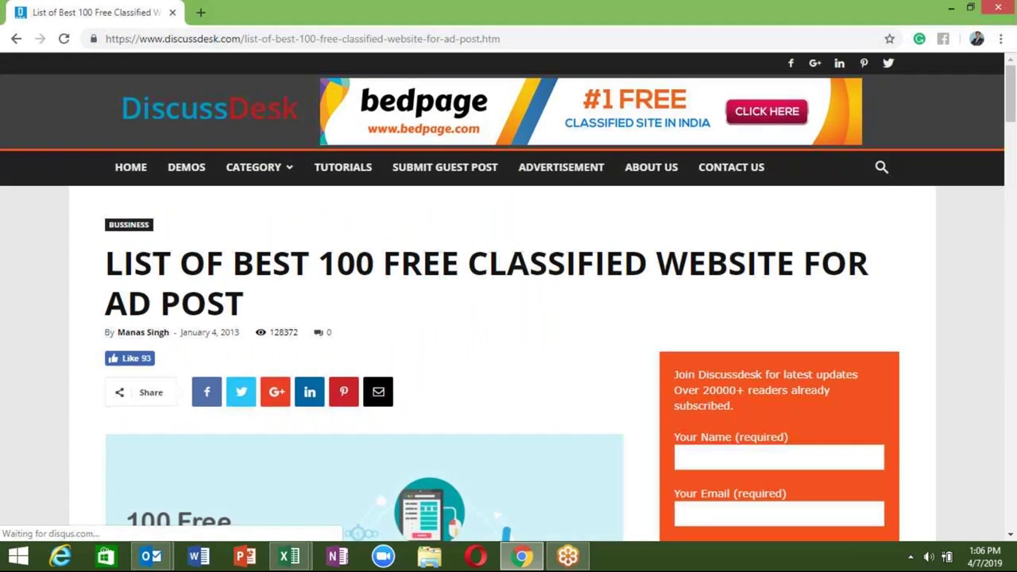
- Select and copy the classified sites table, then return to Excel
scroll(163, 115, "down", 3)
scroll(162, 115, "down", 3)
scroll(162, 115, "down", 3)
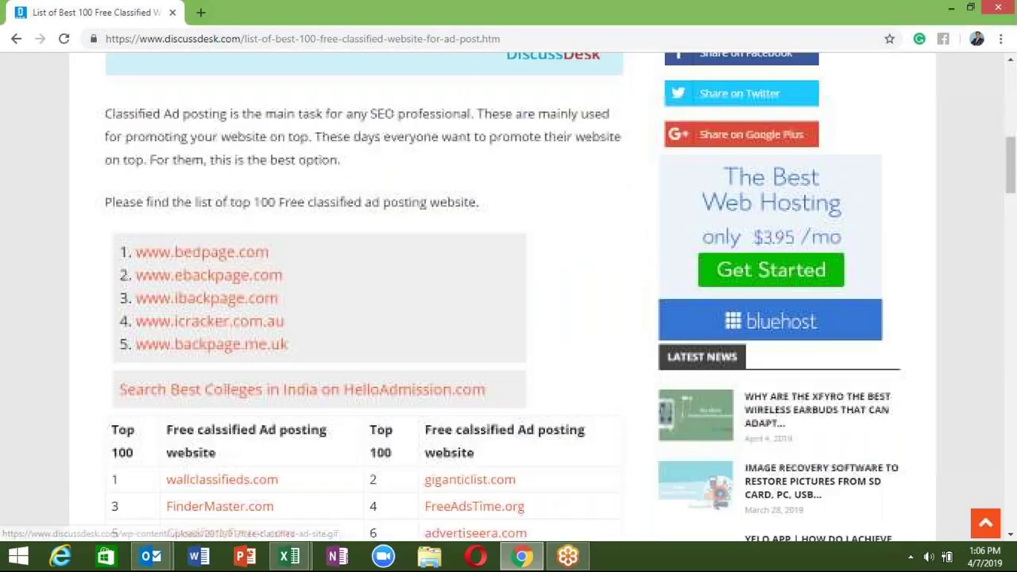
scroll(489, 266, "down", 3)
left_click_drag(111, 155, 256, 532)
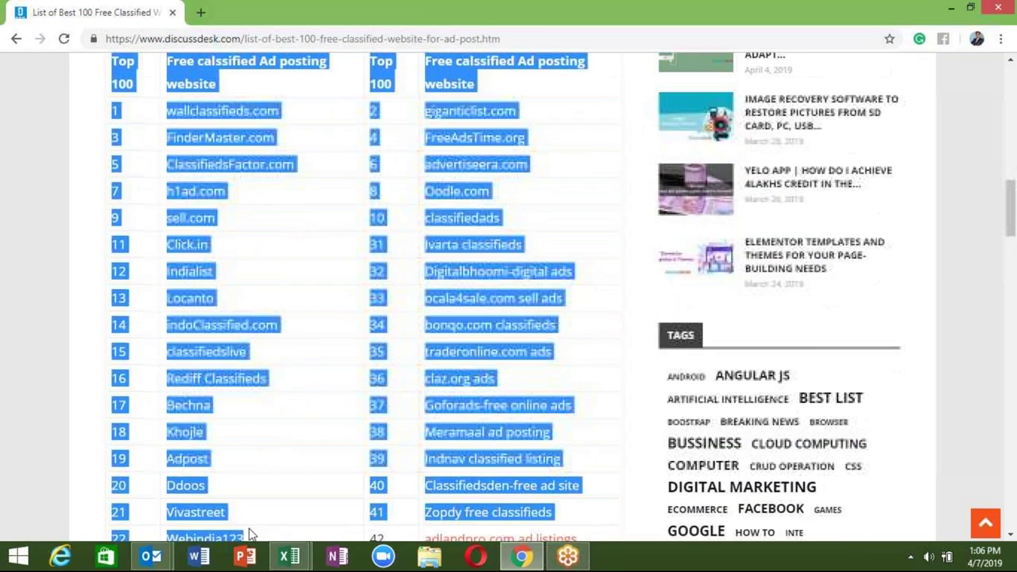
key("ctrl+c")
key("alt+Tab")
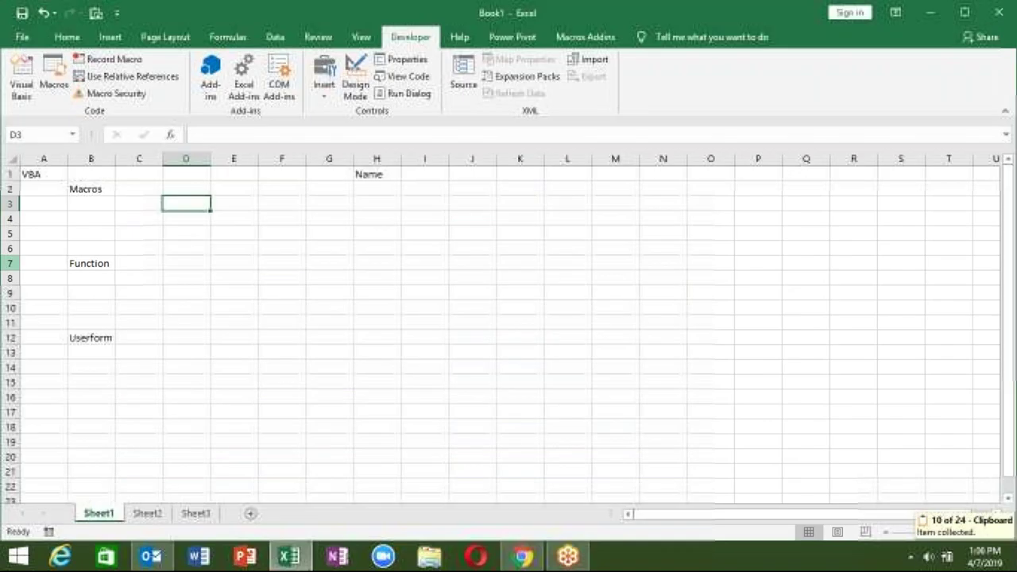
- Paste the sites table into Sheet3 at A1 and insert two blank columns at column C
left_click(196, 514)
key("ctrl+v")
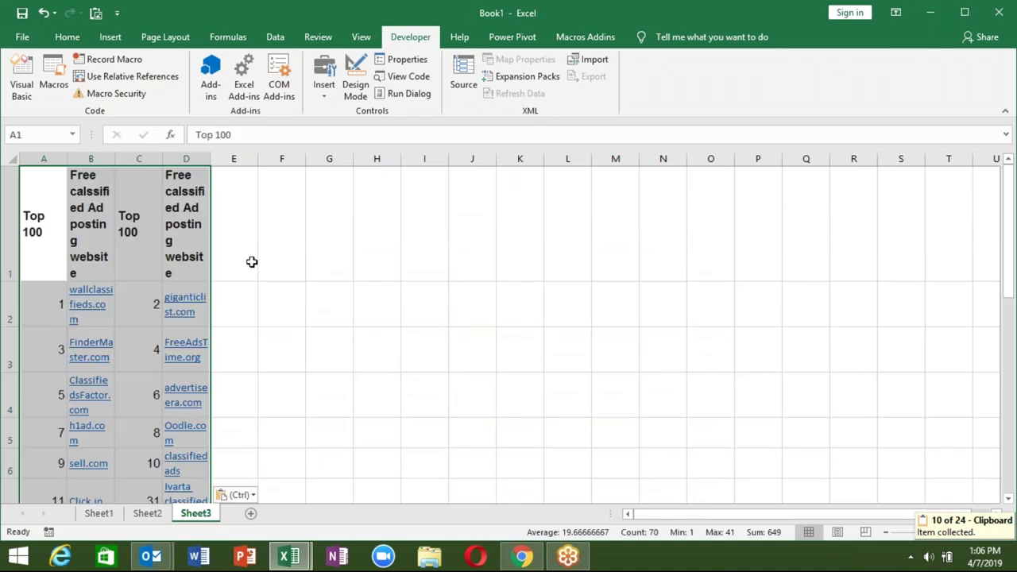
left_click(268, 246)
left_click(139, 159)
left_click_drag(141, 159, 139, 159)
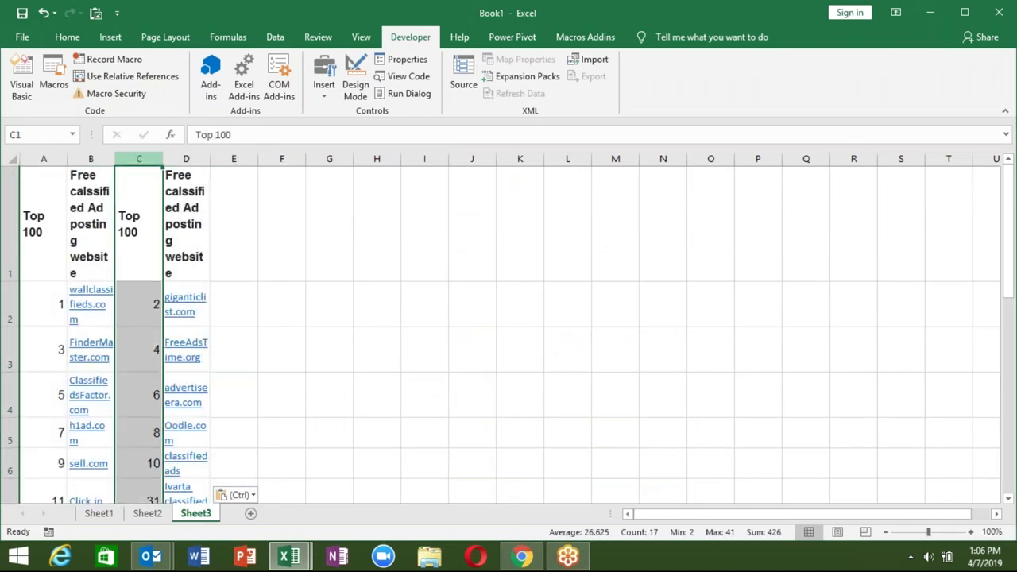
key("ctrl+plus")
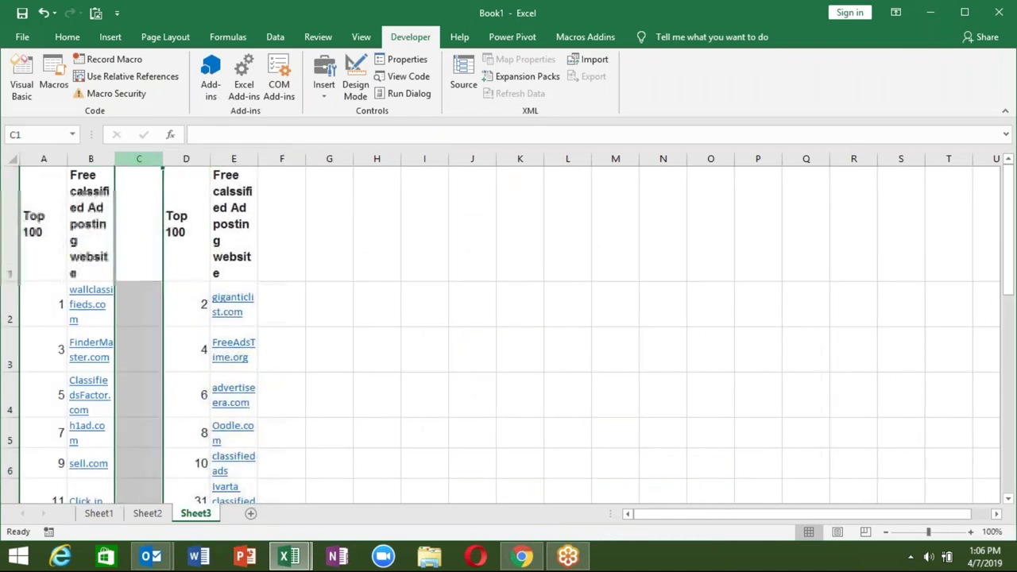
key("ctrl+plus")
- Widen all columns uniformly and auto-fit all row heights so entries fit one line
key("ctrl+a")
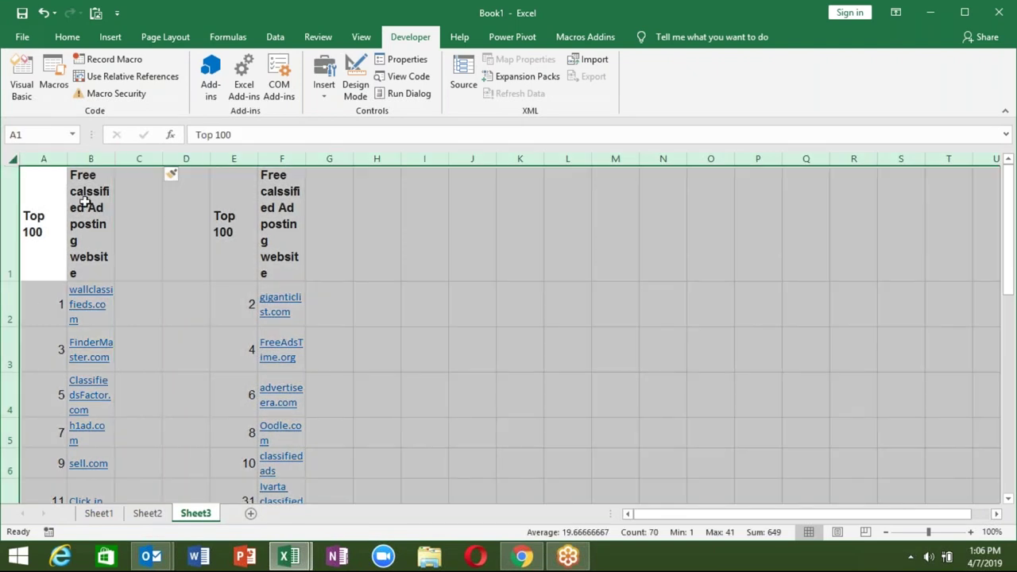
left_click_drag(114, 159, 237, 159)
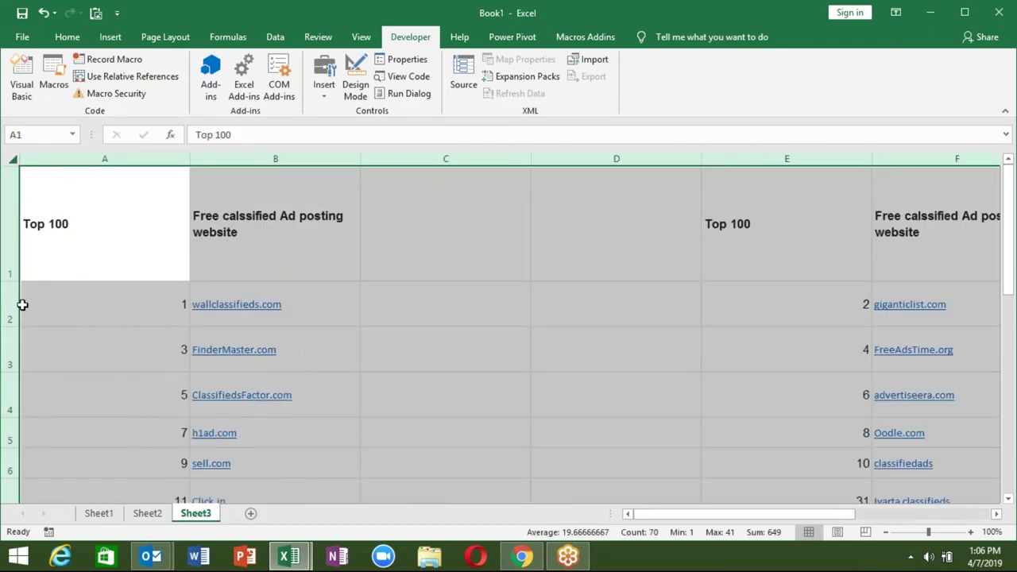
left_click(10, 316)
left_click(10, 158)
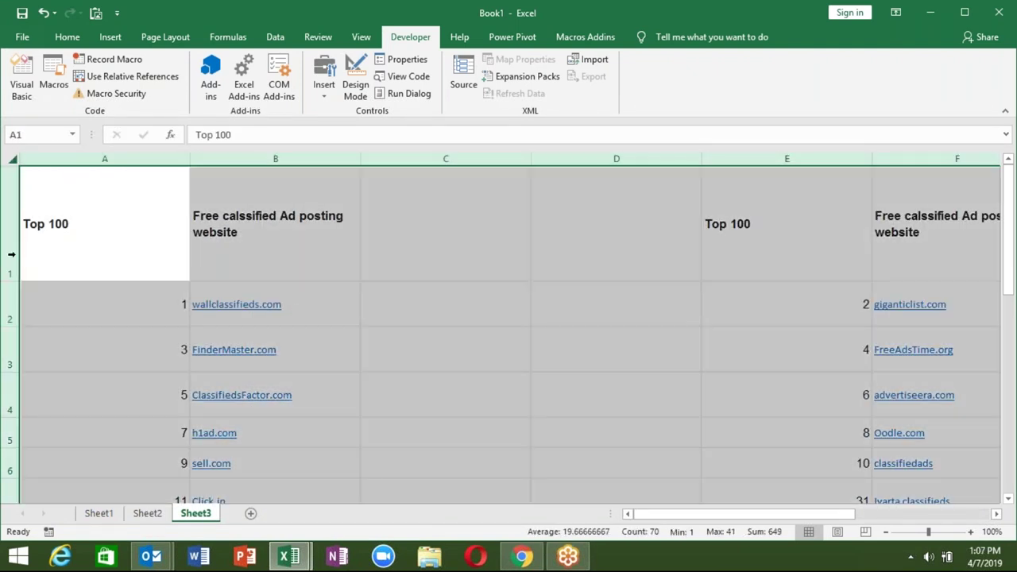
double_click(9, 282)
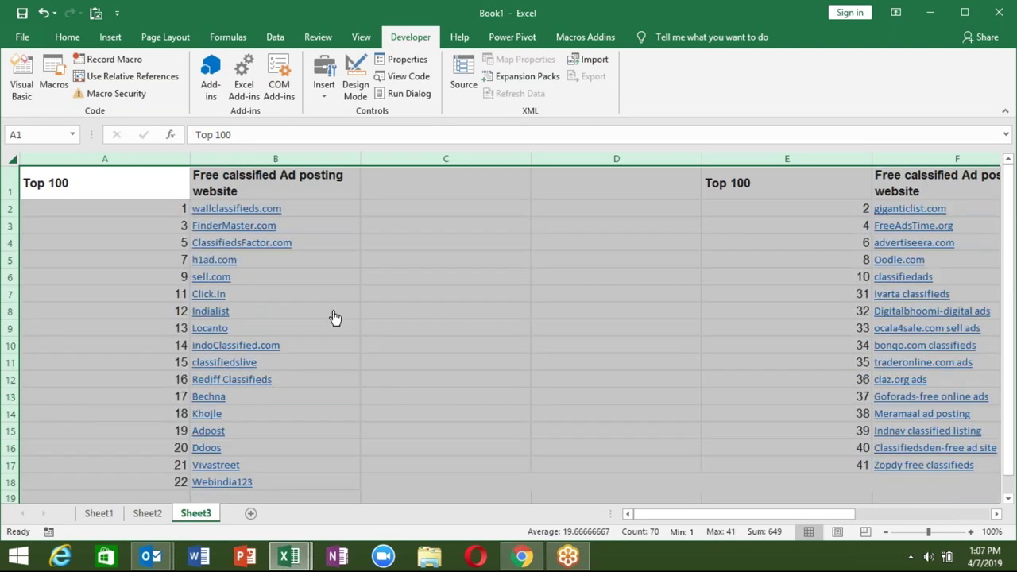
- Test the Indialist link in B8 in the browser, close that tab, and return to Excel
left_click(347, 310)
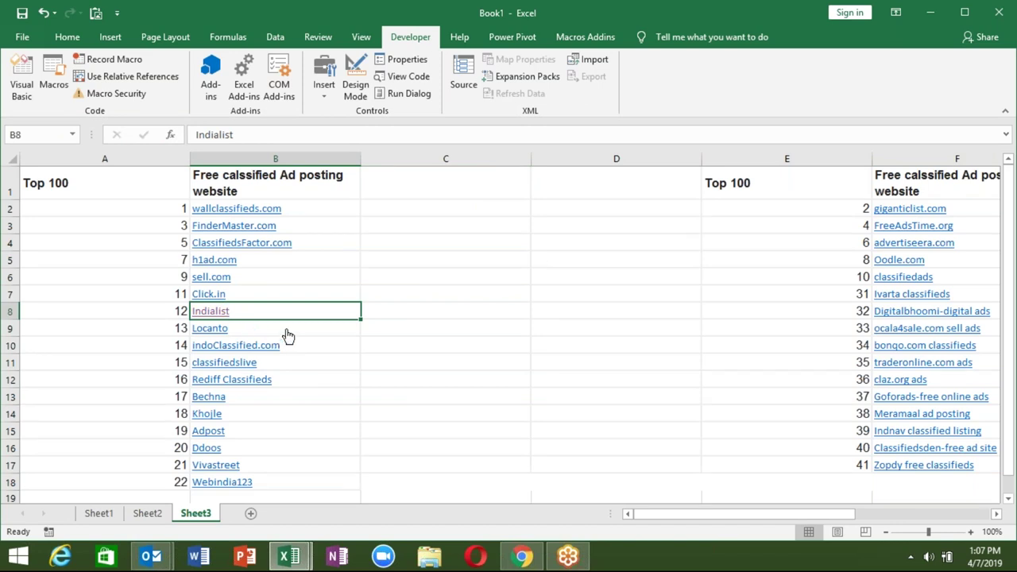
left_click(212, 333)
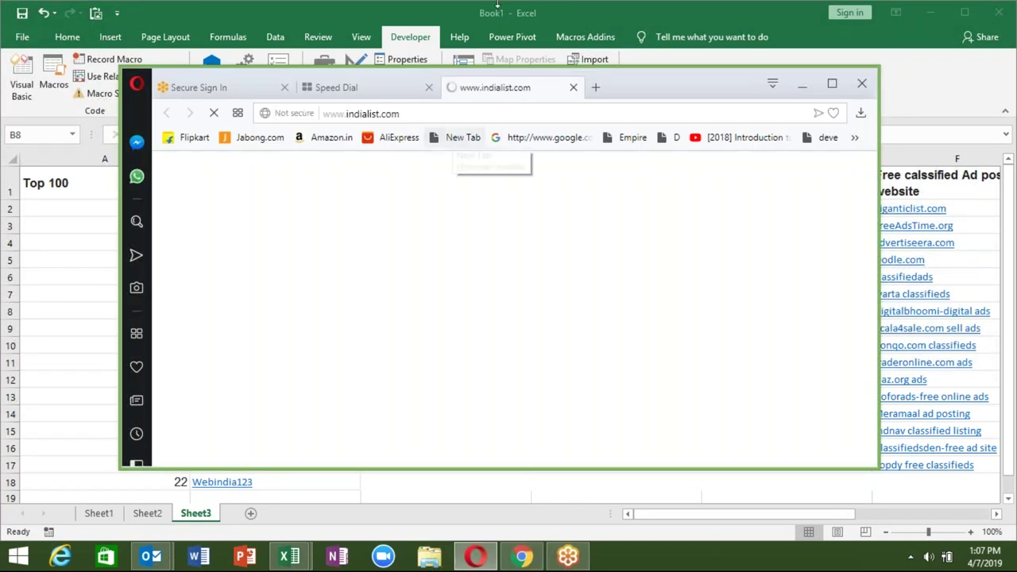
left_click(573, 88)
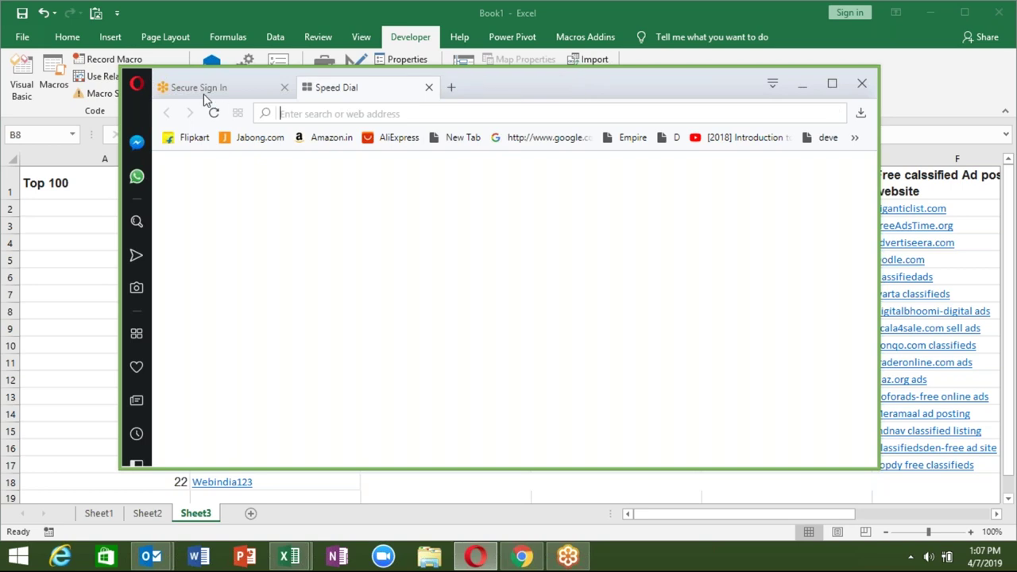
left_click(204, 94)
left_click(413, 260)
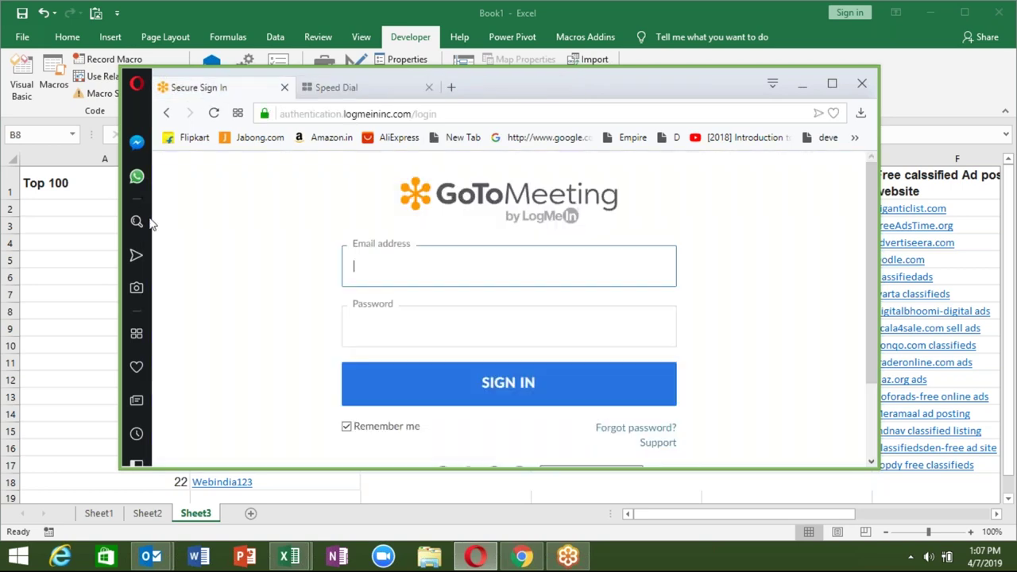
left_click(57, 216)
- Open the hyperlink settings for the wallclassifieds.com link in B2
left_click(388, 212)
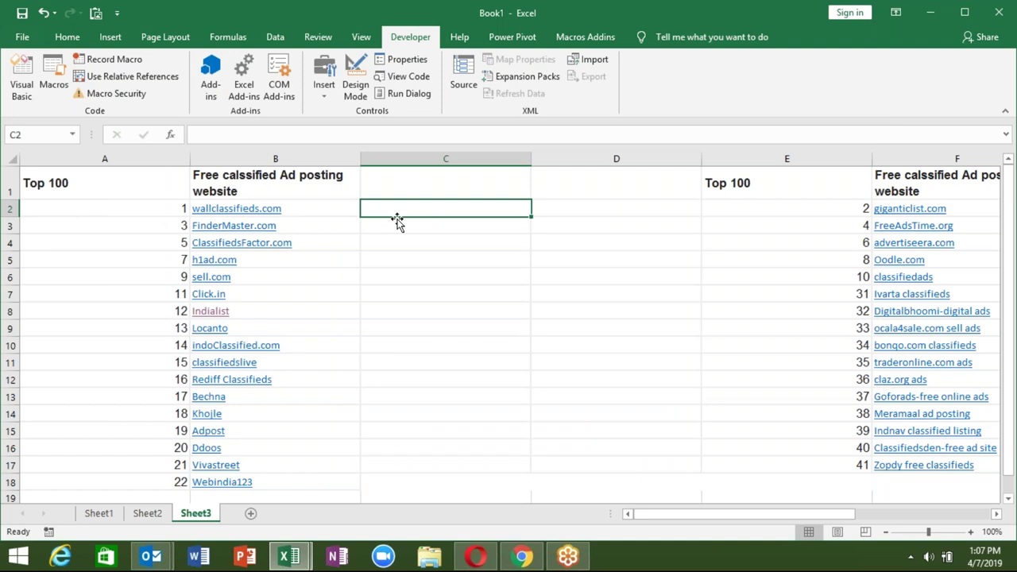
type("=")
key("Escape")
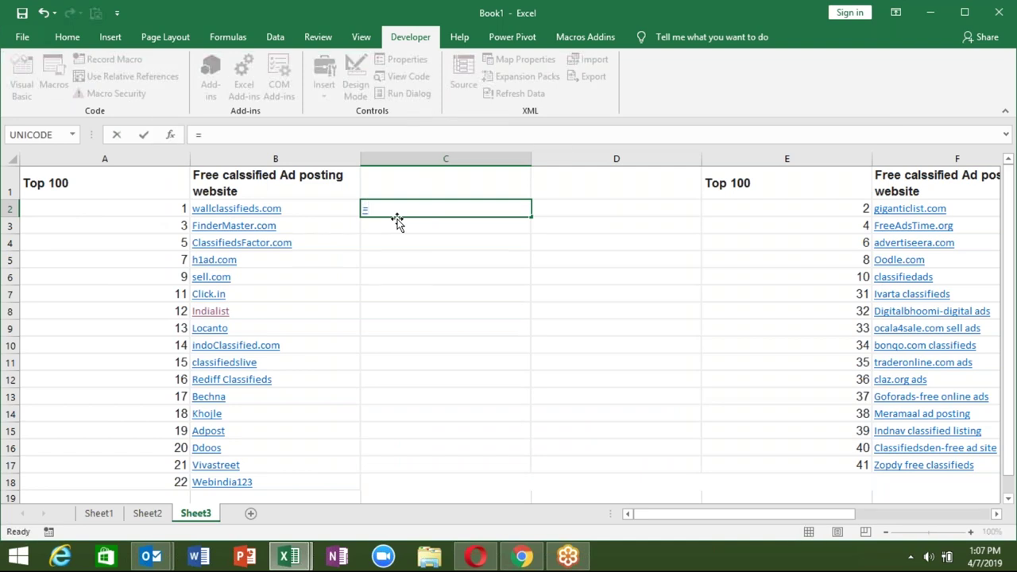
left_click(271, 211)
right_click(271, 210)
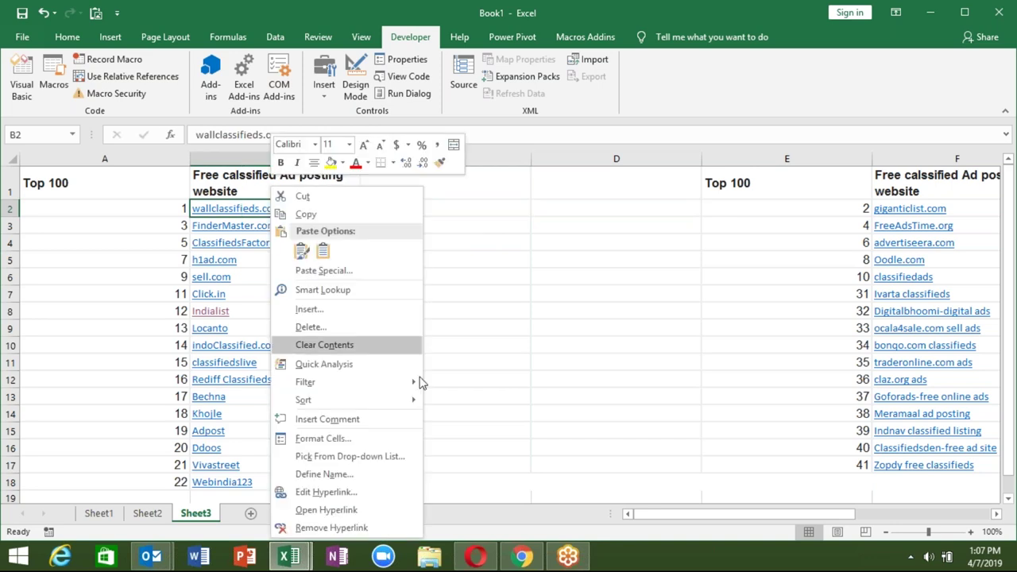
left_click(354, 493)
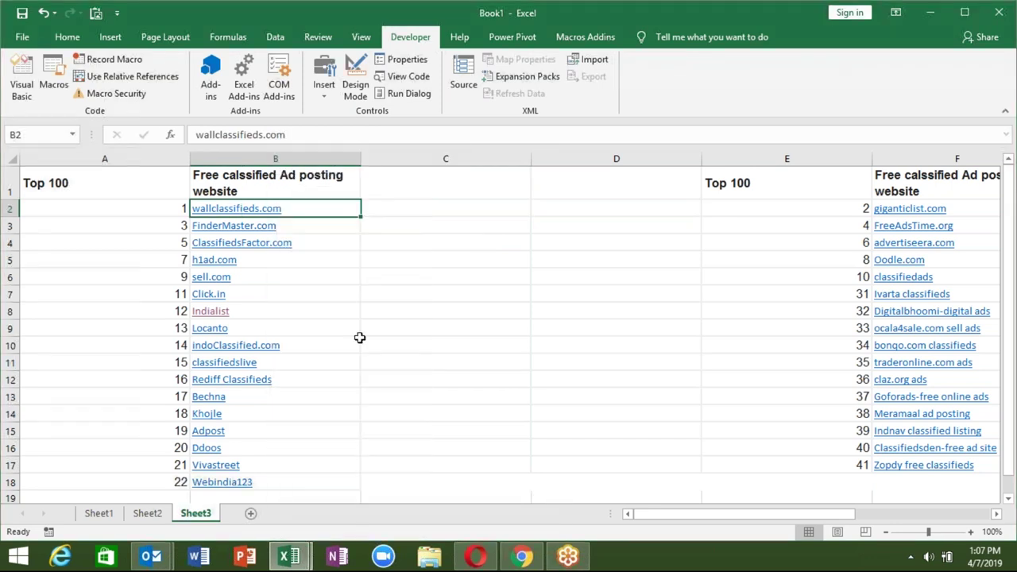
key("ctrl+c")
key("Escape")
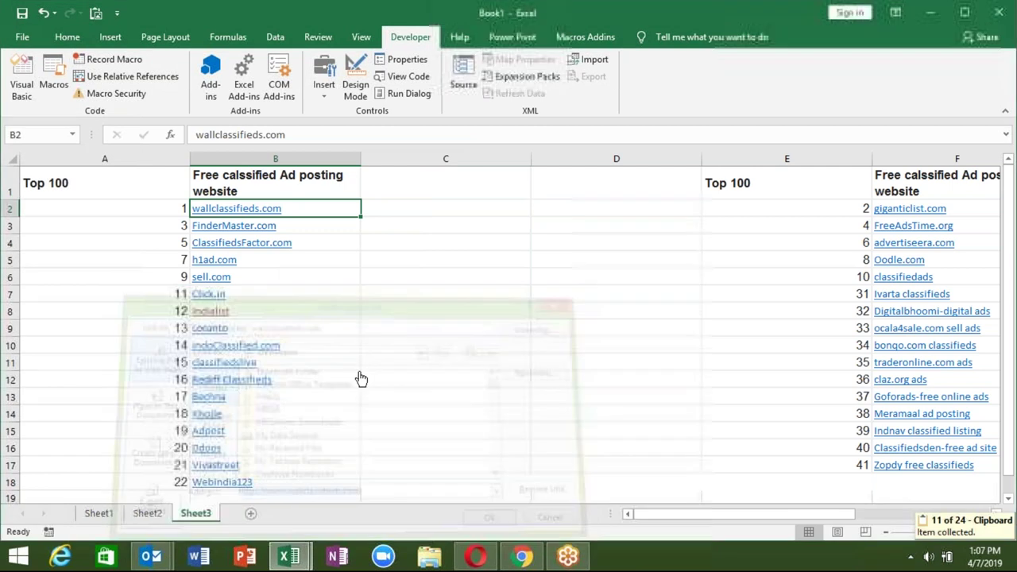
left_click(387, 212)
key("ctrl+v")
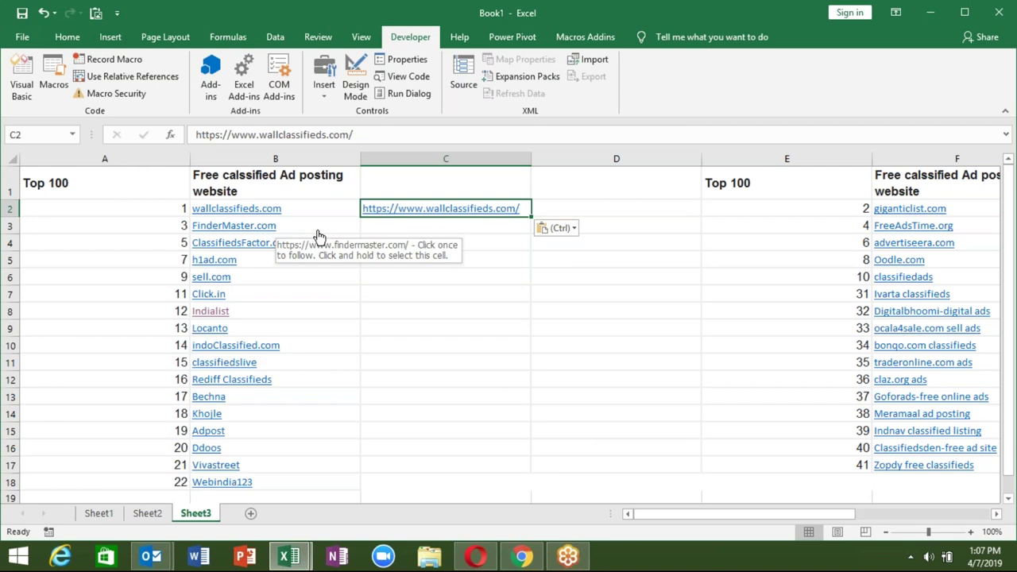
key("Escape")
scroll(508, 329, "down", 3)
scroll(270, 298, "up", 3)
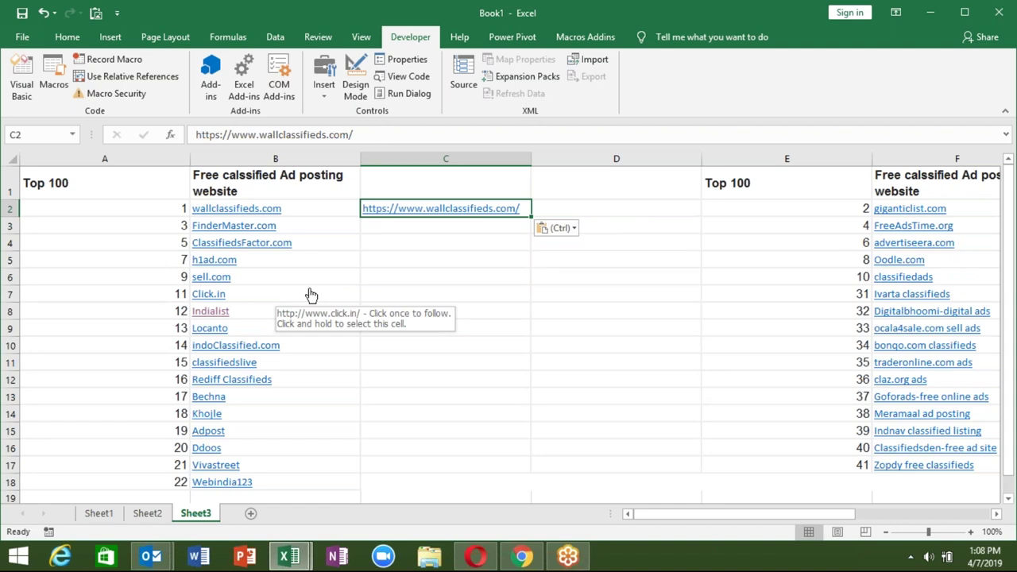
left_click(469, 262)
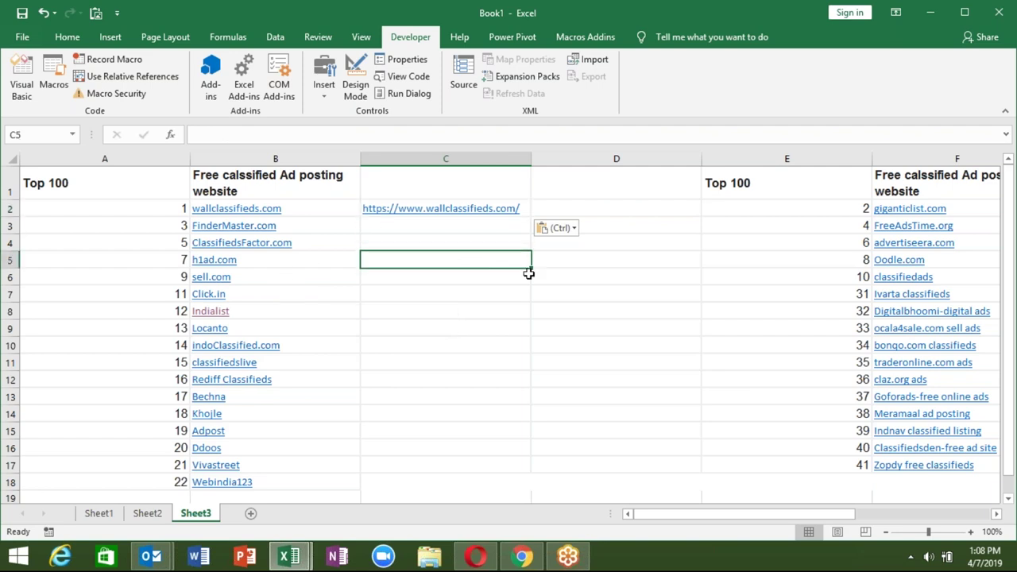
type("35")
key("BackSpace")
key("BackSpace")
type("=35*100000")
key("Return")
type("=")
key("Up")
type("/60")
key("Return")
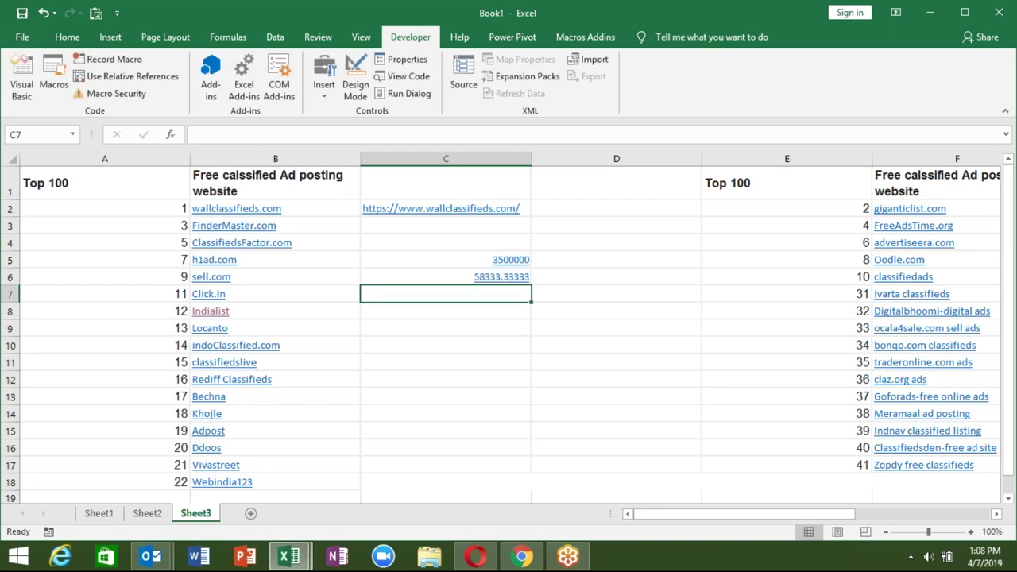
type("=")
key("Up")
type("/60")
key("Return")
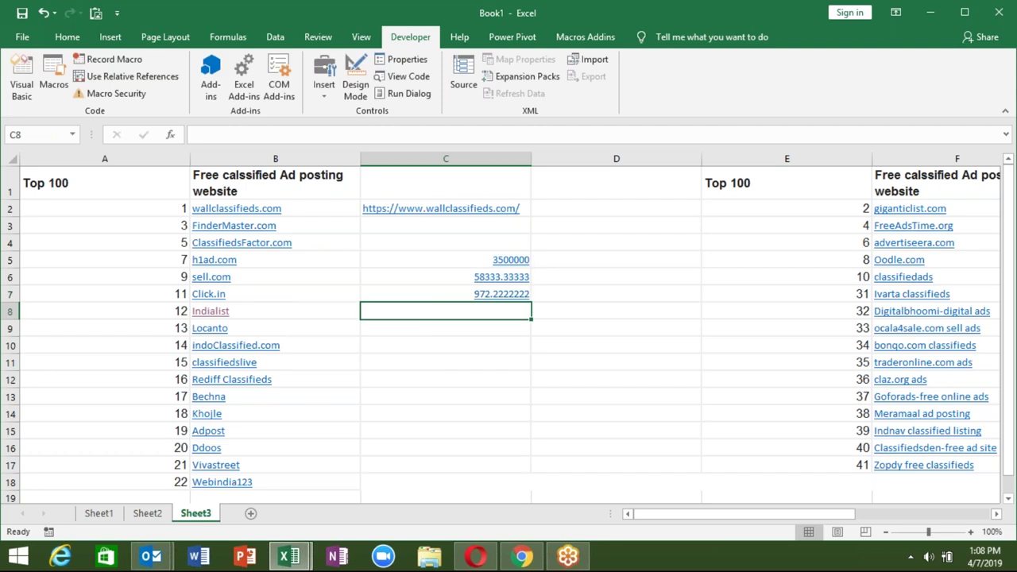
type("=")
key("Up")
type("/")
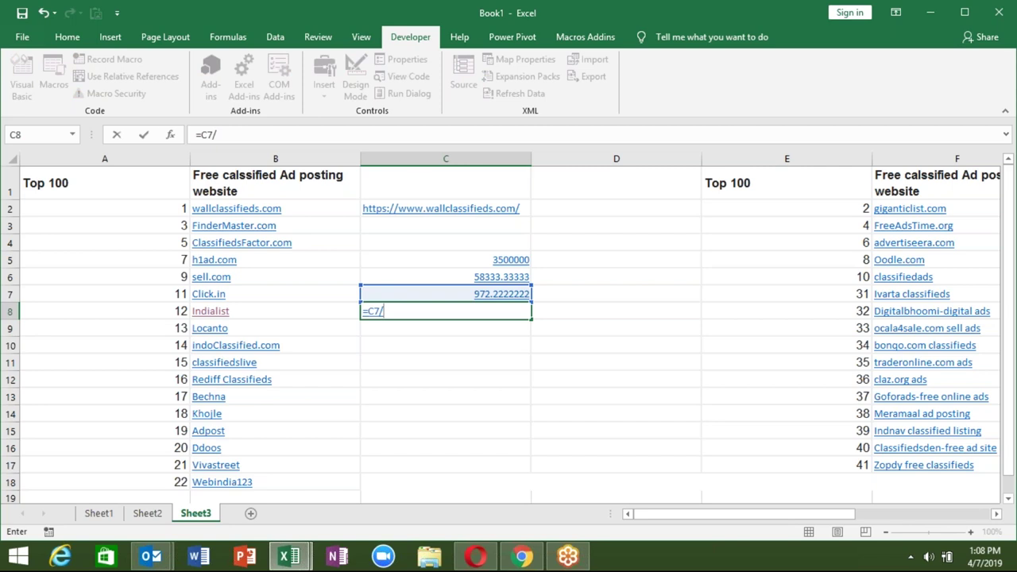
type("24")
key("Return")
left_click(445, 311)
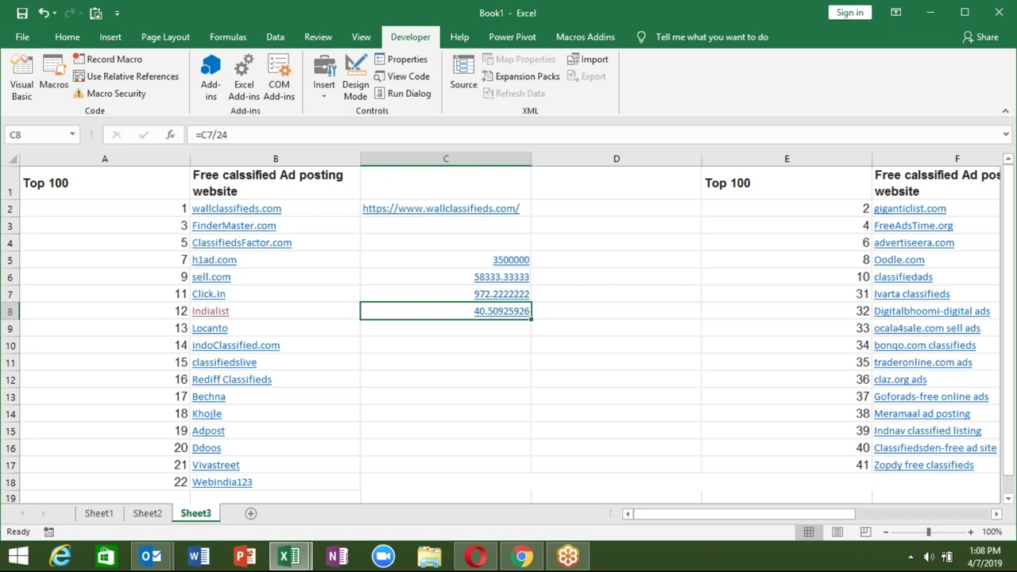
left_click(445, 293)
left_click(445, 243)
left_click(445, 259)
left_click_drag(444, 259, 445, 311)
key("Delete")
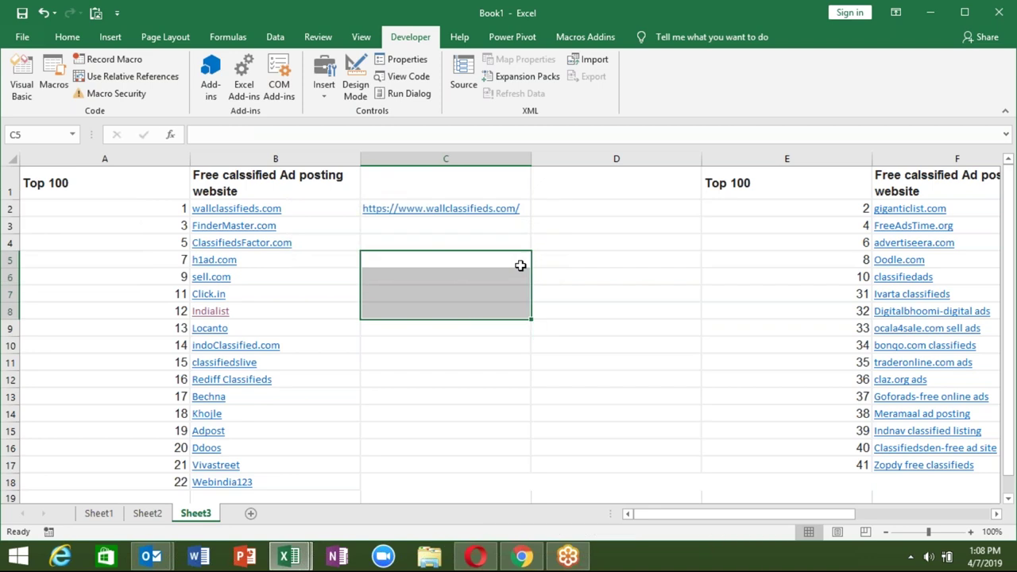
left_click(54, 79)
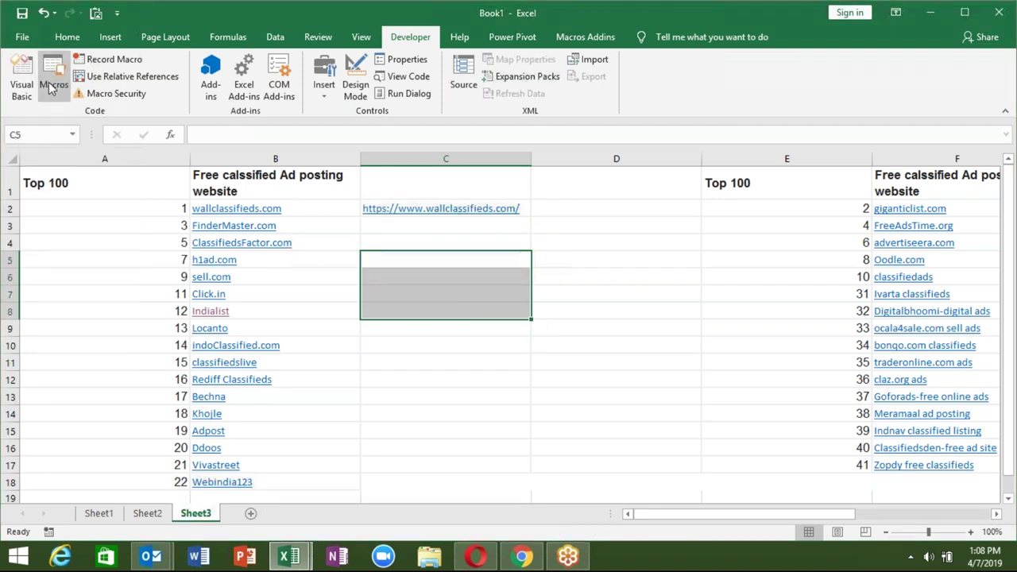
- Open Module1's code in the VBA editor
key("Escape")
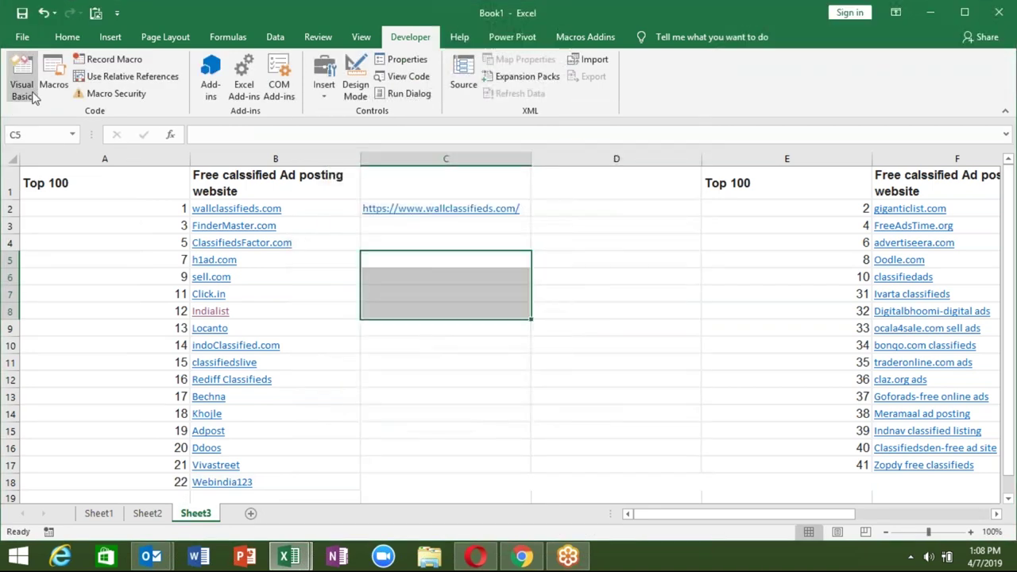
left_click(22, 79)
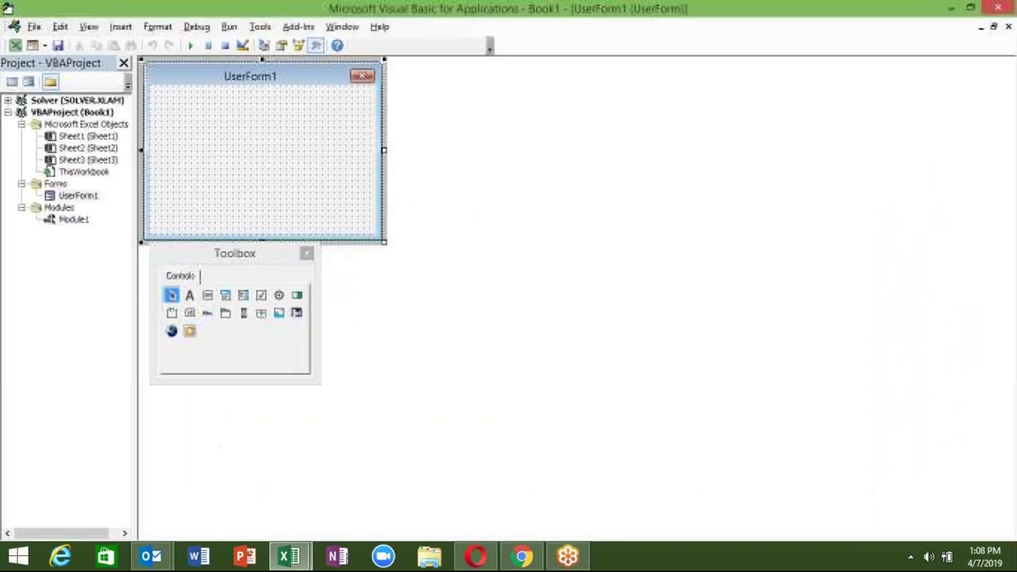
left_click(73, 220)
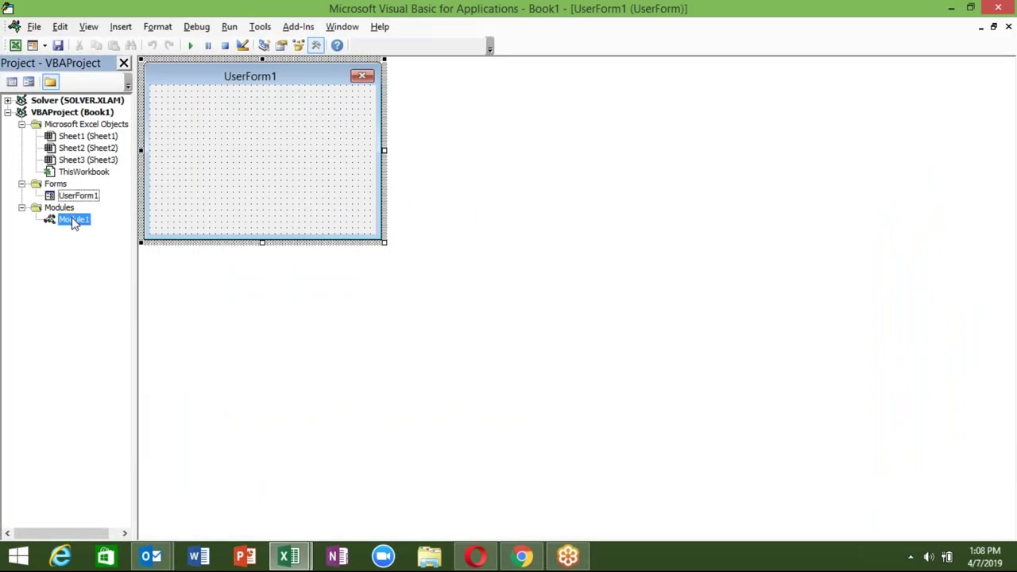
double_click(73, 220)
- Write Function URL(n As Range) with the body URL = n.Hyperlinks(0).Address
type("function ")
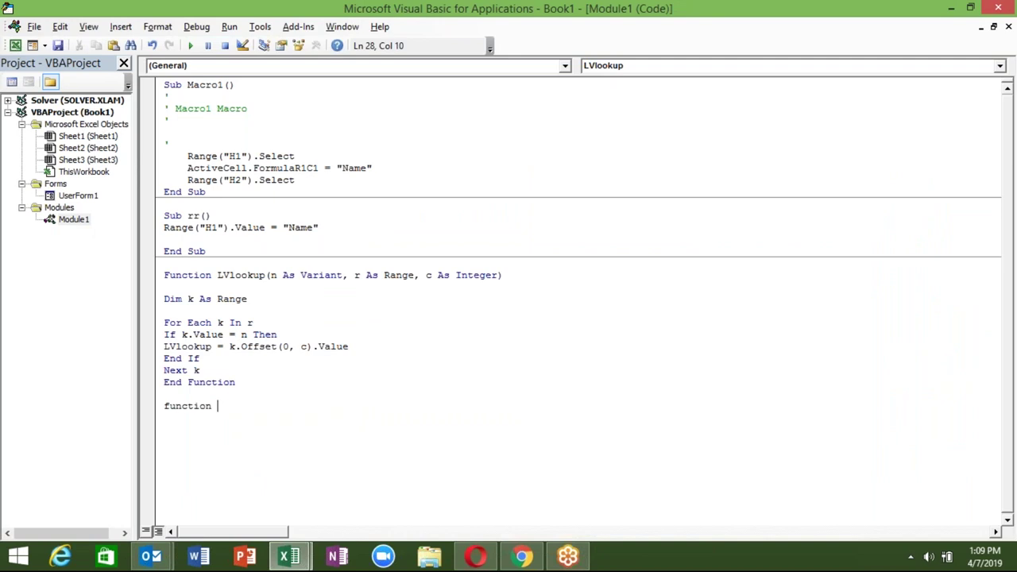
type("URL(")
type("n as ")
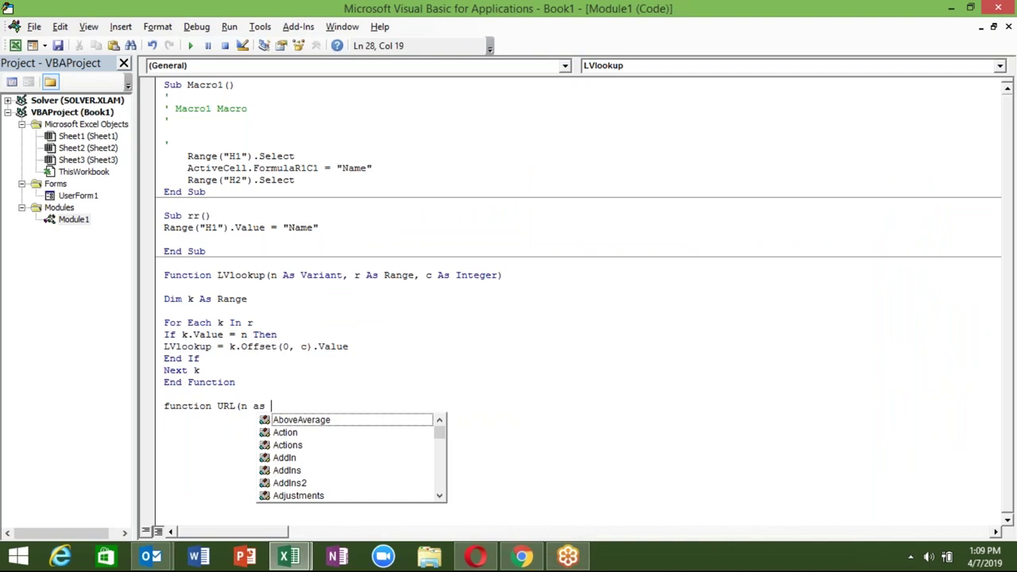
type("Range)")
key("Return")
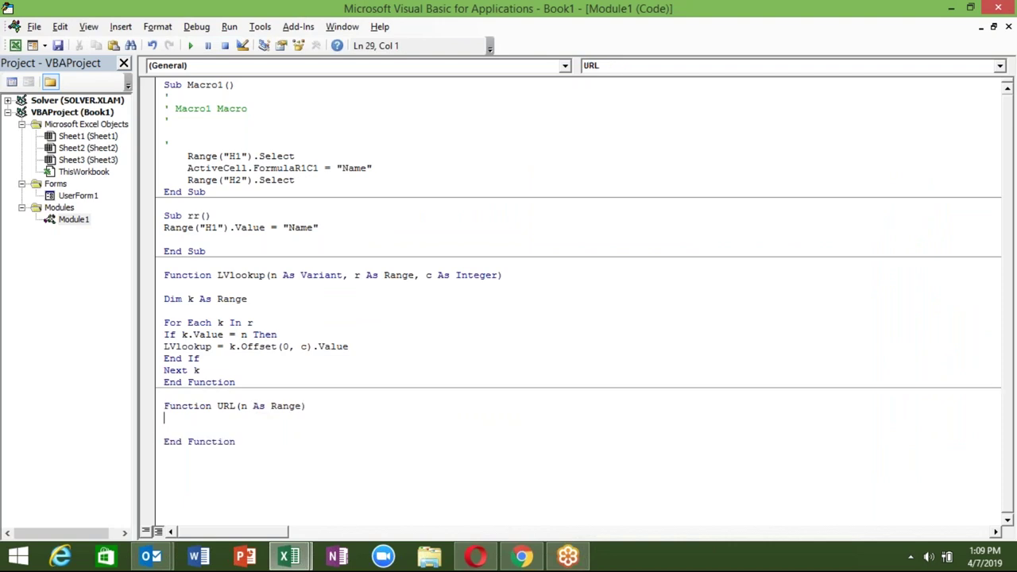
type("URL=")
type("n.hy")
key("Tab")
type(".a")
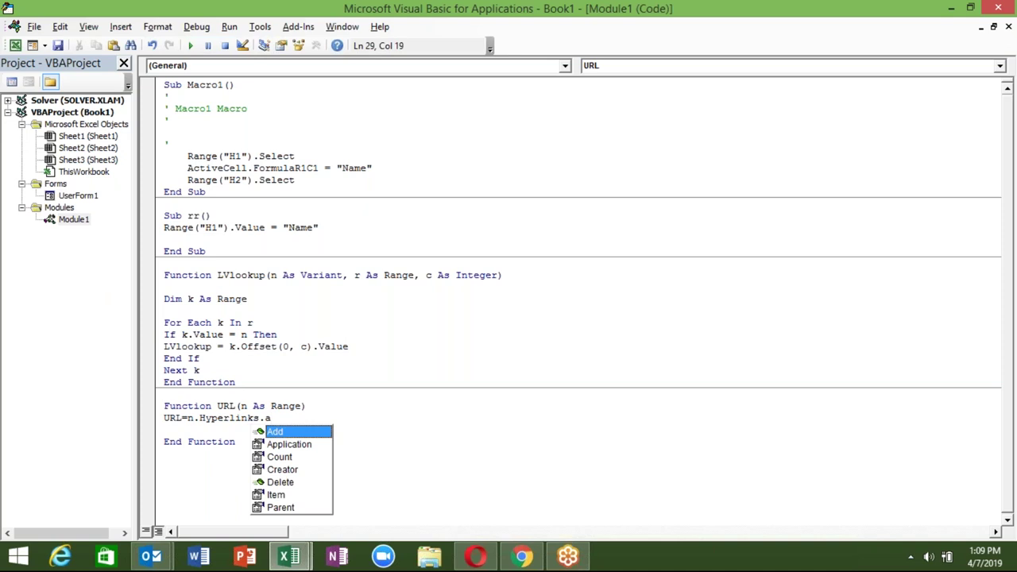
type("dd")
key("BackSpace")
key("BackSpace")
key("BackSpace")
key("BackSpace")
type("(0)")
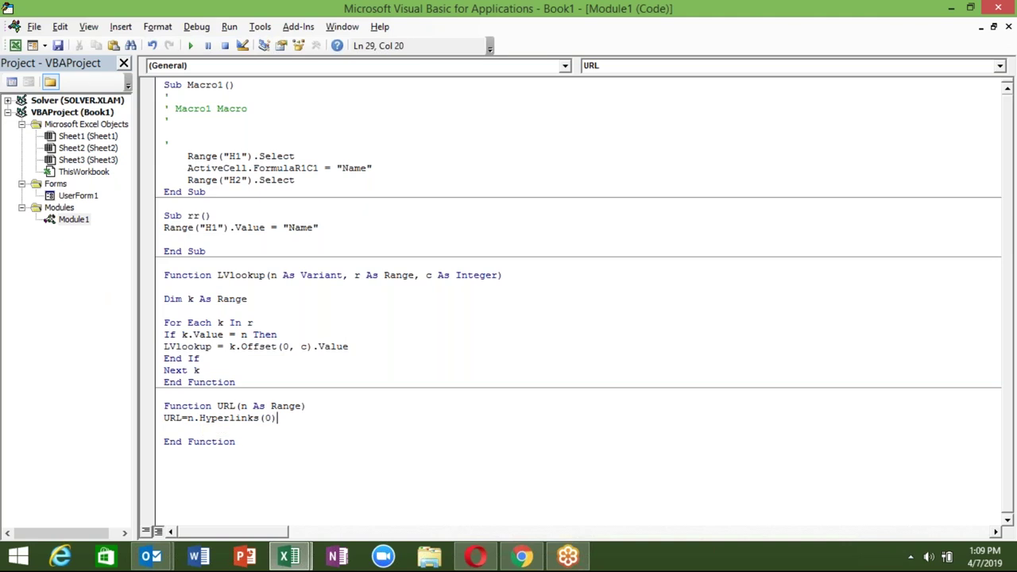
type(".`")
key("BackSpace")
key("BackSpace")
type(".")
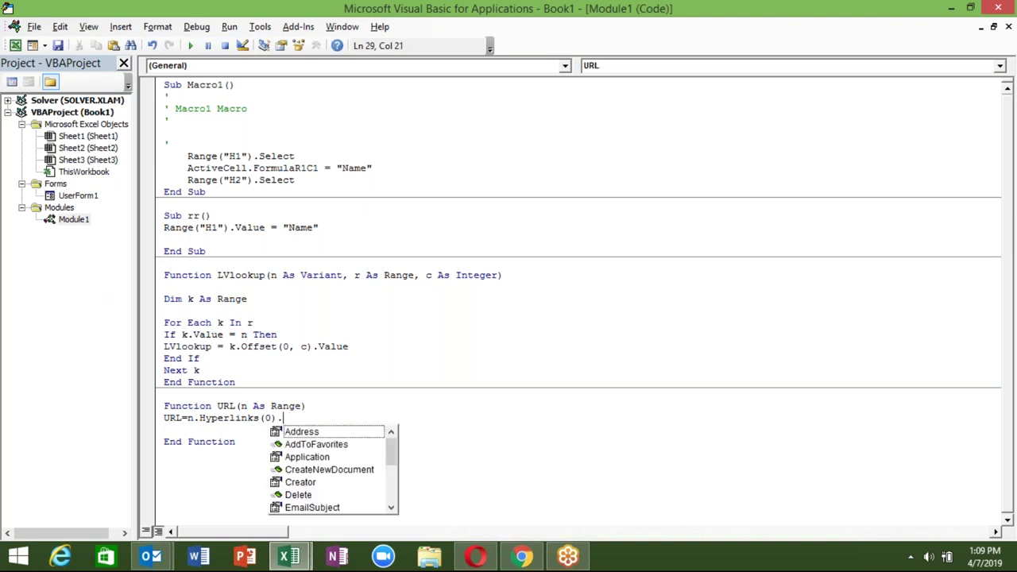
key("Tab")
- Enter the formula =URL(B3) in cell C3
left_click(247, 470)
key("alt+F11")
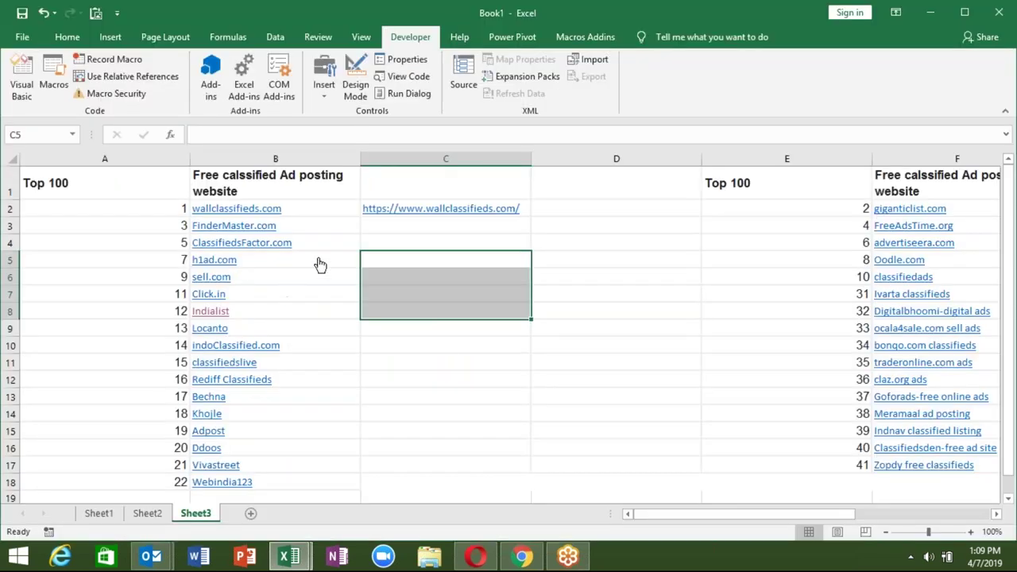
left_click(375, 229)
type("=URL(")
key("Left")
key("Return")
key("Up")
- Change the hyperlink index in the URL function from Hyperlinks(0) to Hyperlinks(1)
key("alt+F11")
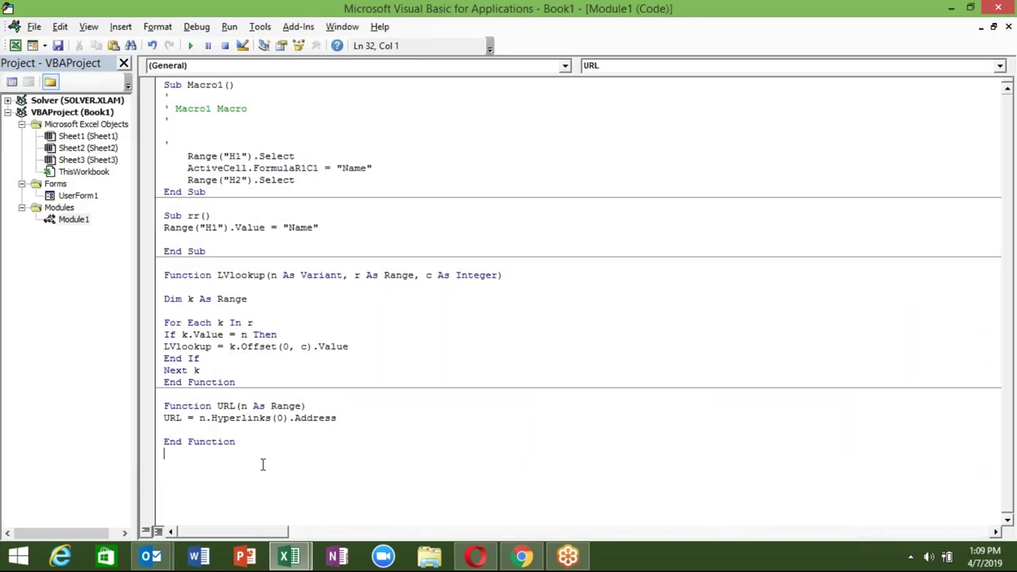
left_click(282, 417)
key("BackSpace")
type("1")
key("alt+F11")
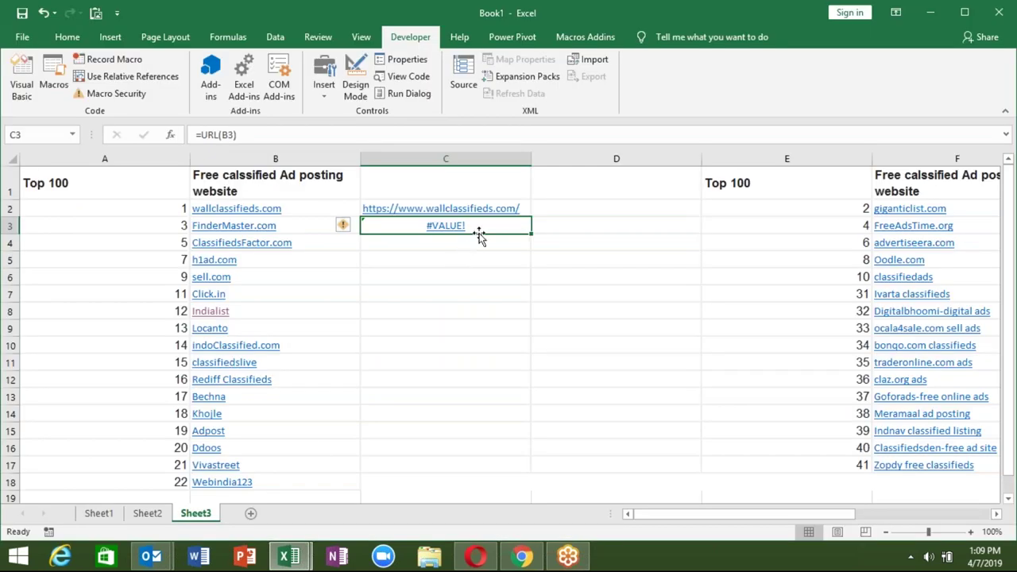
- Re-enter C3's formula and fill =URL down to C18
double_click(482, 227)
key("Return")
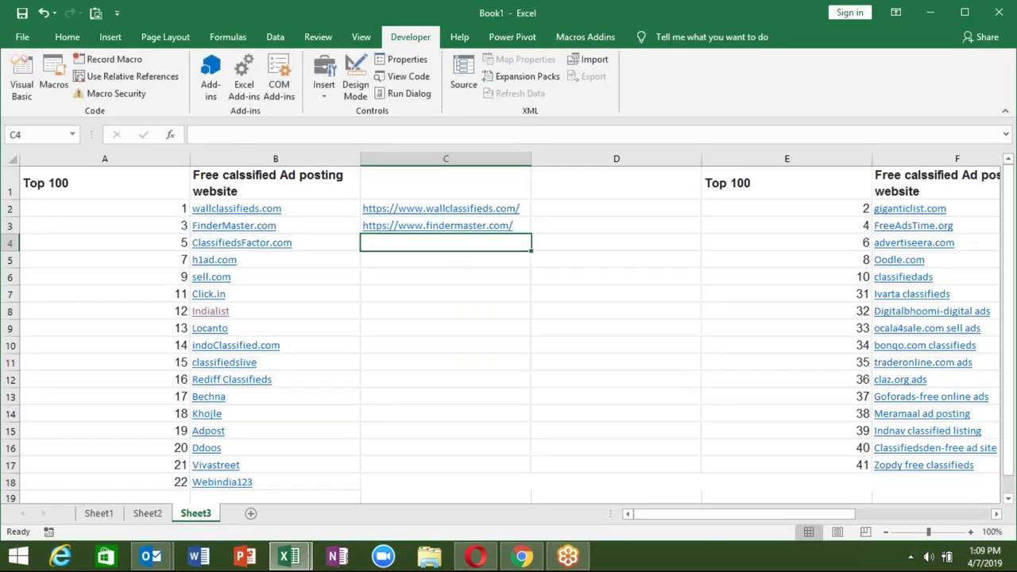
left_click(527, 226)
double_click(530, 232)
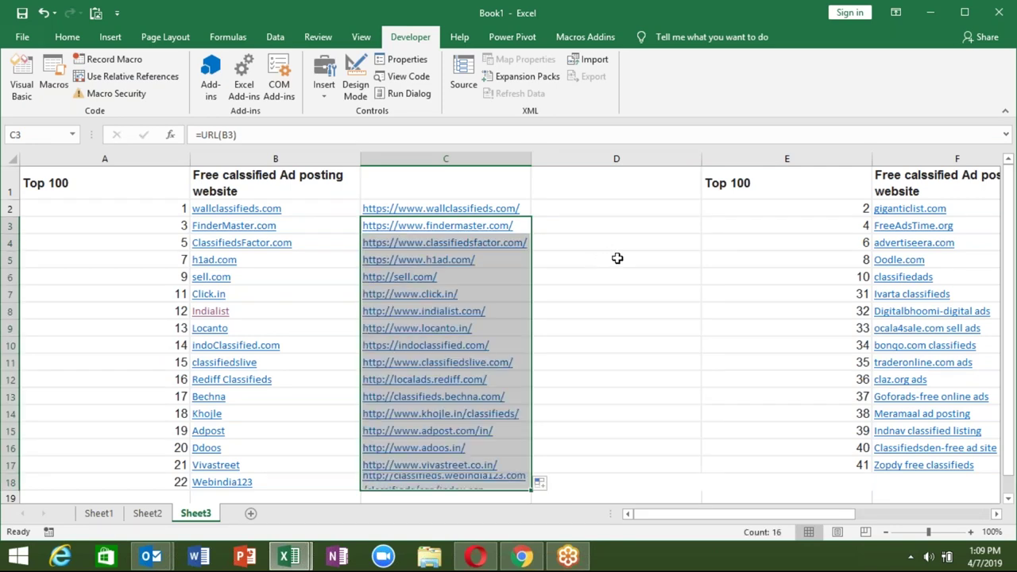
scroll(627, 264, "down", 1)
scroll(628, 264, "up", 1)
- Search the Start screen for 'sc' and launch Task Scheduler via Schedule tasks
key("super")
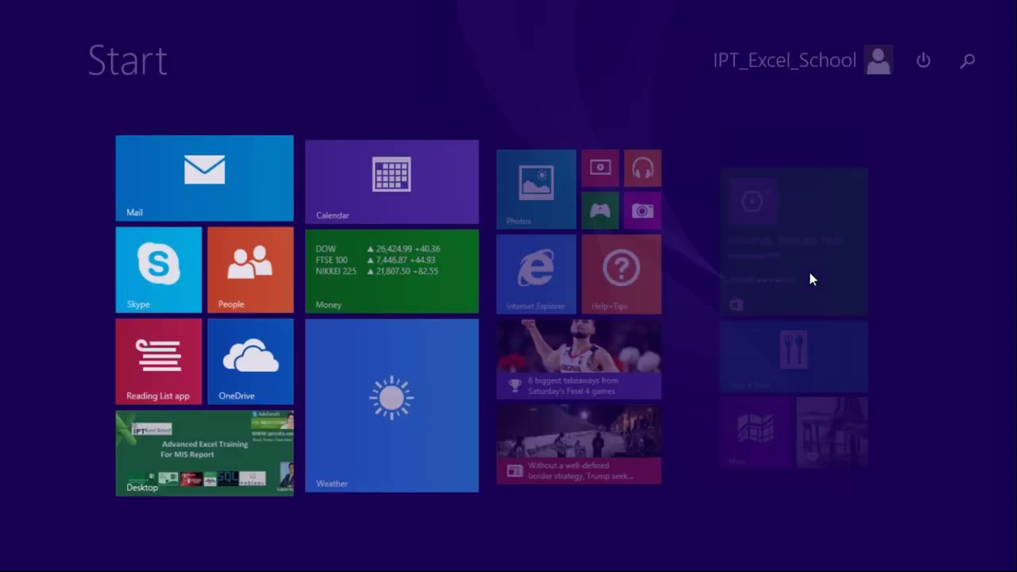
type("screen Recorder")
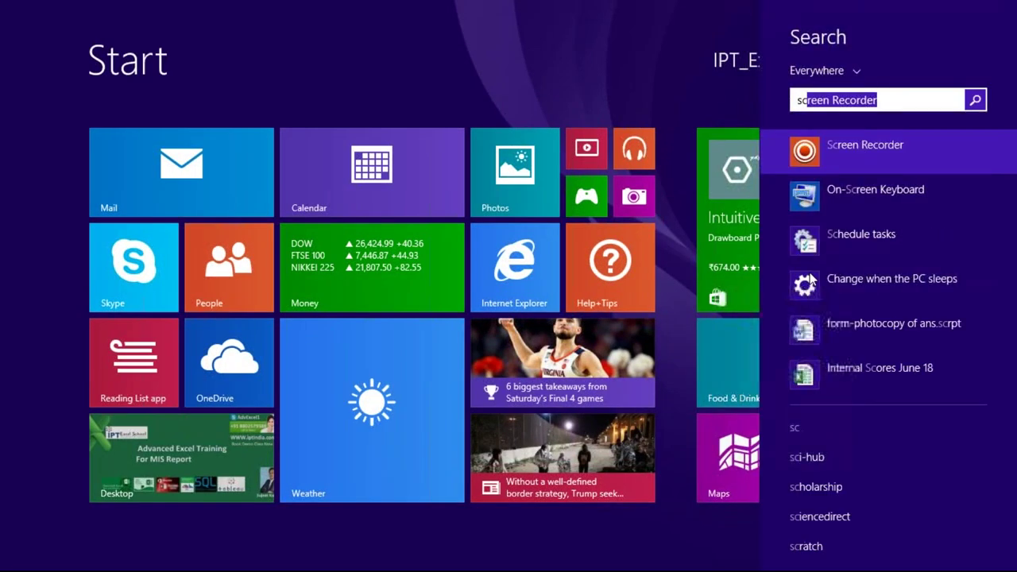
key("Down")
key("Down")
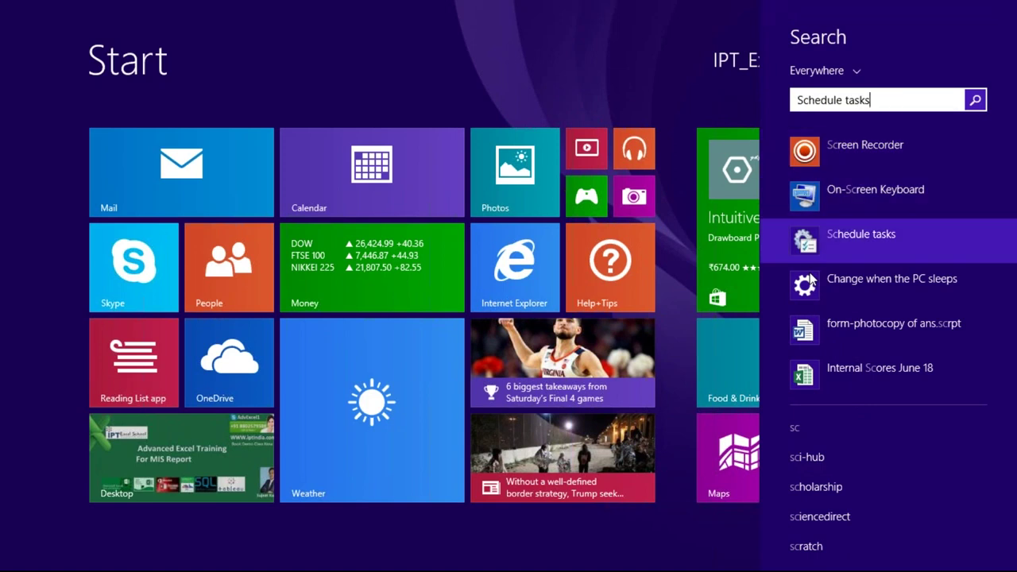
key("Return")
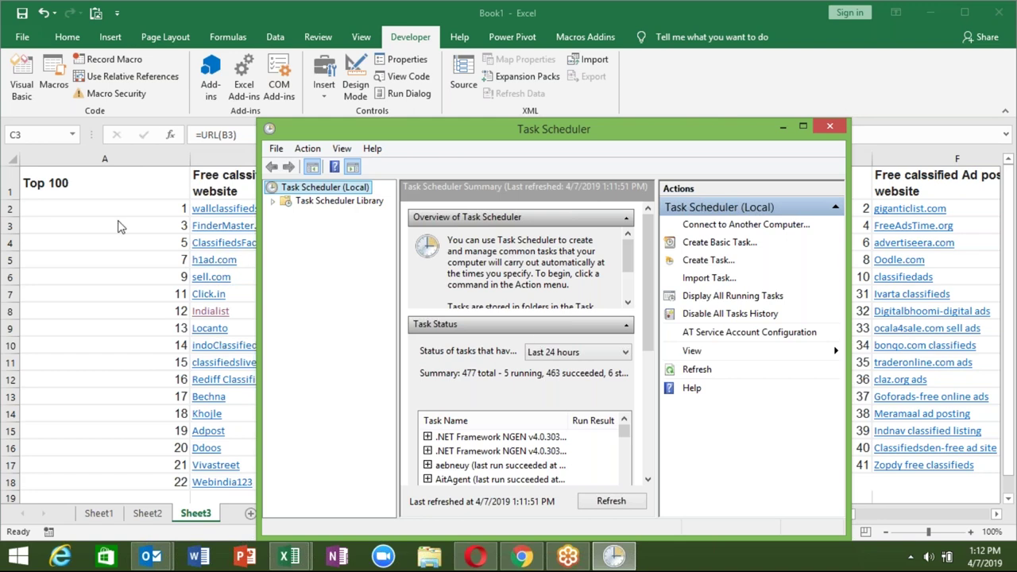
- Insert an empty Private Sub Workbook_Open() in ThisWorkbook's code, then show the desktop
left_click(21, 79)
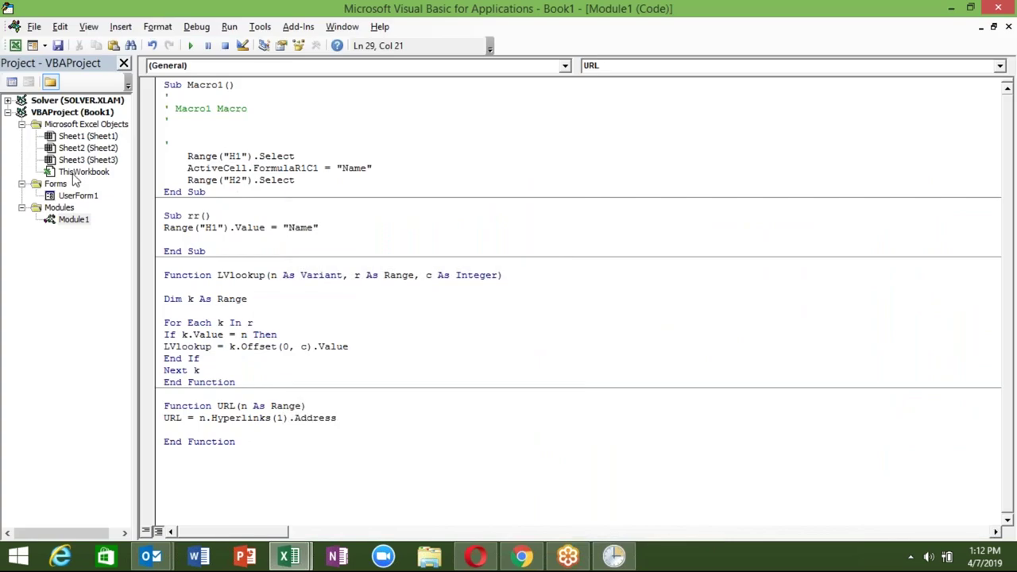
double_click(80, 172)
left_click(275, 66)
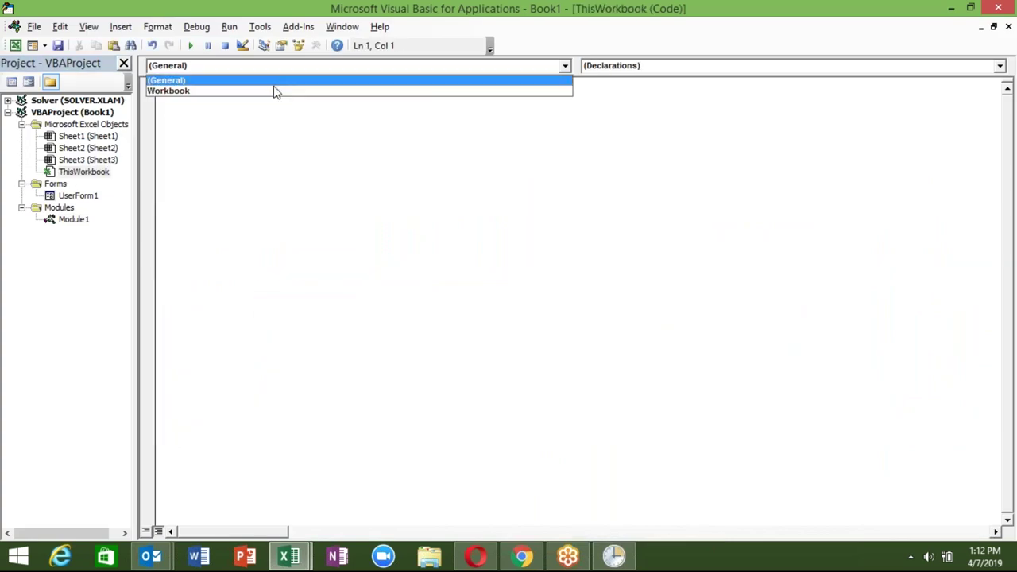
left_click(275, 90)
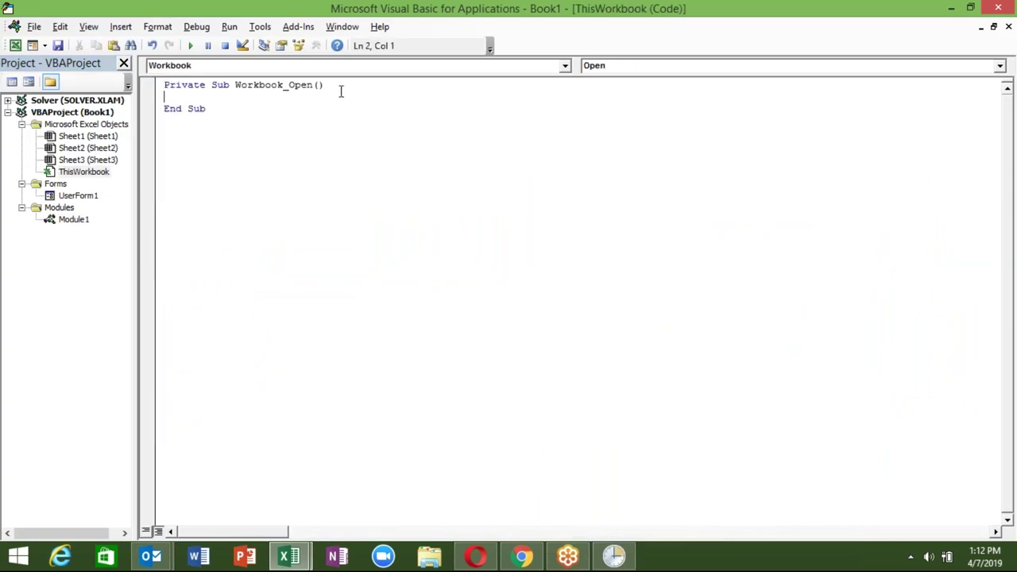
key("Return")
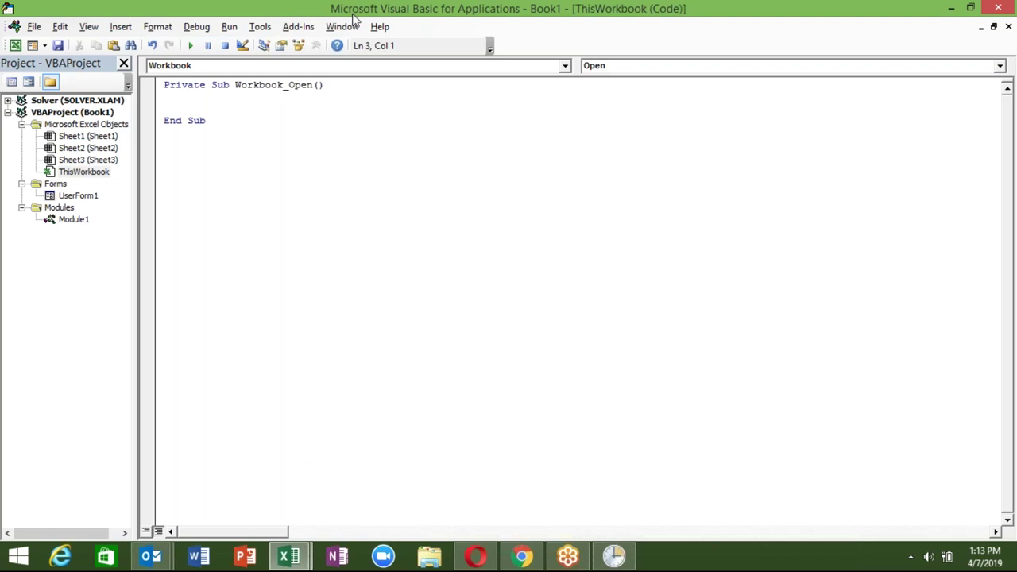
key("super+d")
mouse_move(362, 28)
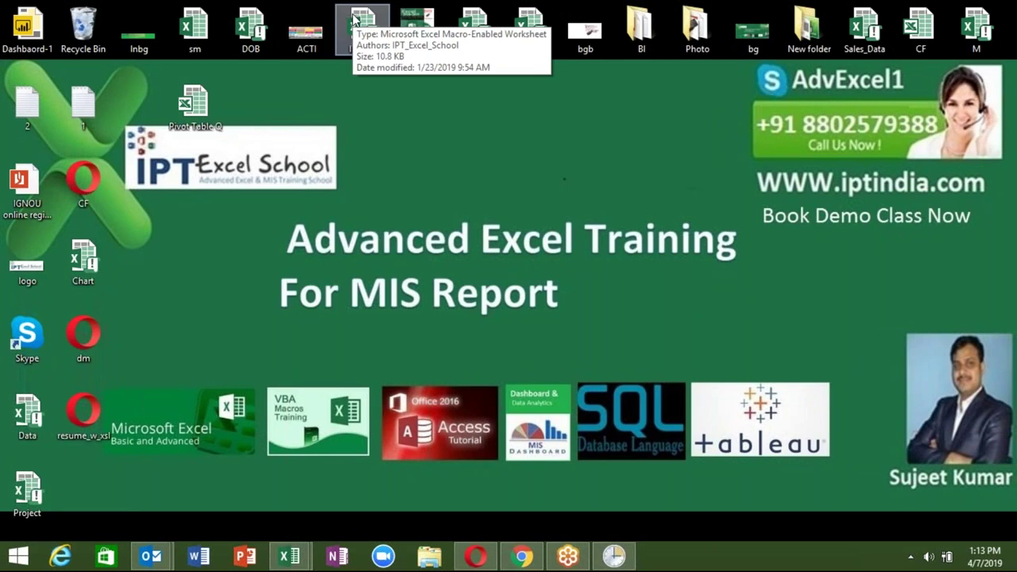
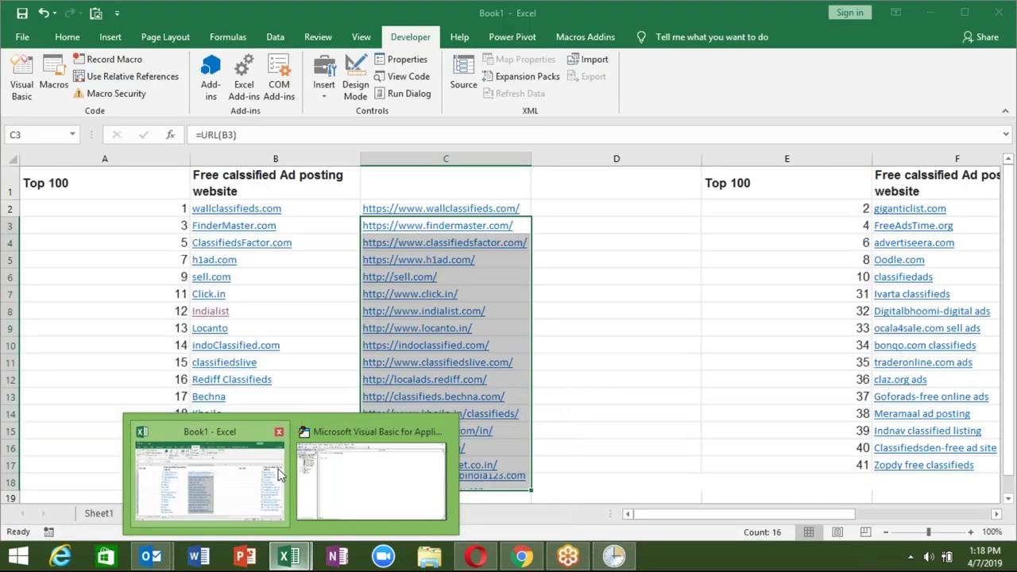
- Bring the Book1 workbook forward and set Macro Security to Enable all macros
left_click(262, 489)
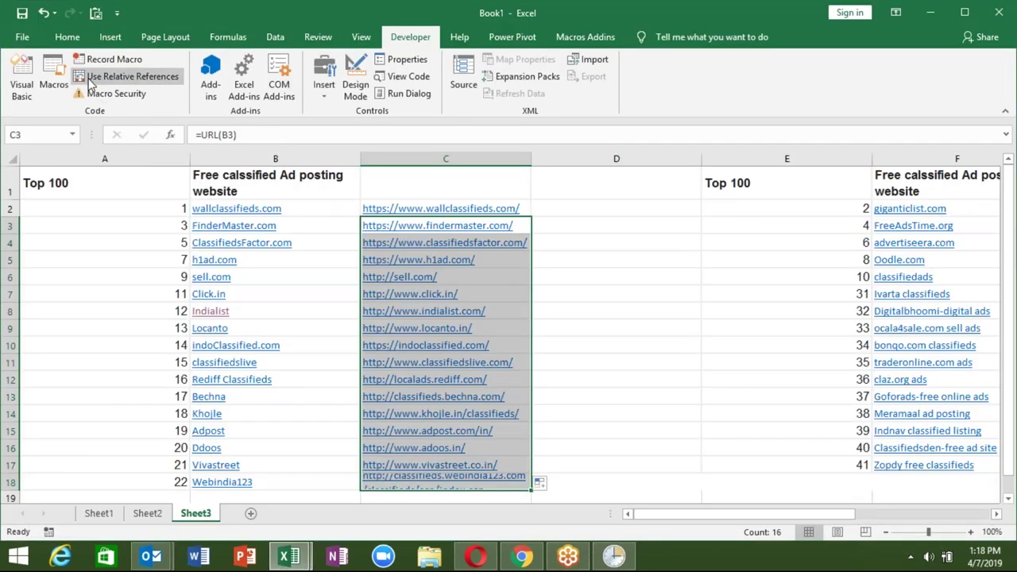
left_click(111, 97)
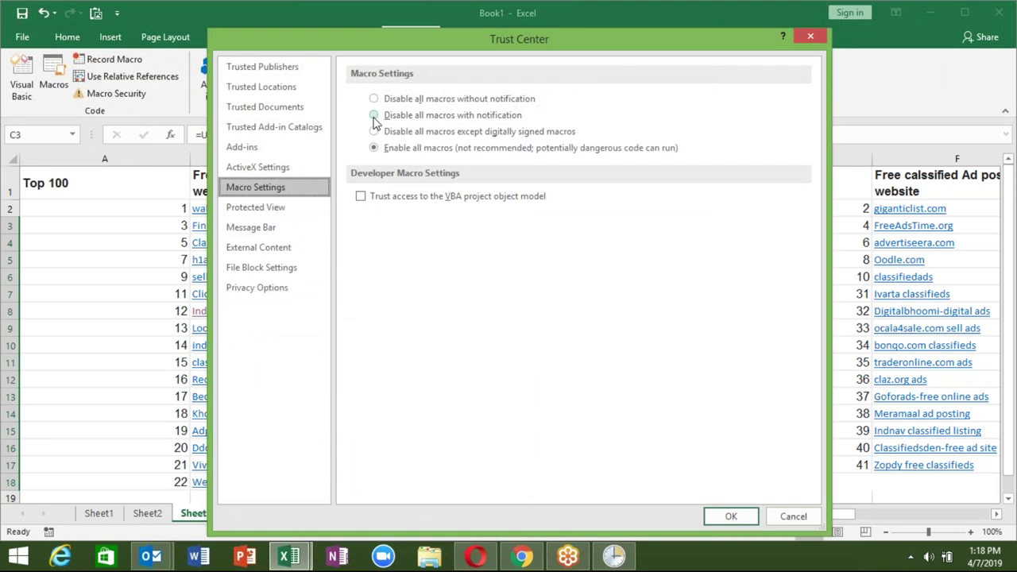
left_click(374, 116)
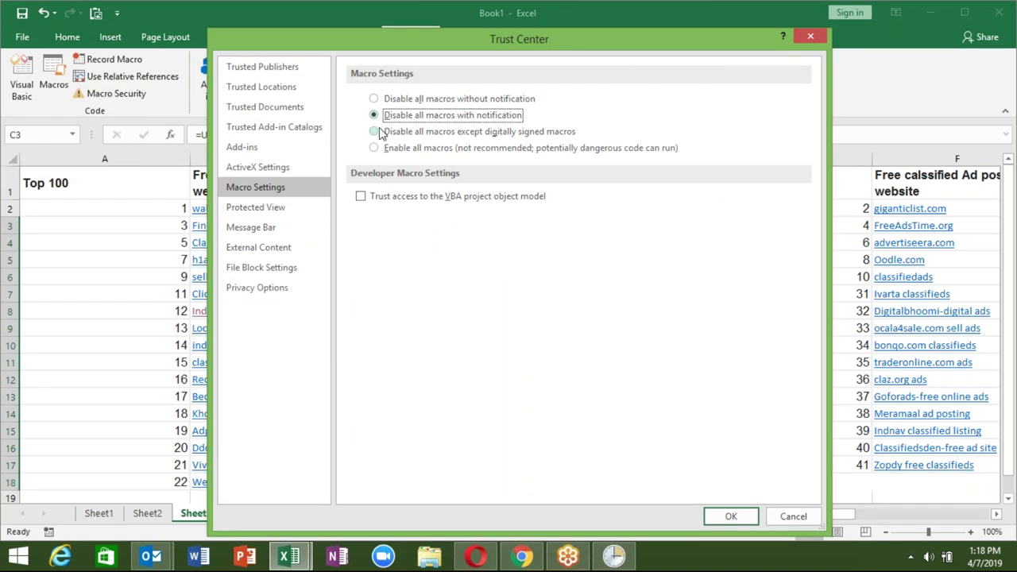
left_click(374, 149)
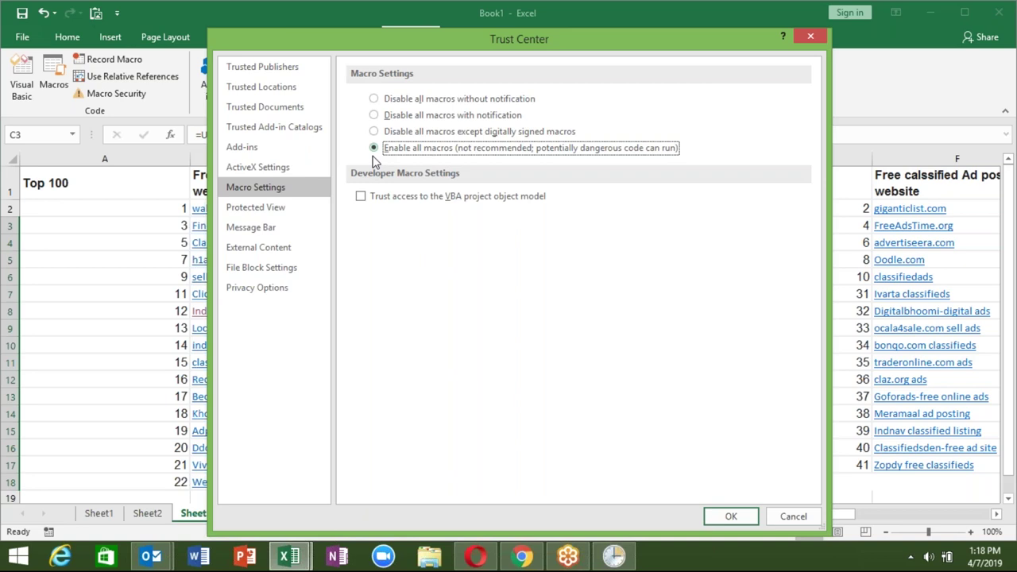
key("Return")
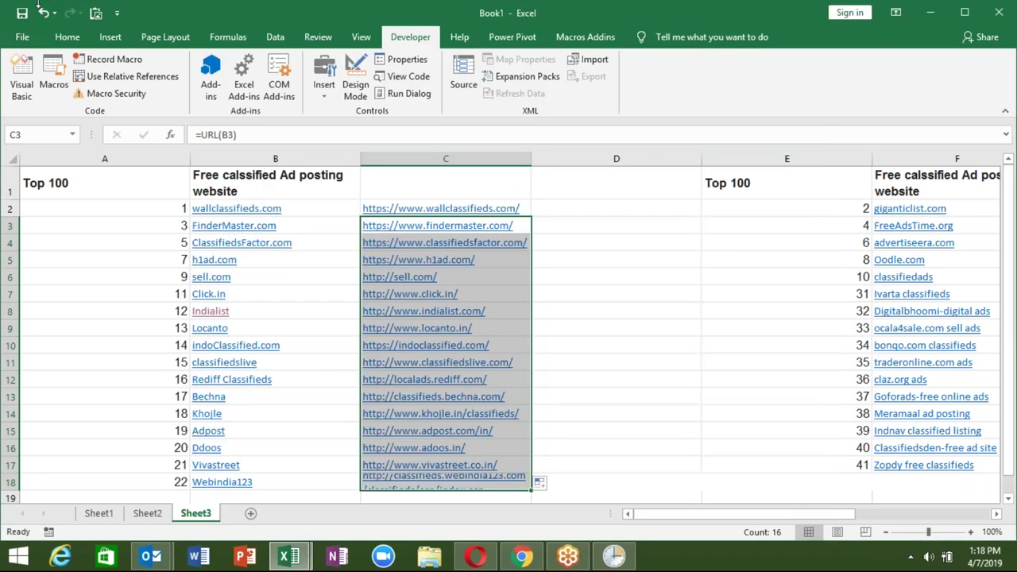
left_click(63, 37)
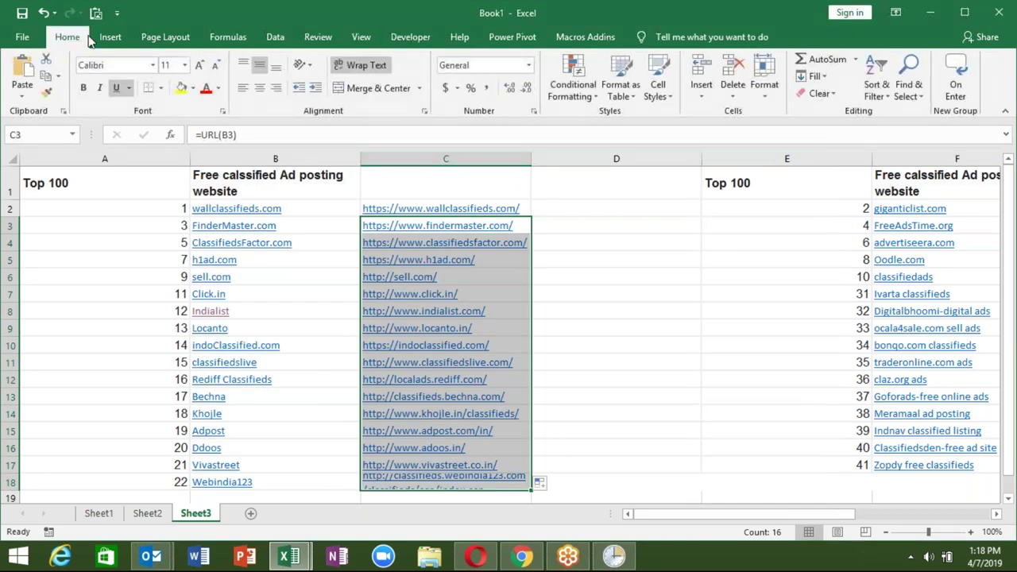
left_click(34, 35)
left_click(36, 461)
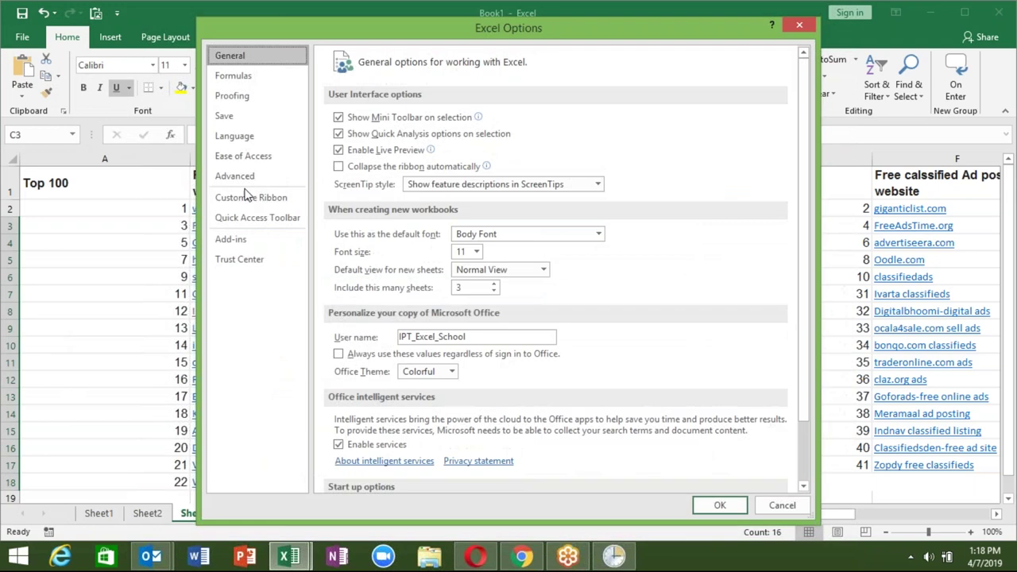
left_click(271, 191)
left_click(362, 108)
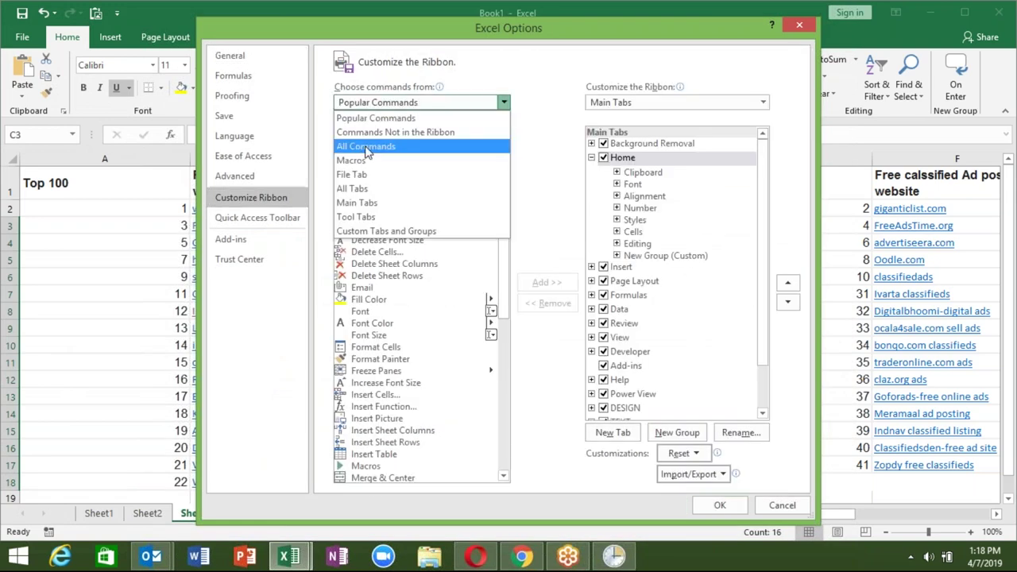
left_click(366, 132)
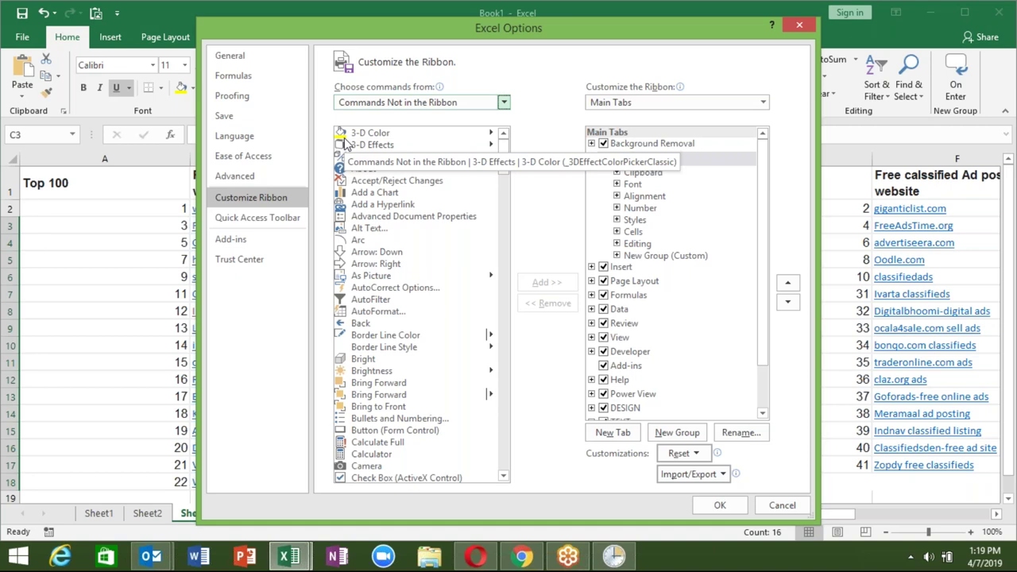
left_click(790, 28)
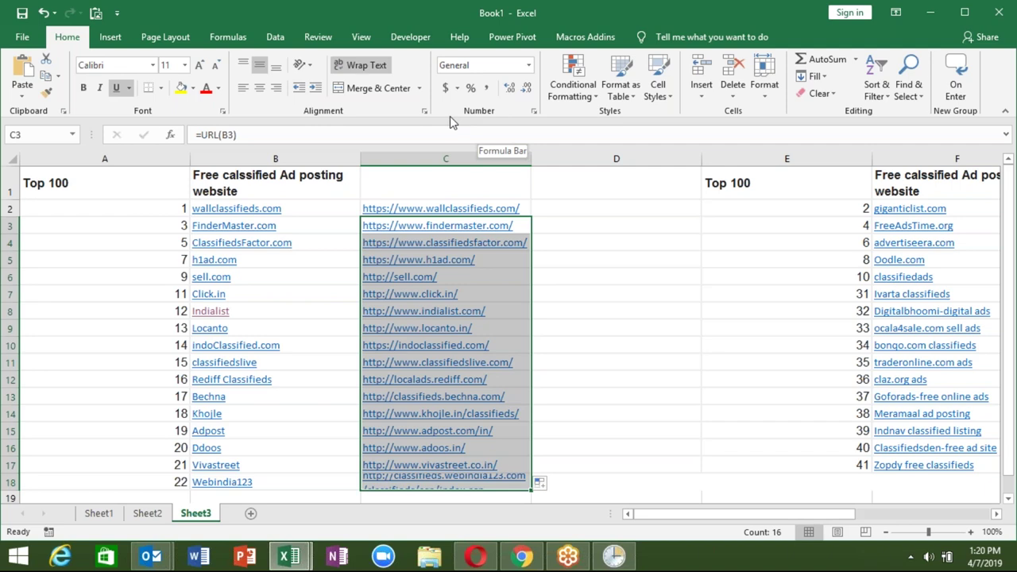
- Switch to Chrome, back to the Excel workbook, then return to Chrome
left_click(524, 556)
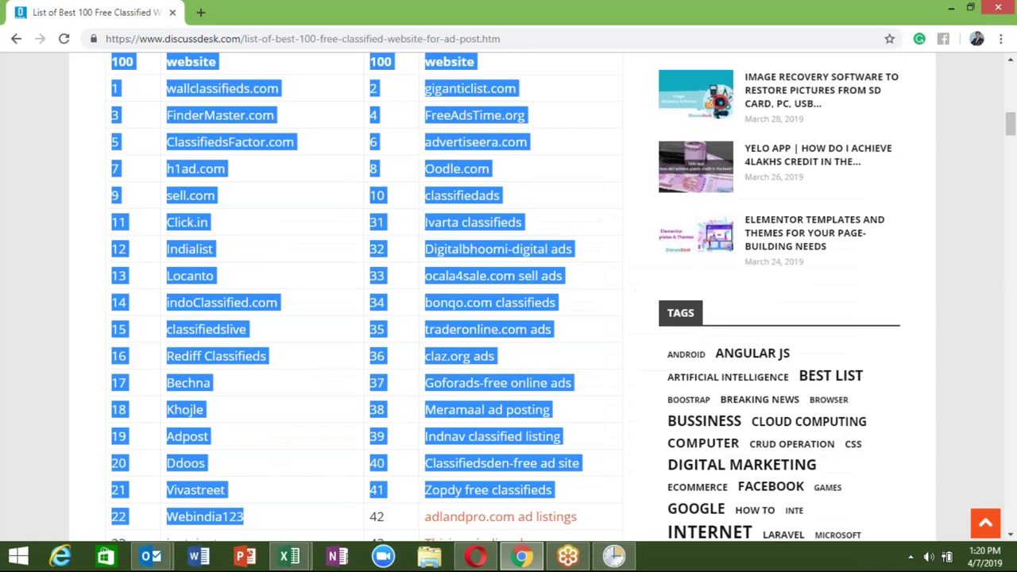
key("alt+Tab")
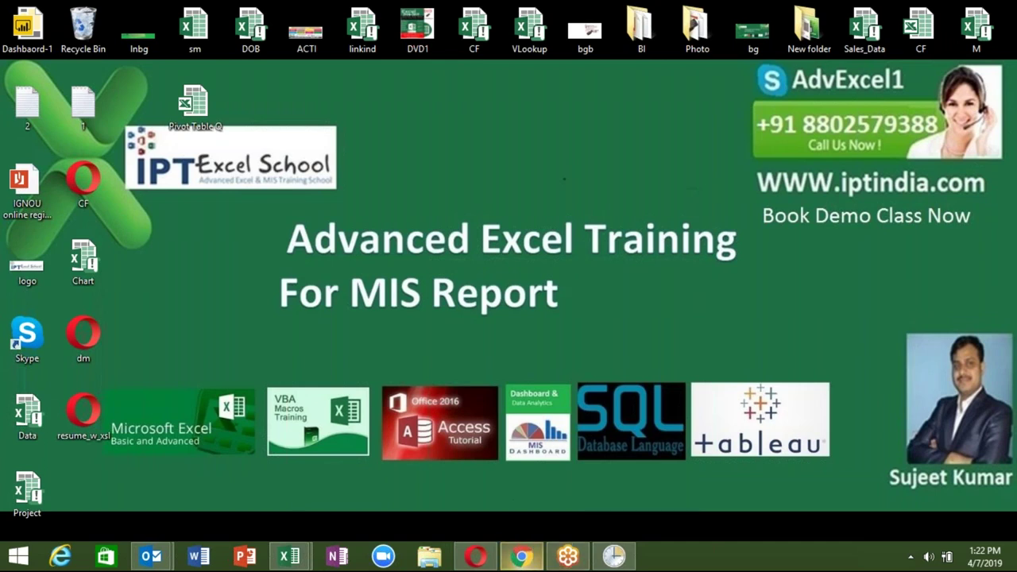
left_click(521, 556)
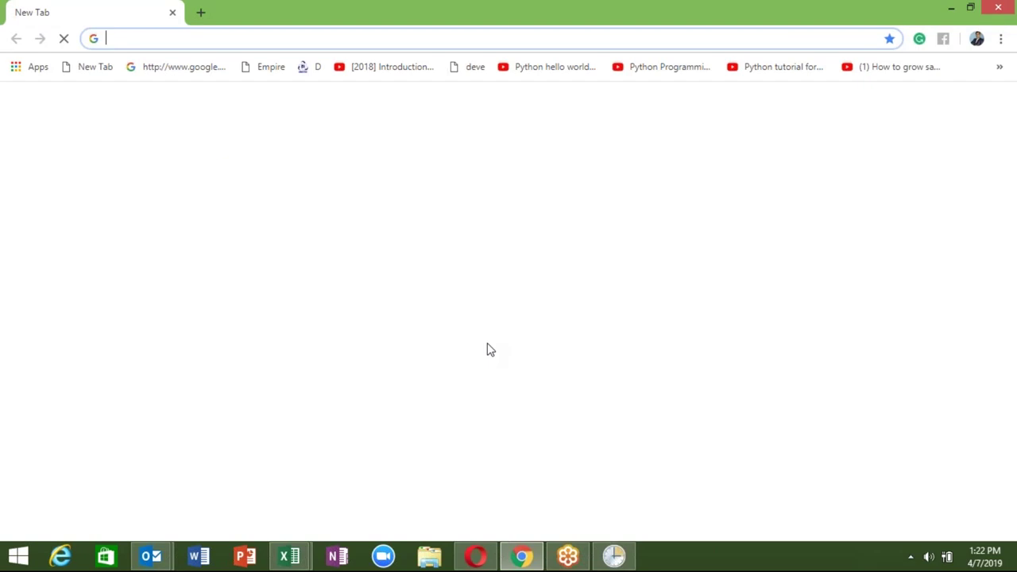
- Load the Gmail inbox from the 'gm' address-bar suggestion
type("y")
key("BackSpace")
key("BackSpace")
type("g")
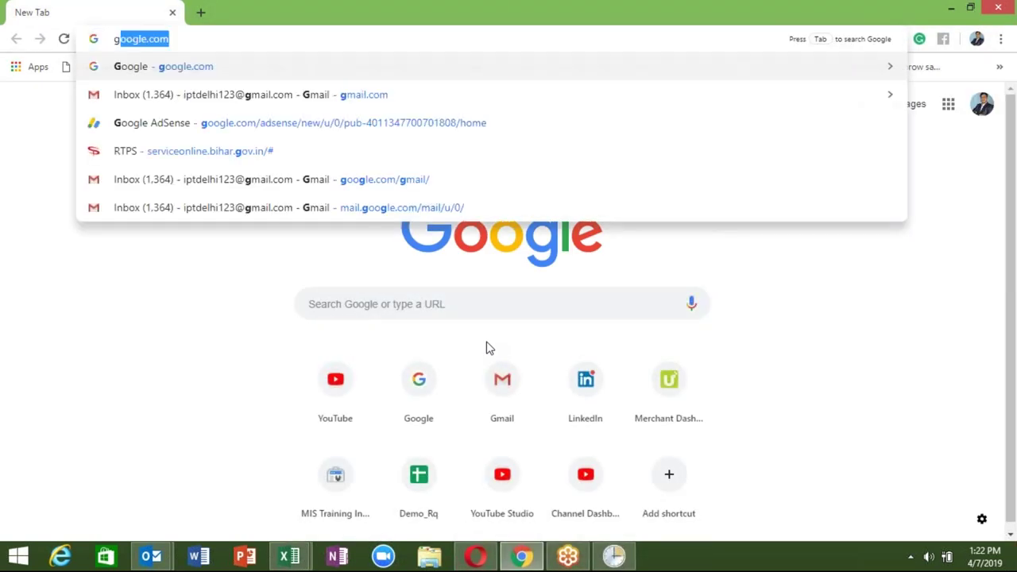
type("m")
key("Down")
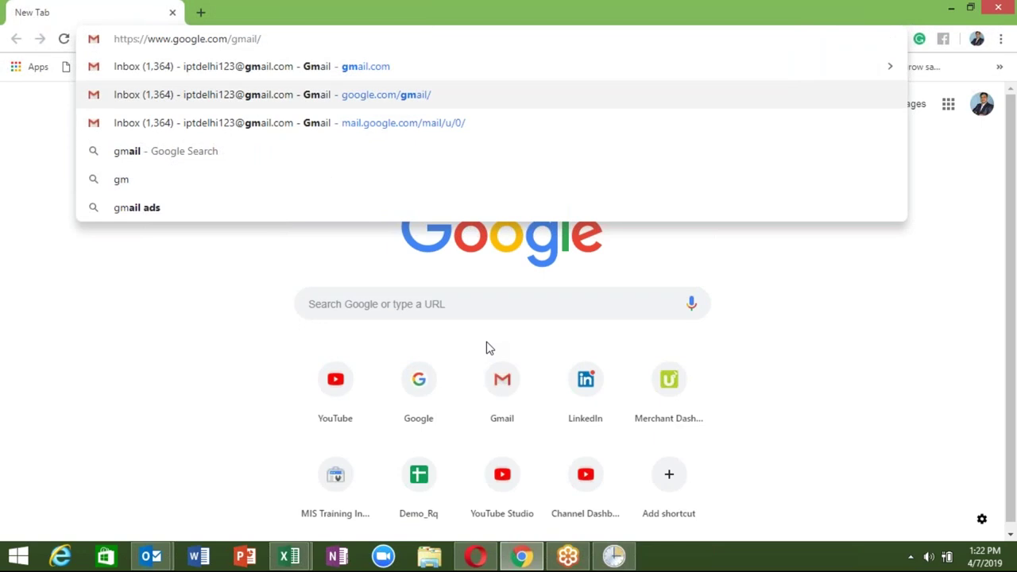
key("Return")
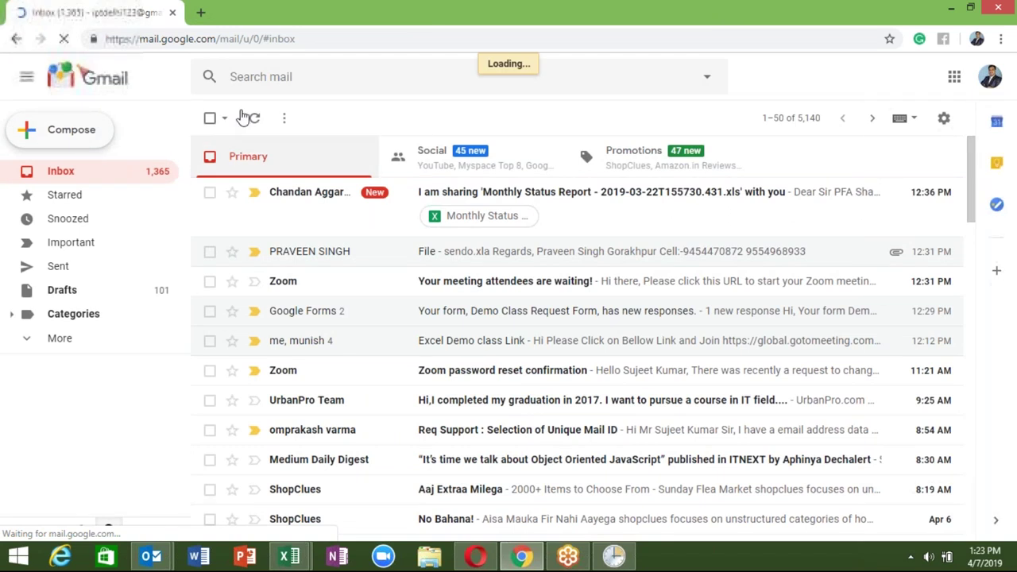
- Search the mail for 'level 2', scroll the results, then start a blank new message
left_click(255, 77)
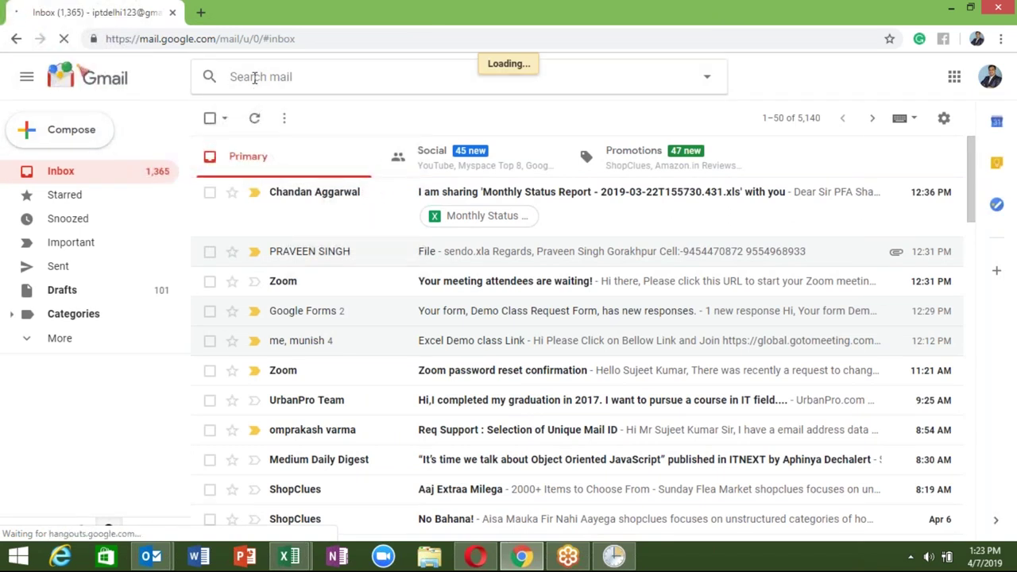
type("le")
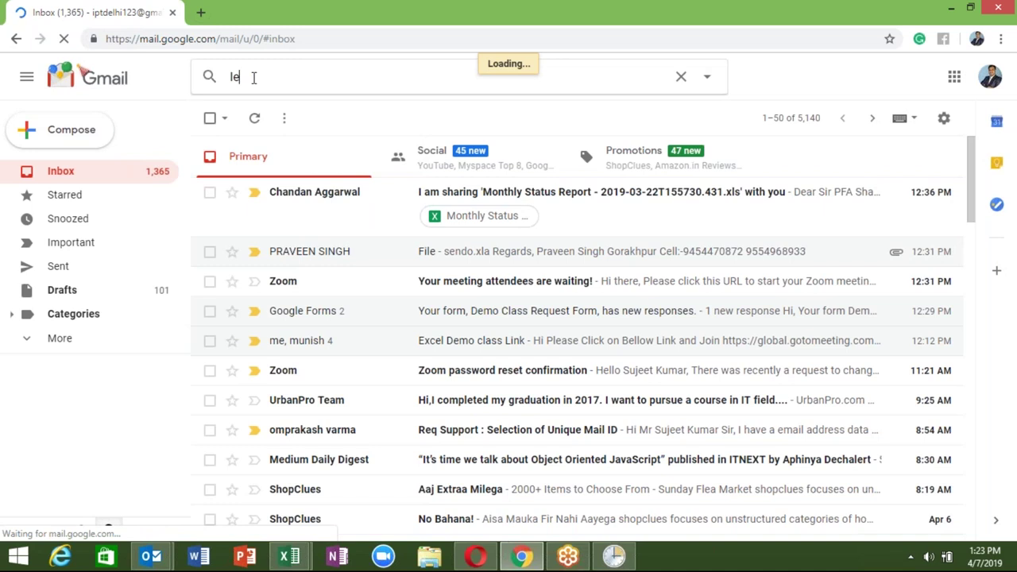
type("ve")
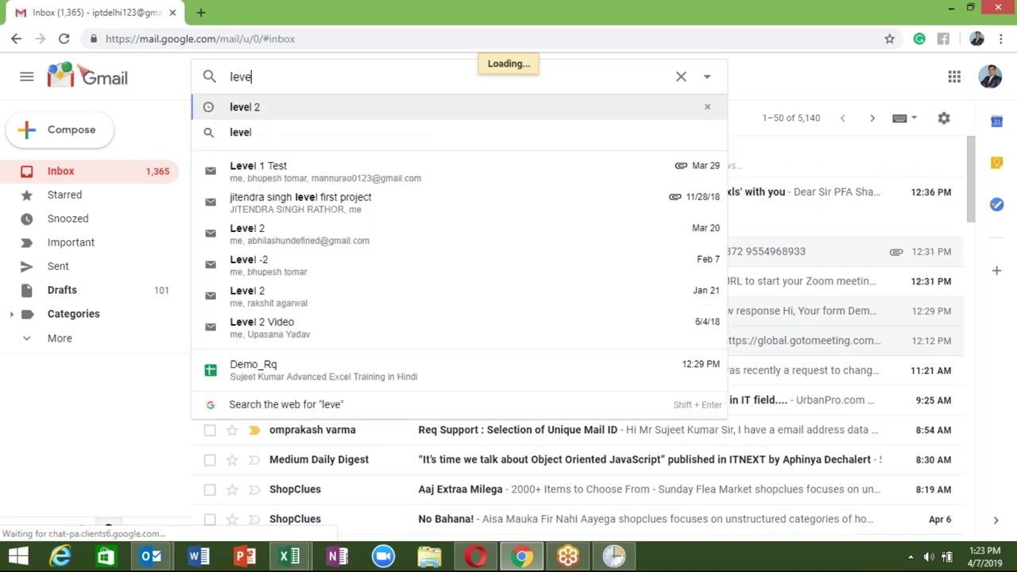
left_click(267, 108)
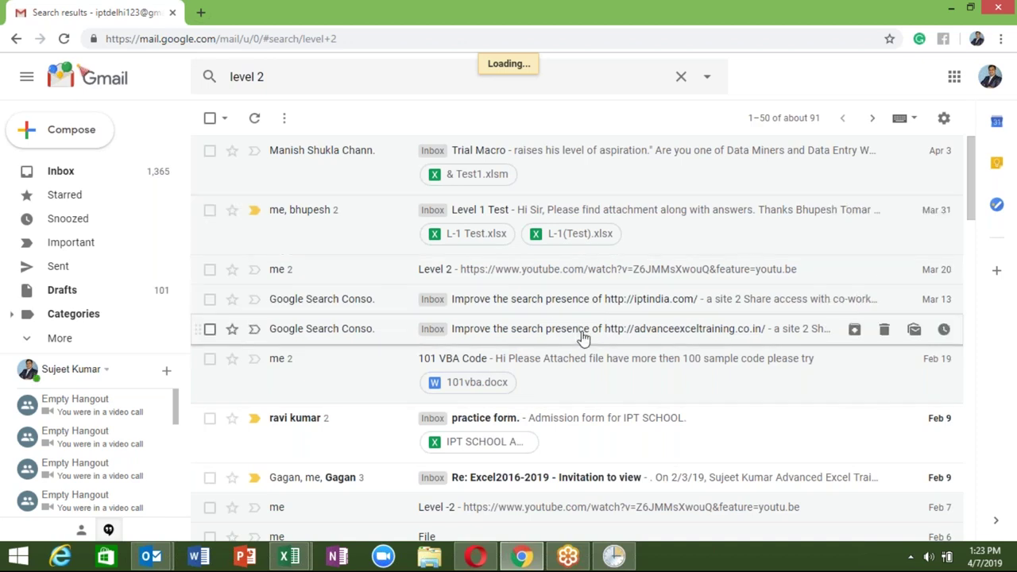
scroll(583, 338, "down", 2)
scroll(582, 338, "down", 2)
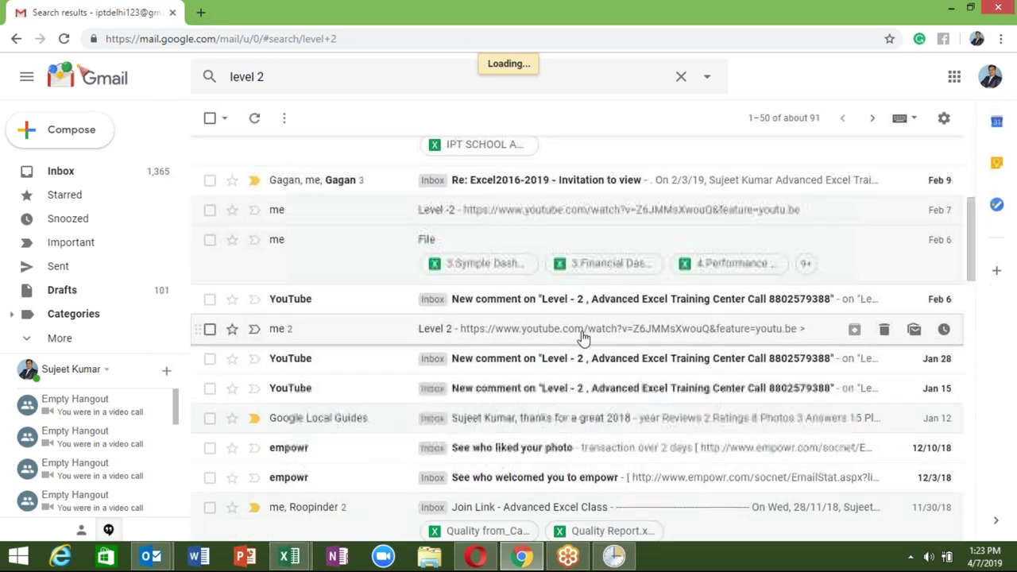
scroll(582, 338, "down", 2)
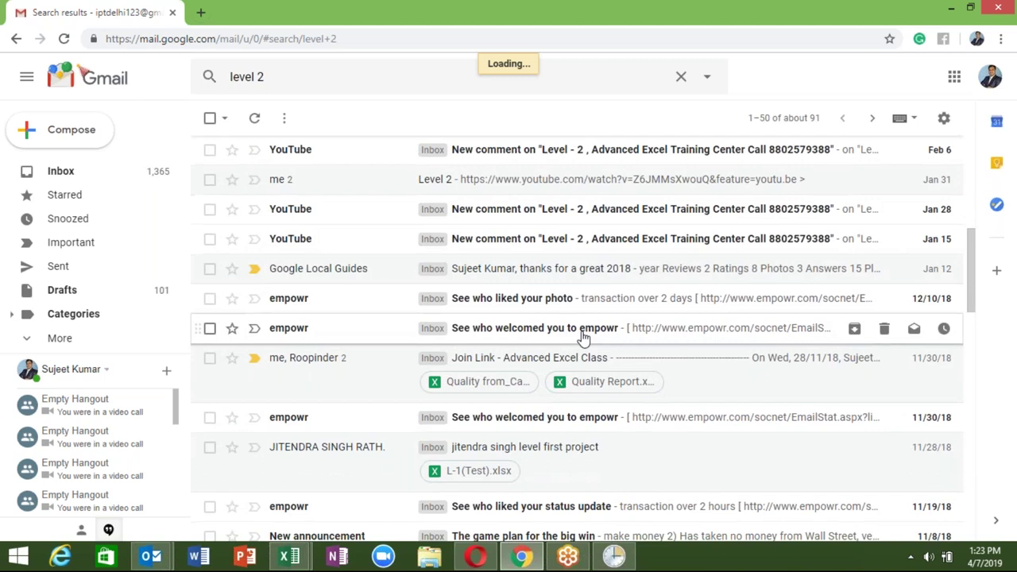
scroll(583, 337, "down", 1)
key("c")
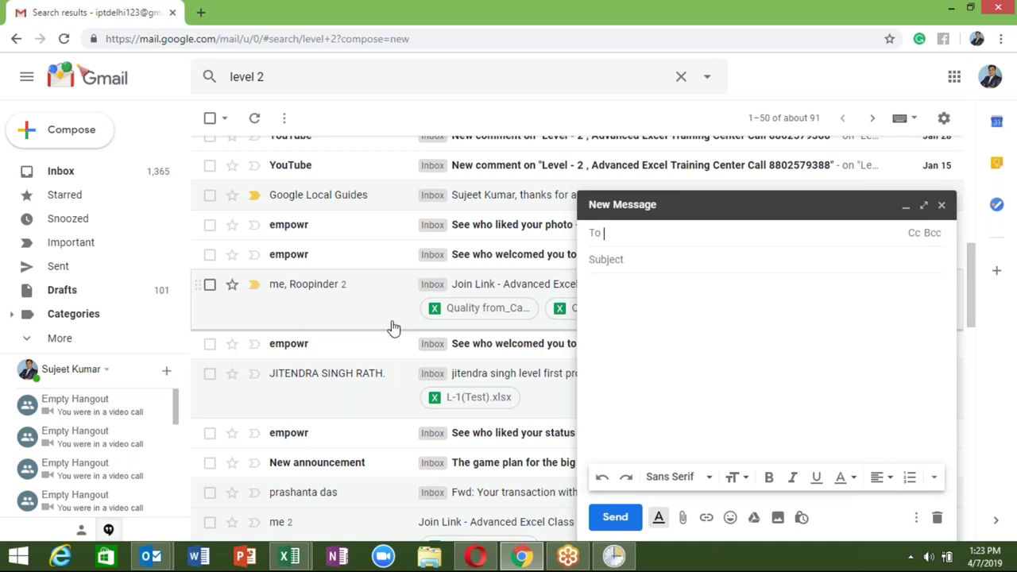
- Copy the YouTube link address from the Level 2 conversation
scroll(392, 327, "up", 1)
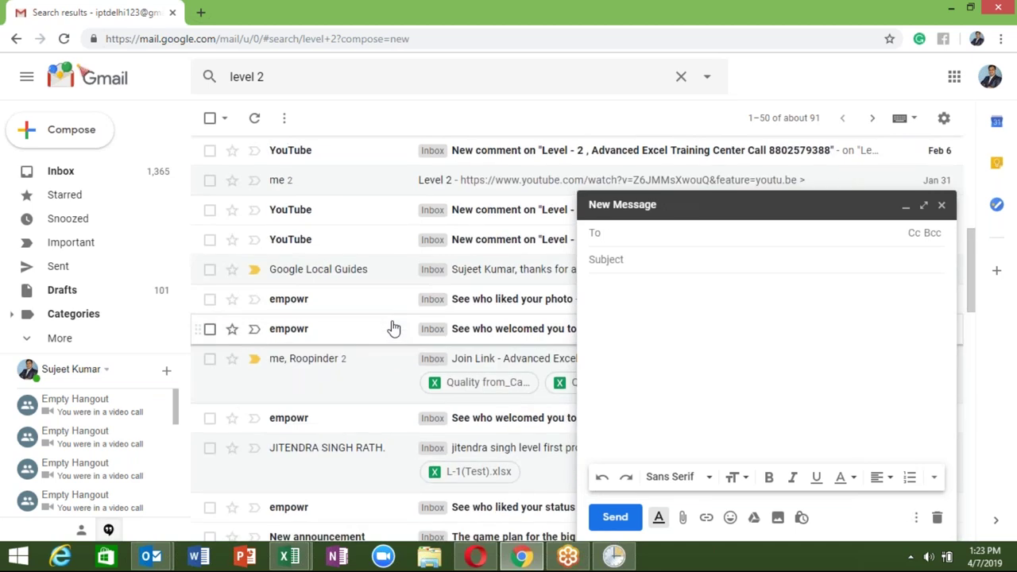
left_click(456, 182)
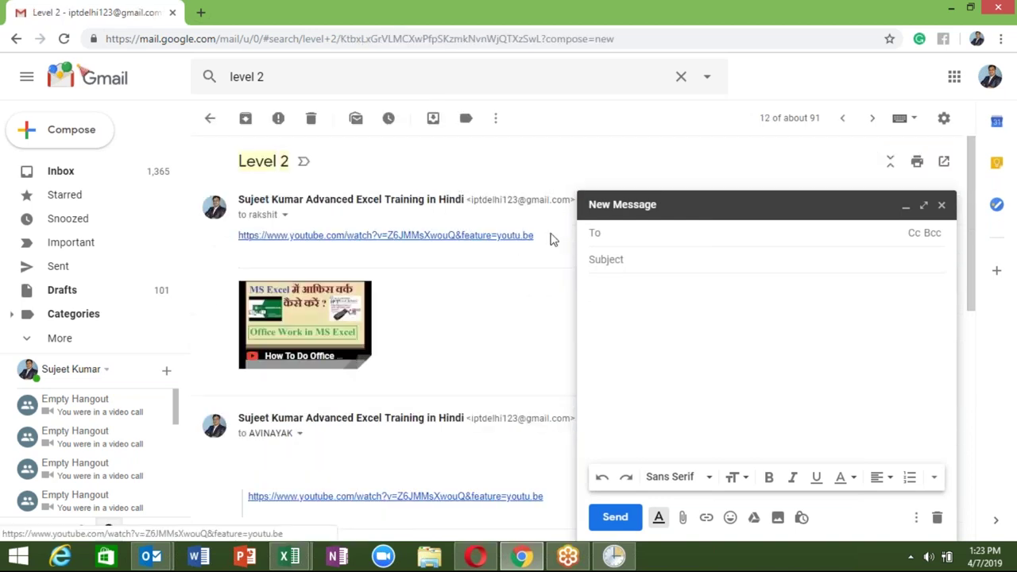
mouse_move(533, 236)
left_mouse_down()
mouse_move(450, 238)
mouse_move(239, 208)
mouse_move(241, 250)
left_mouse_up()
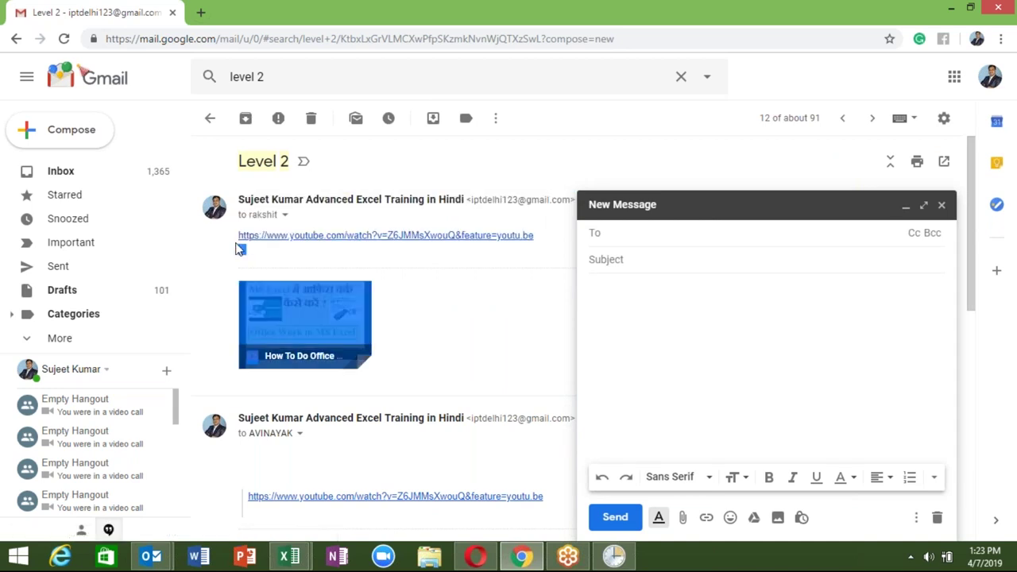
left_click_drag(241, 249, 241, 245)
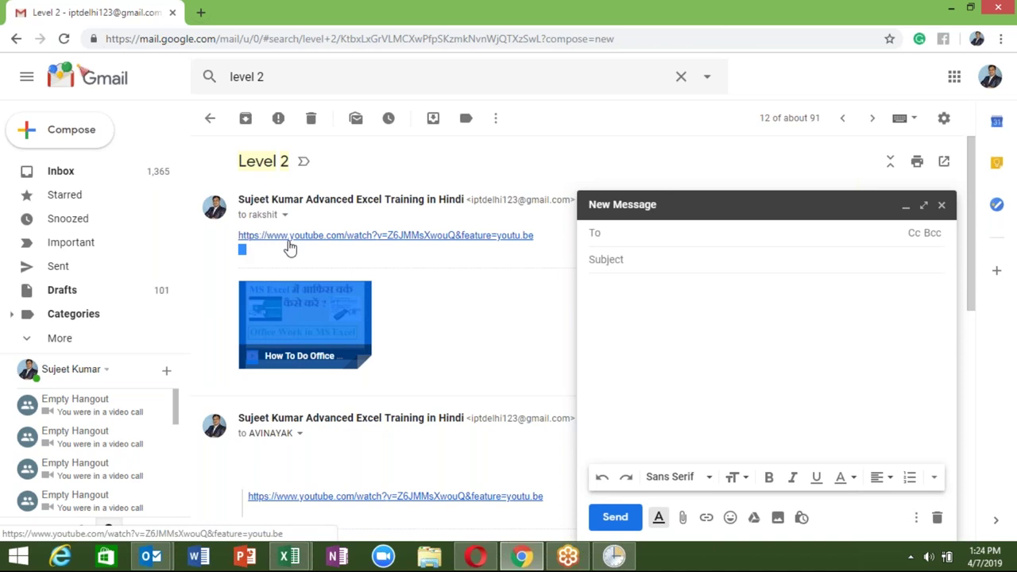
left_click(296, 267)
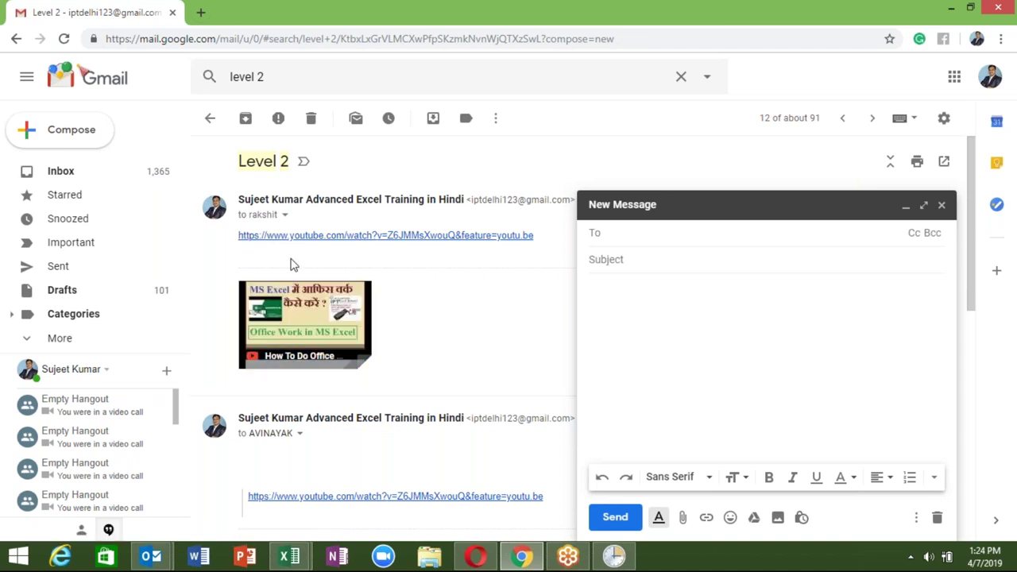
mouse_move(297, 243)
left_mouse_down()
mouse_move(253, 265)
mouse_move(213, 246)
mouse_move(256, 255)
left_mouse_up()
left_click(227, 243)
left_click(260, 257)
right_click(266, 240)
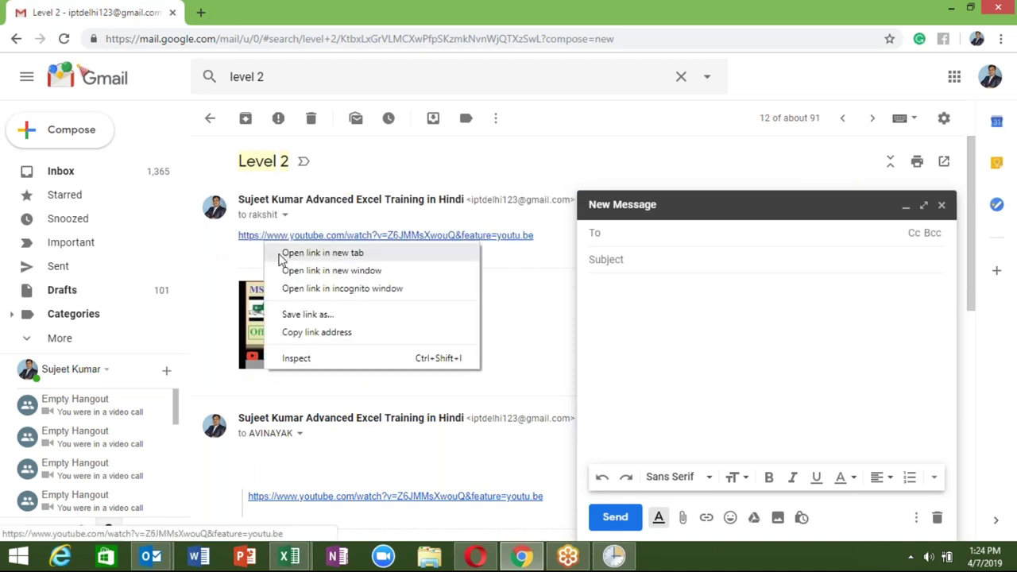
left_click(310, 332)
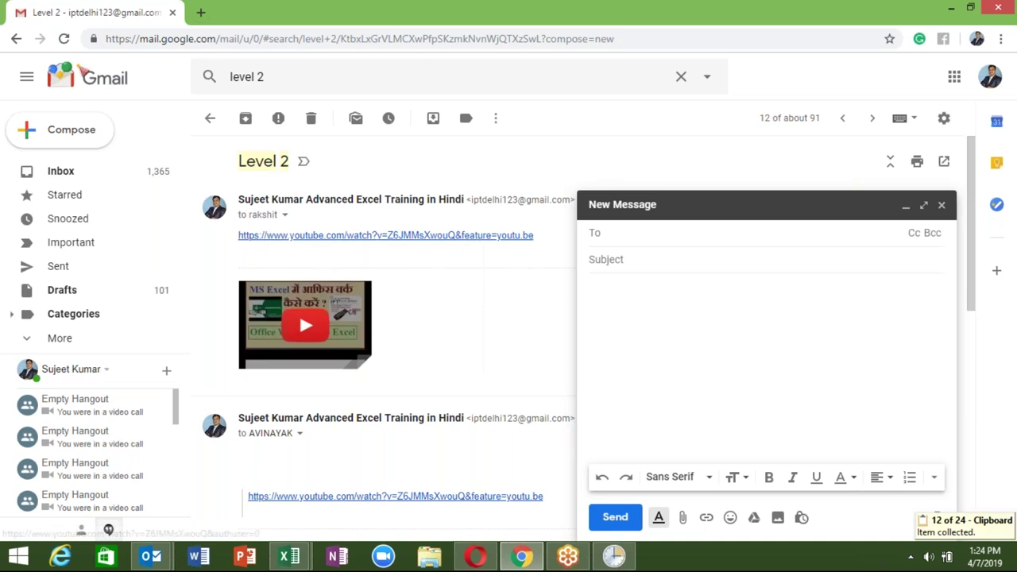
- Paste the YouTube link into the new message body and set the subject 'Level 2'
left_click(655, 322)
type("https://www.youtube.com/watch?v=Z6JMMsXwouQ&feature=youtu.be")
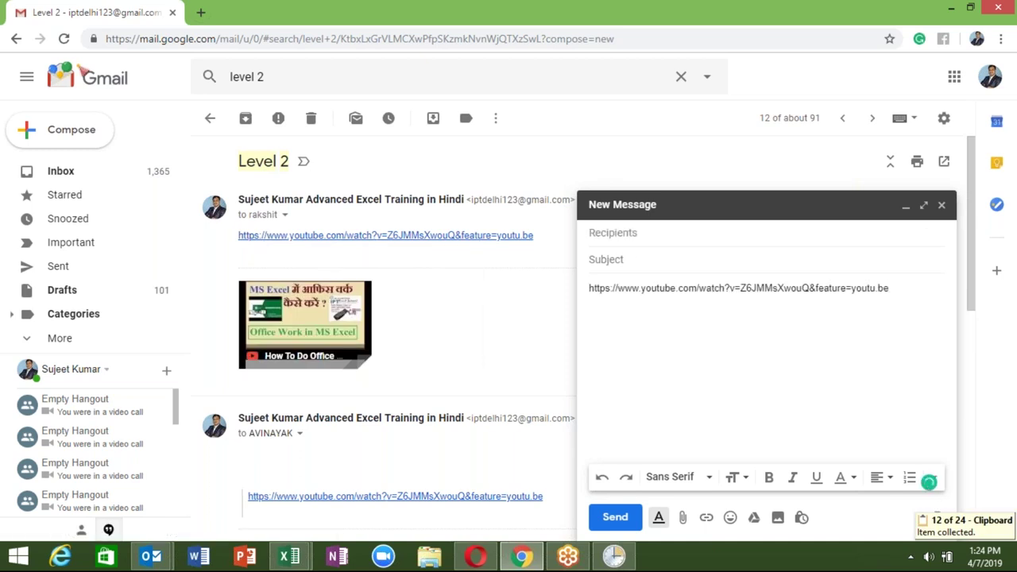
left_click(623, 262)
type("Level 2")
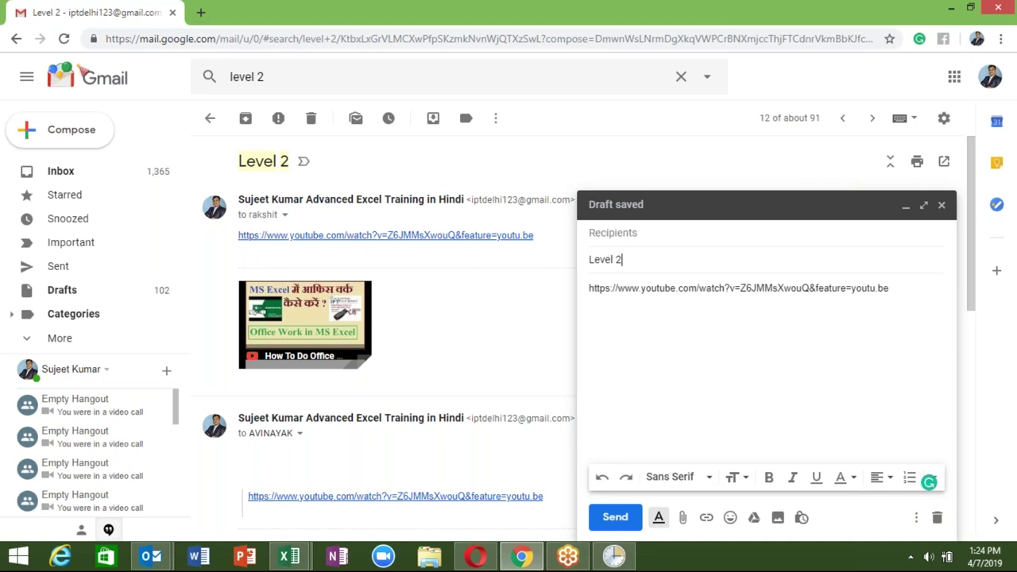
- Add the first two recipients from the contact suggestions
left_click(622, 242)
type("min")
key("BackSpace")
key("BackSpace")
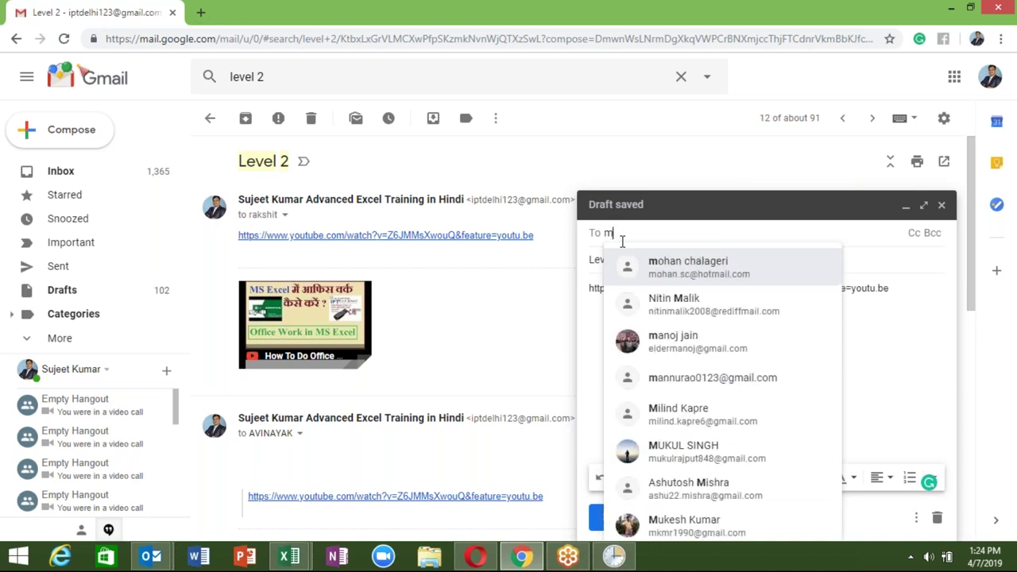
type("un")
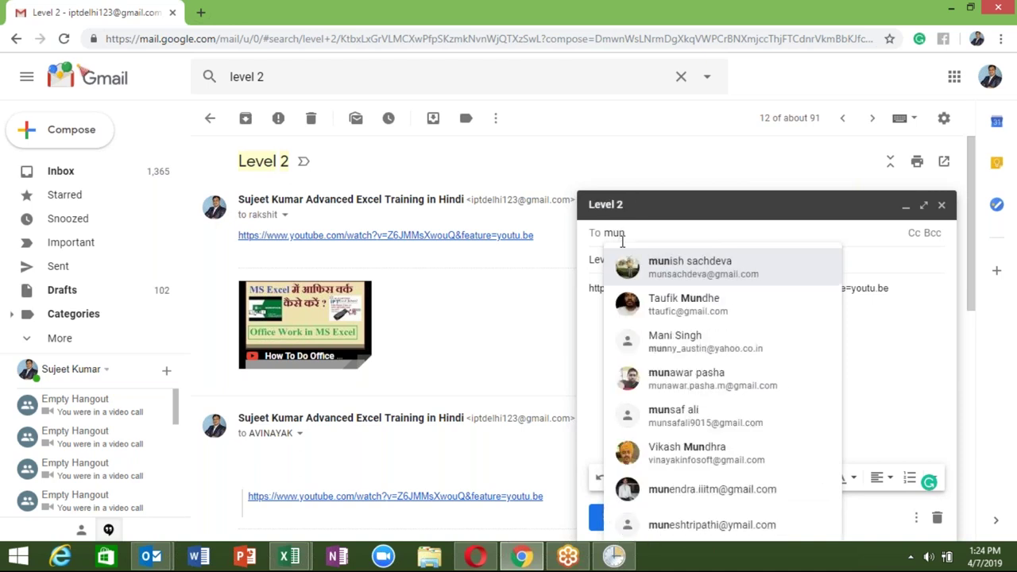
left_click(771, 265)
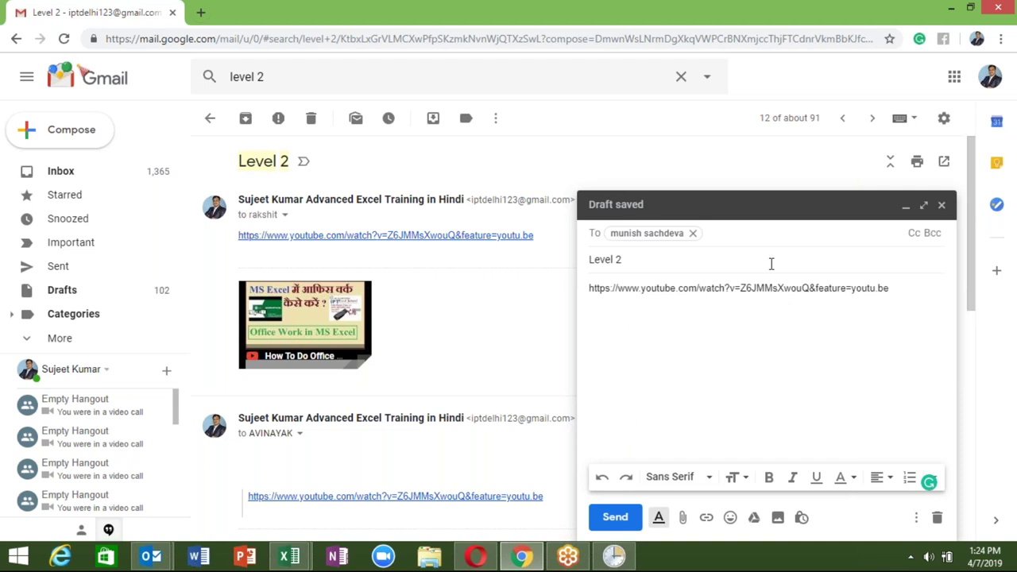
type("pr")
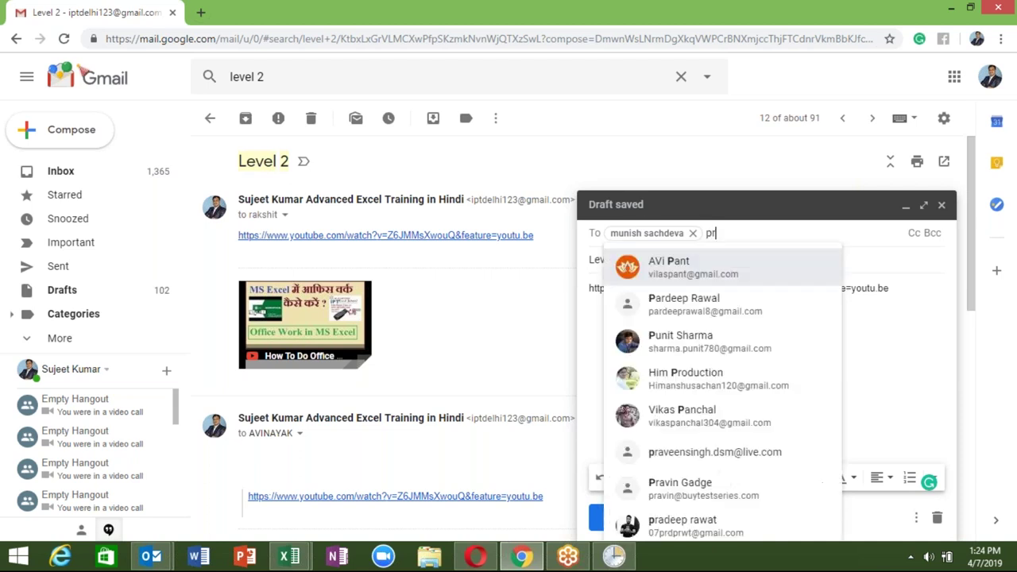
type("a")
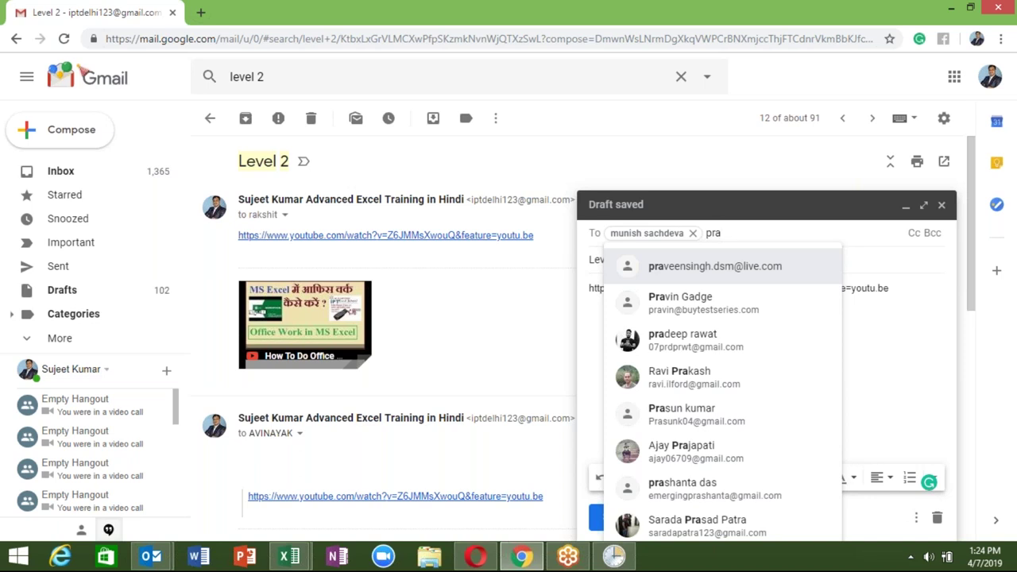
key("BackSpace")
key("BackSpace")
type("a")
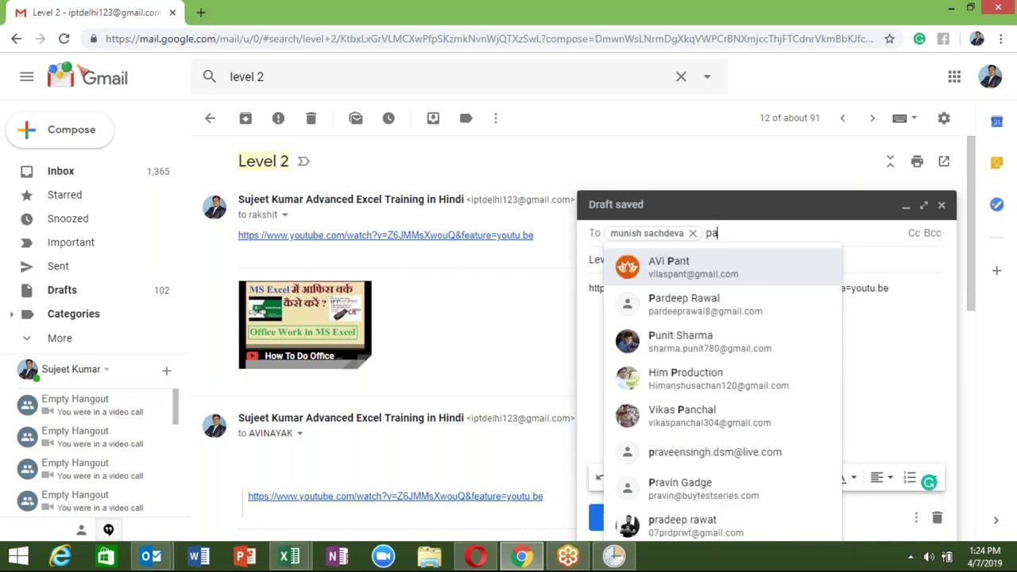
type("r")
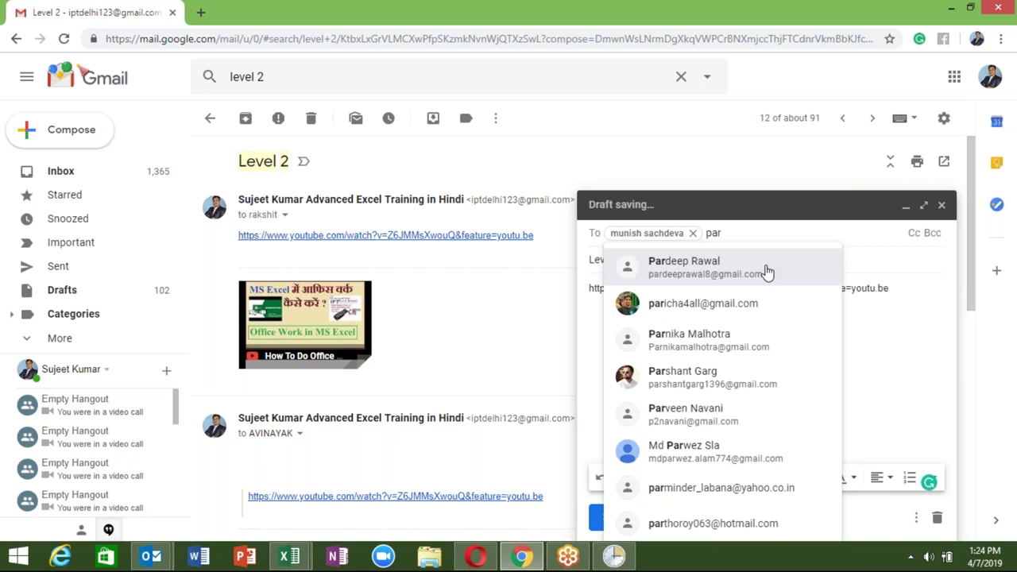
key("BackSpace")
key("BackSpace")
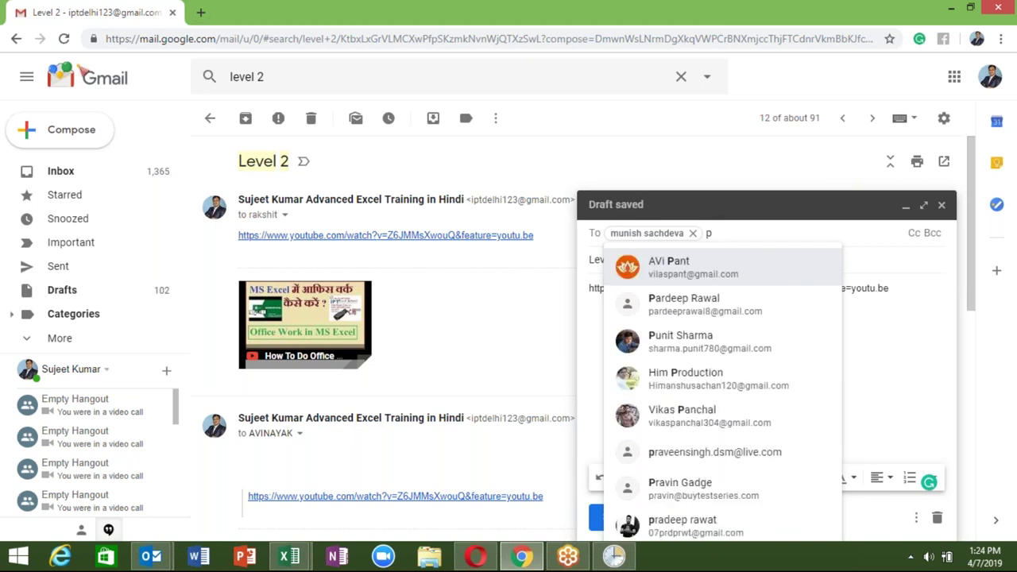
type("rav")
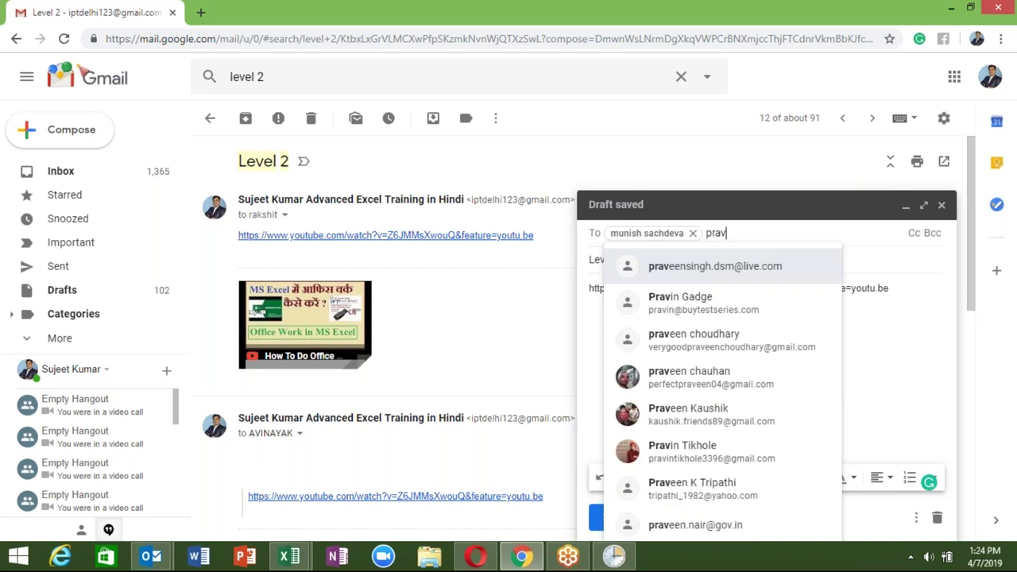
type("ee")
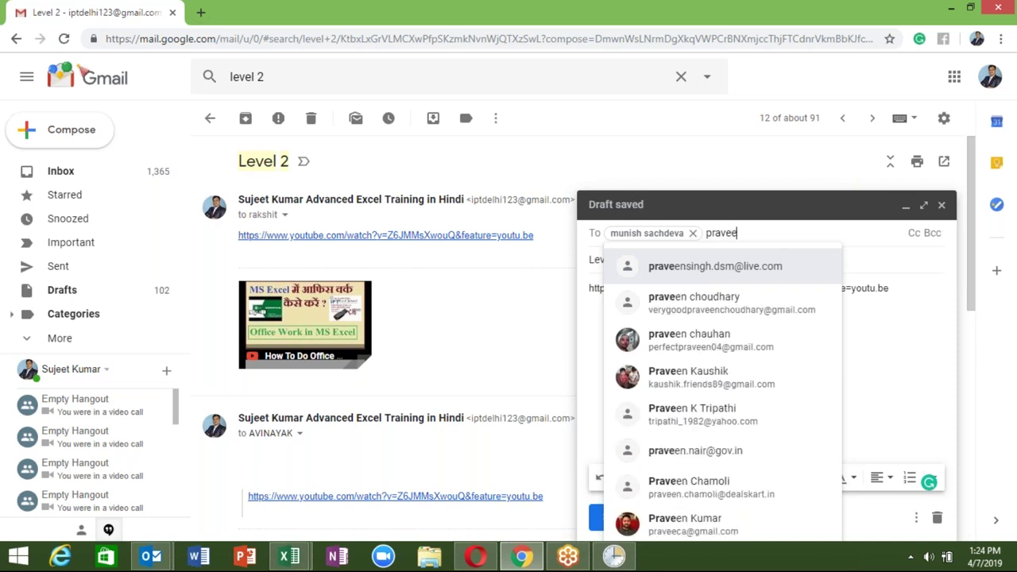
type("n")
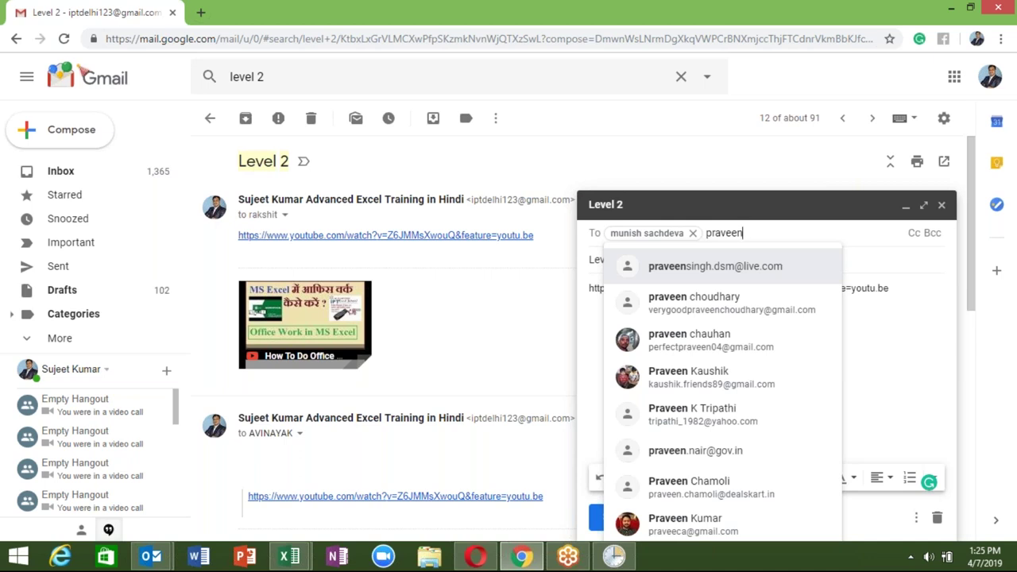
left_click(776, 268)
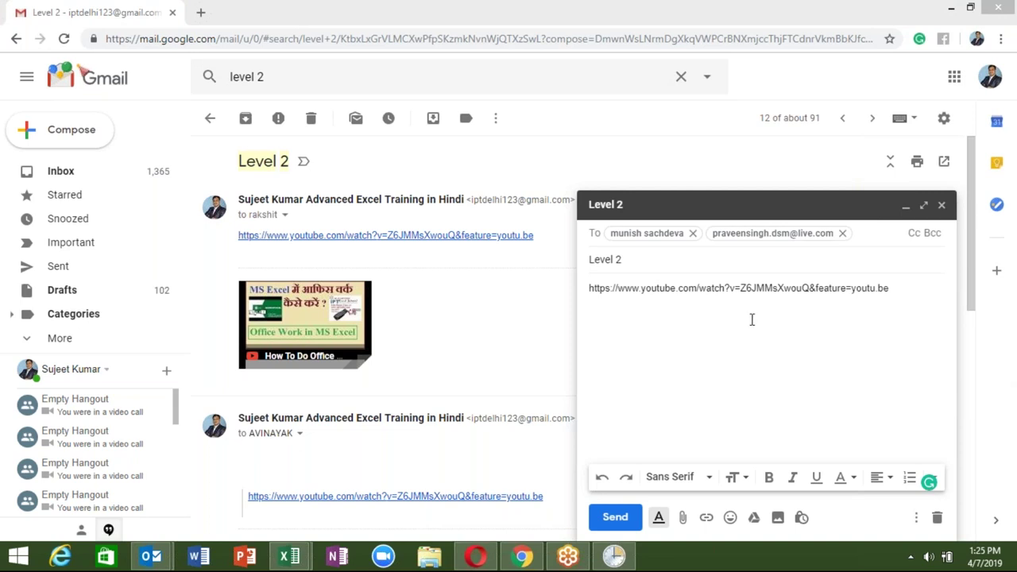
left_click(774, 266)
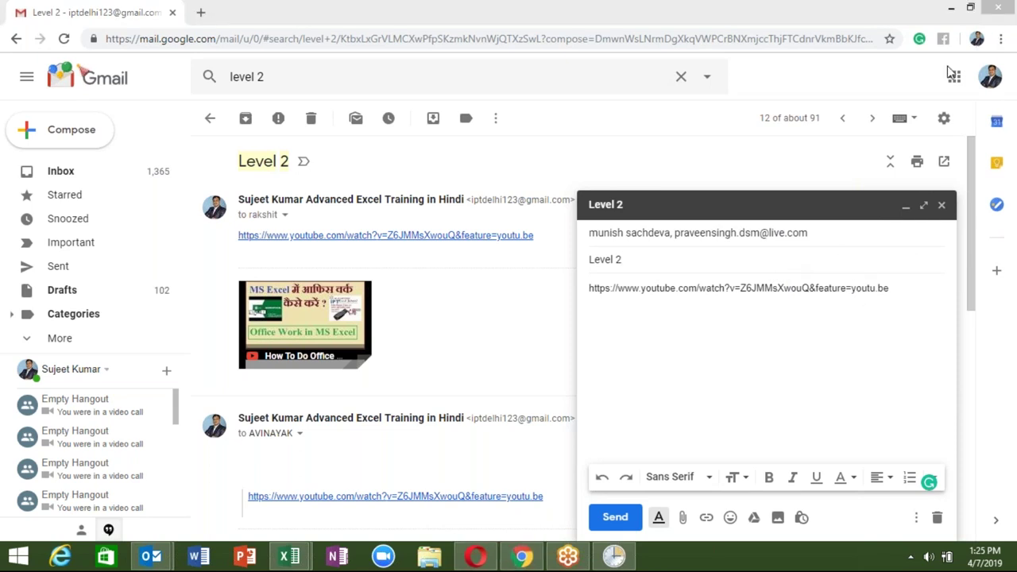
- Add a third recipient and send the Level 2 message
left_click(841, 229)
type("vish")
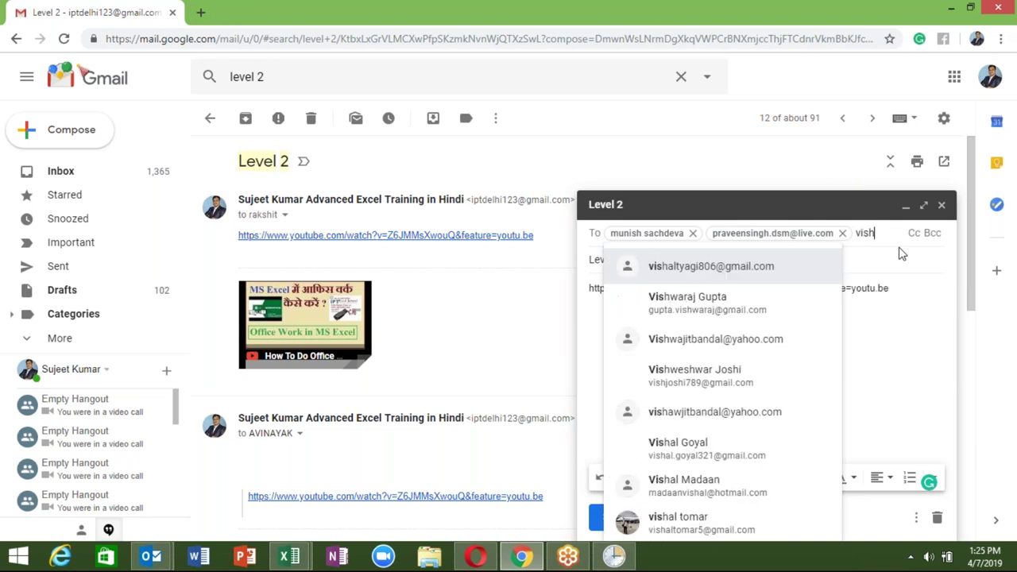
type("a")
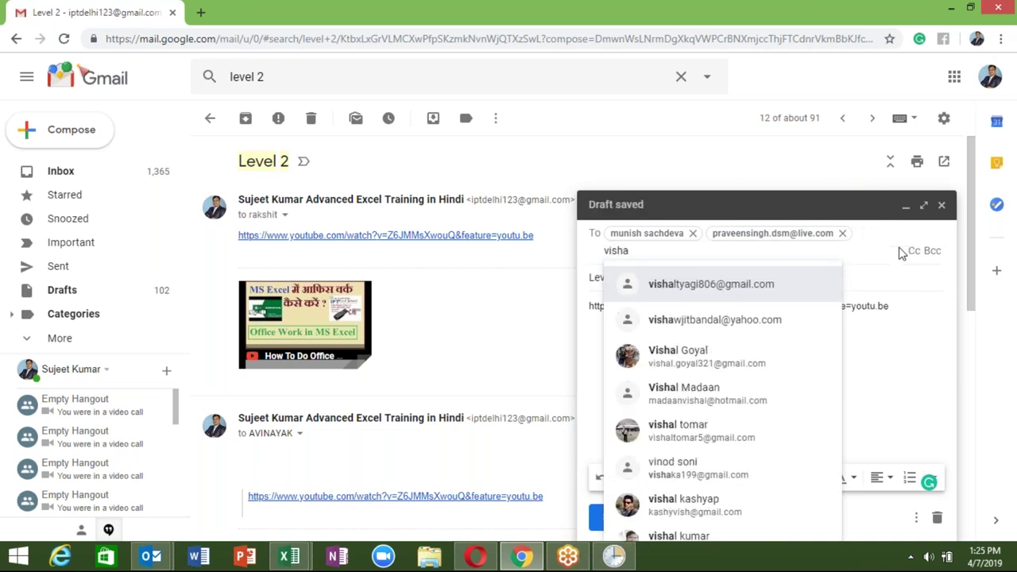
left_click(706, 287)
left_click(679, 306)
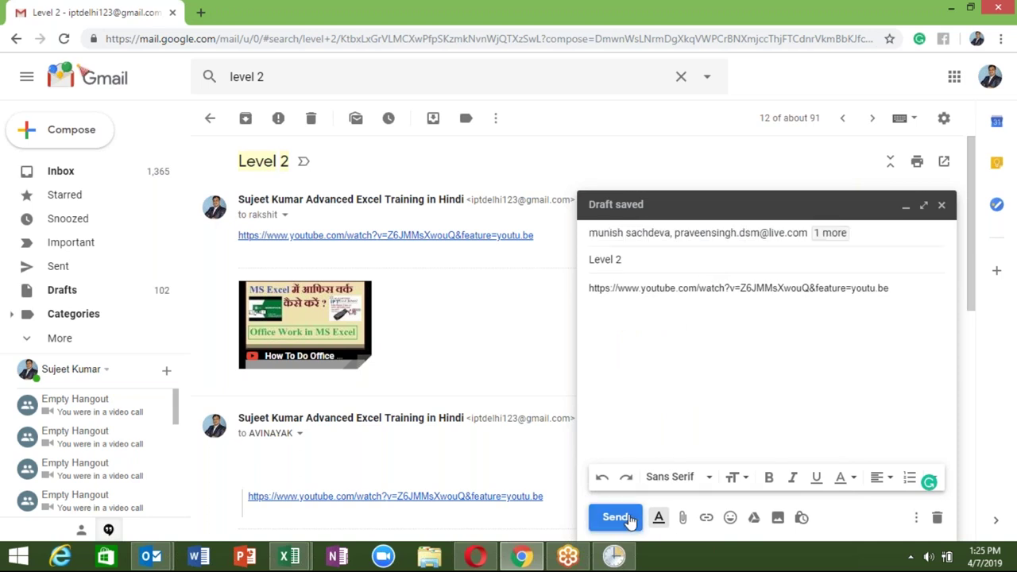
left_click(616, 517)
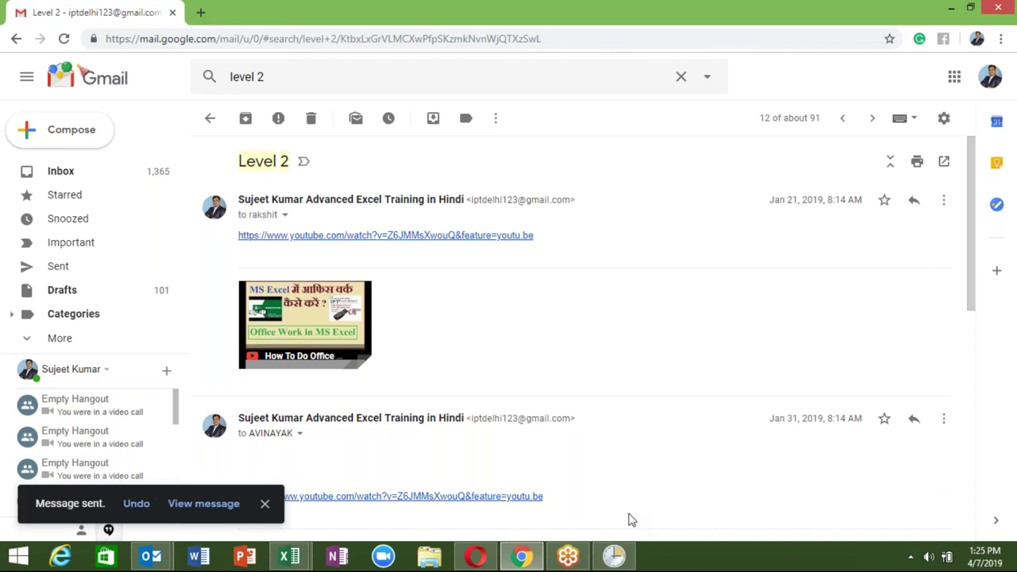
- Open excel-vba.com in a new tab and browse its Section 1 Excel Macros Programming page
left_click(197, 12)
type("xc")
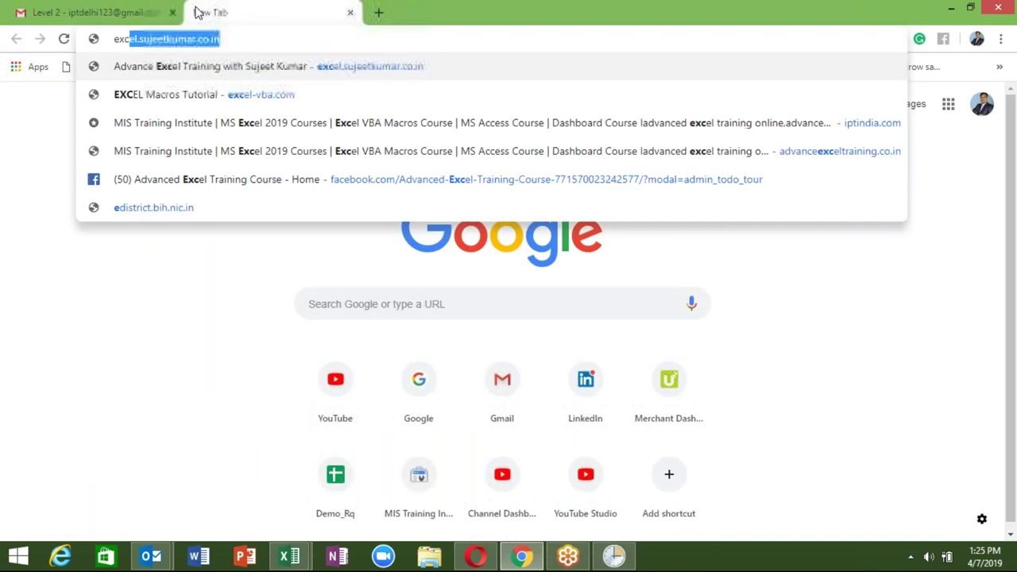
type("el")
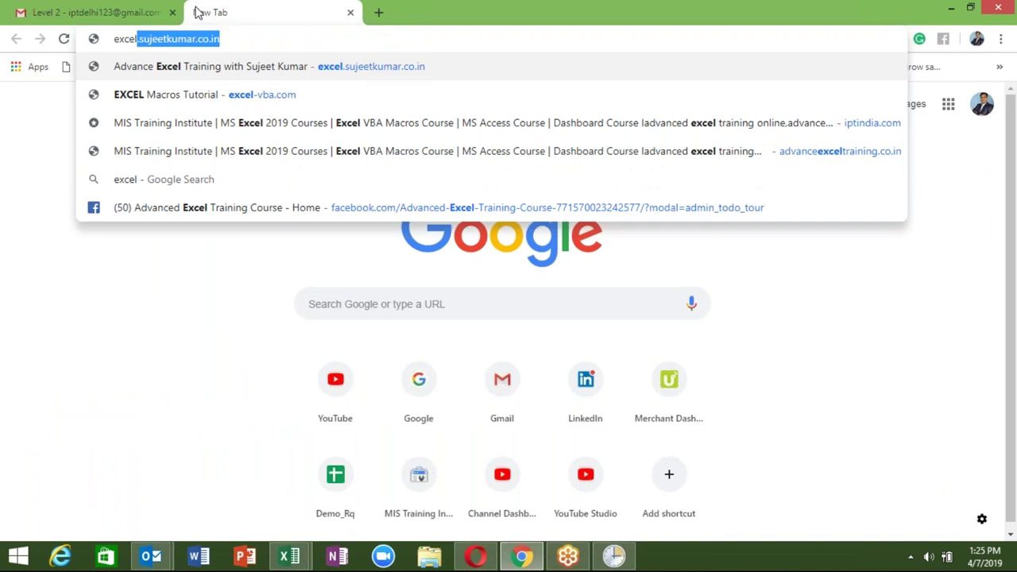
type("-vb")
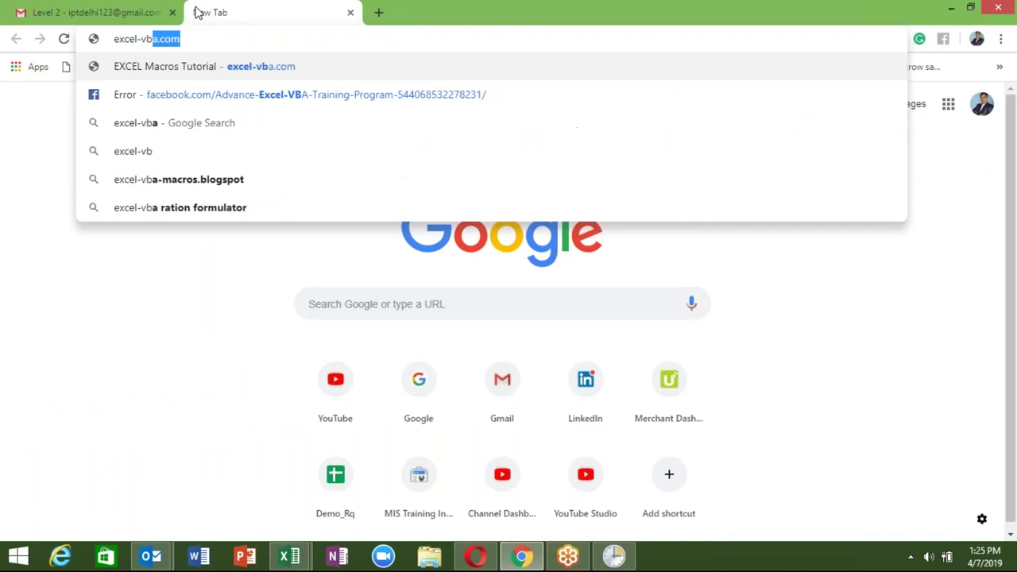
key("End")
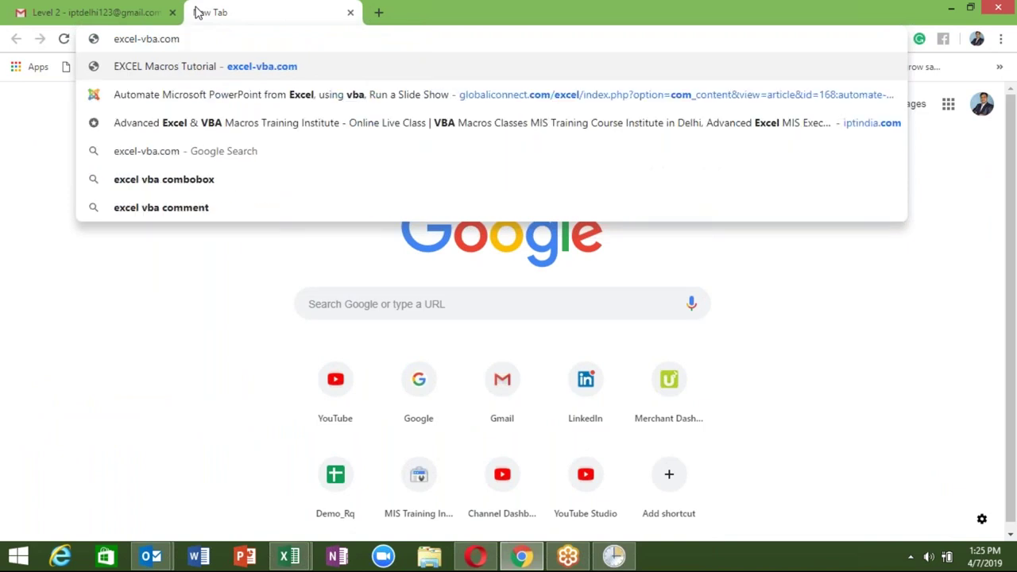
key("Return")
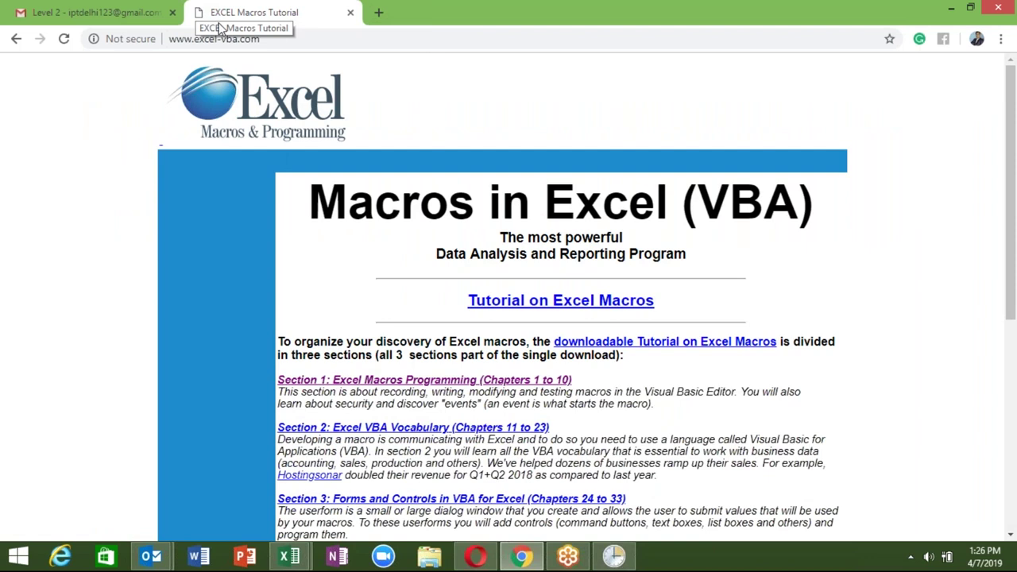
scroll(417, 221, "down", 1)
scroll(417, 221, "down", 3)
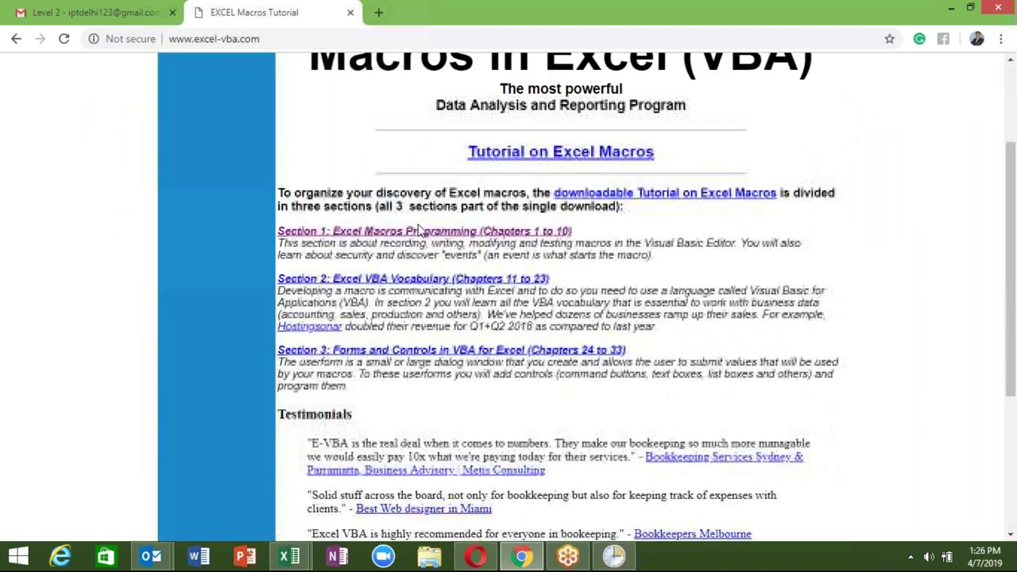
left_click(516, 231)
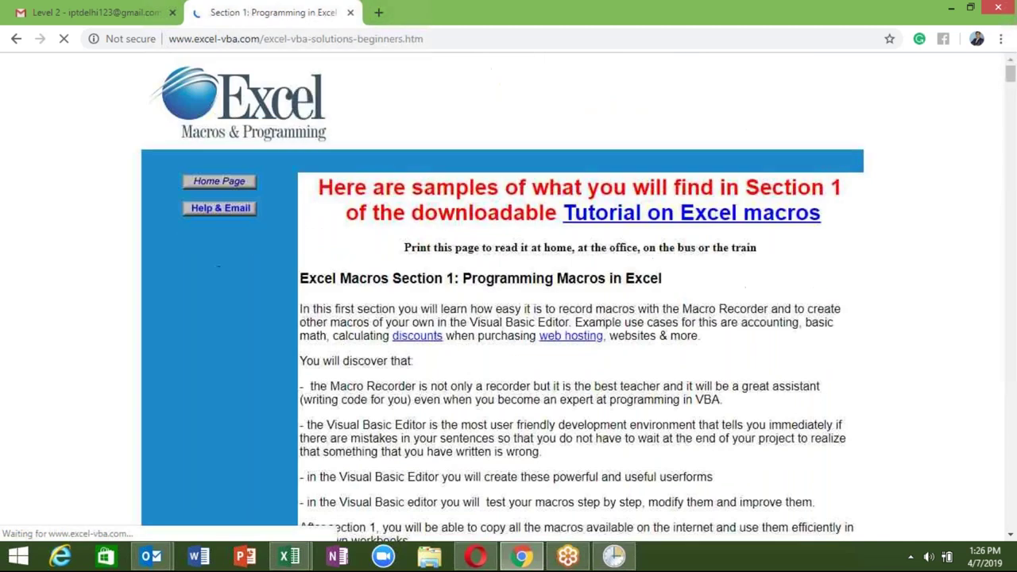
scroll(518, 234, "down", 3)
scroll(518, 229, "down", 2)
scroll(518, 229, "up", 3)
scroll(451, 300, "up", 2)
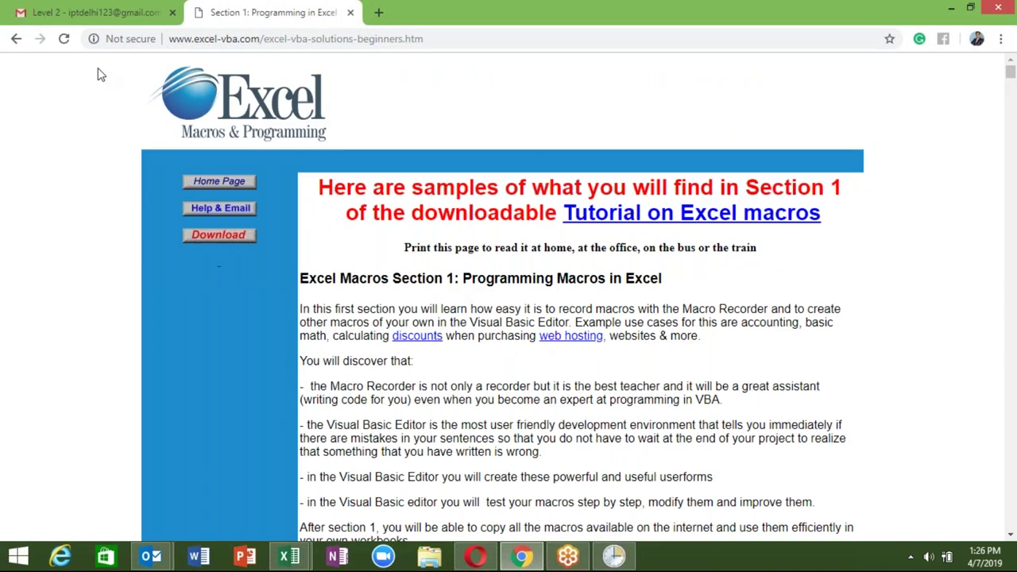
left_click(17, 40)
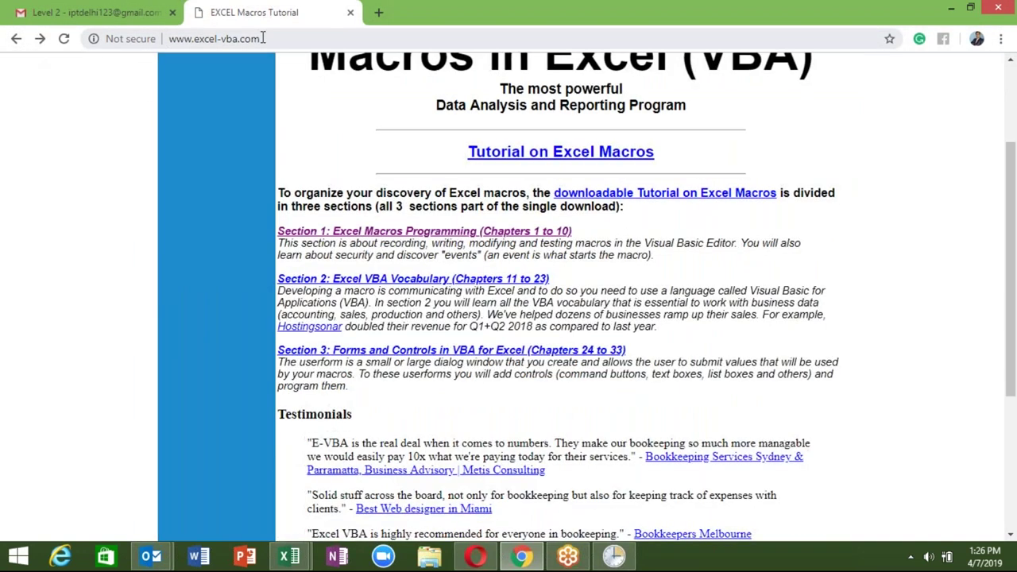
- Copy the excel-vba.com address and close its tab
left_click_drag(214, 39, 132, 45)
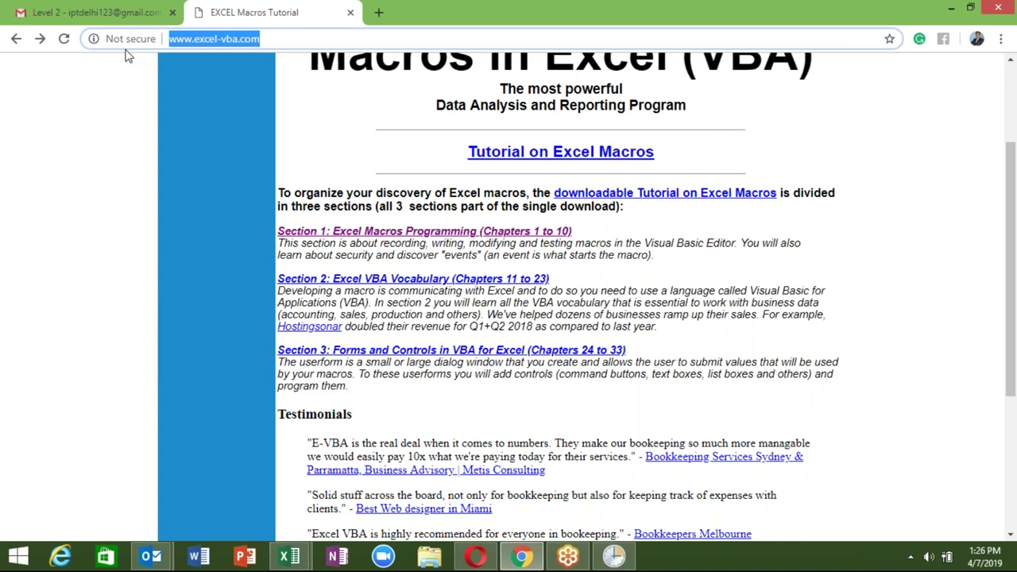
key("ctrl+c")
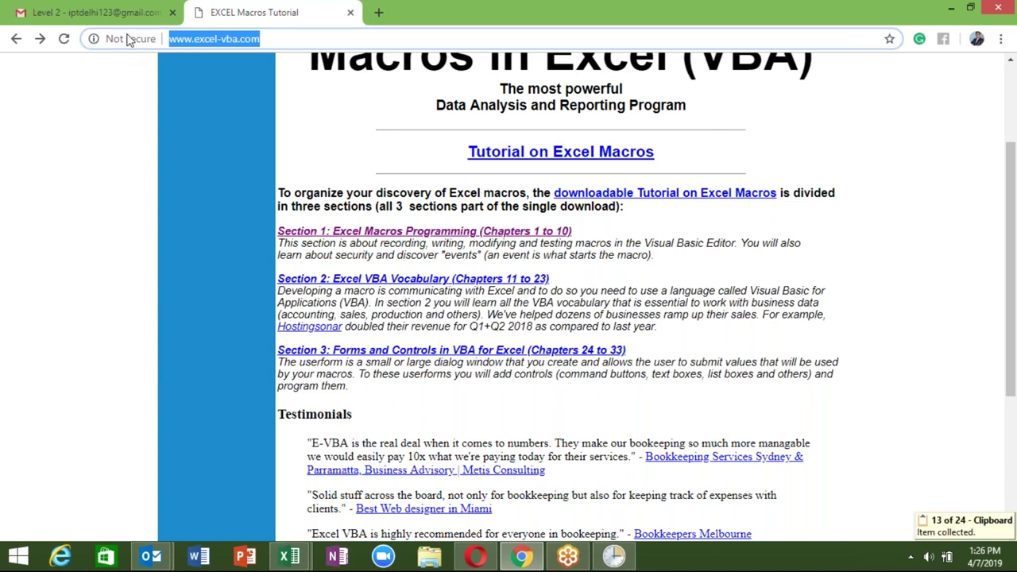
left_click(350, 13)
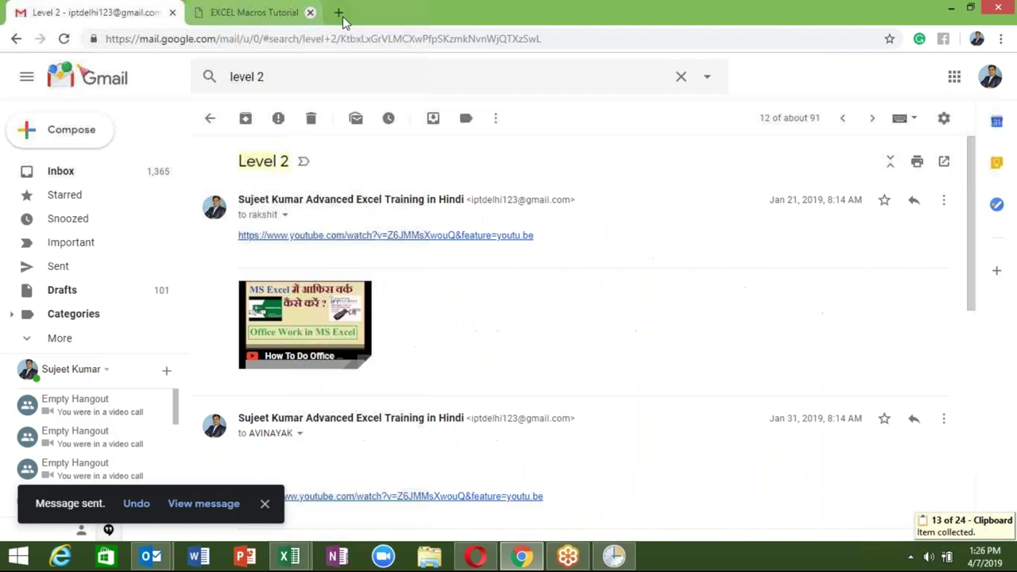
- Reply all on the sent Level 2 thread with the excel-vba.com link, then show the desktop
left_click(64, 272)
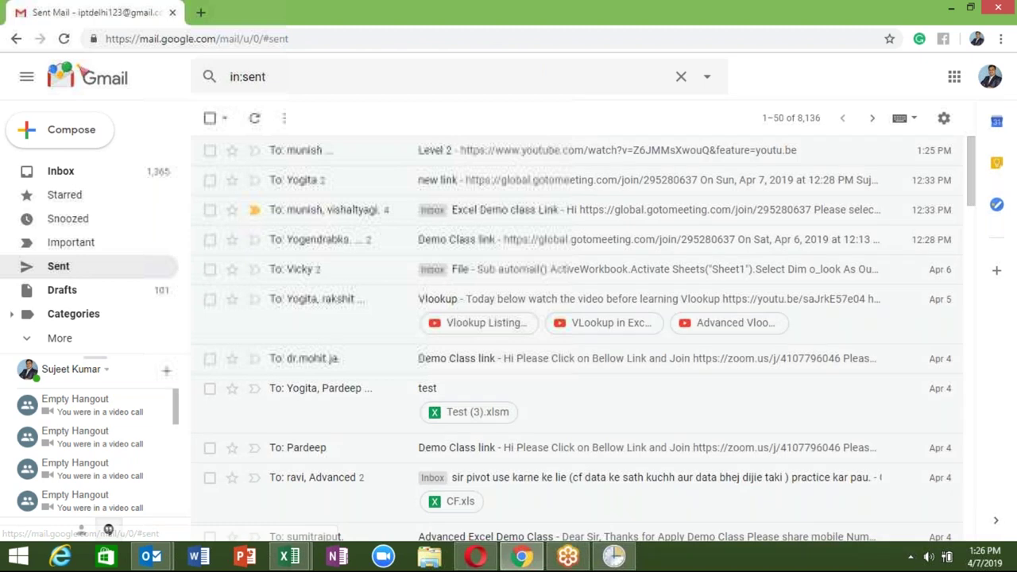
left_click(518, 163)
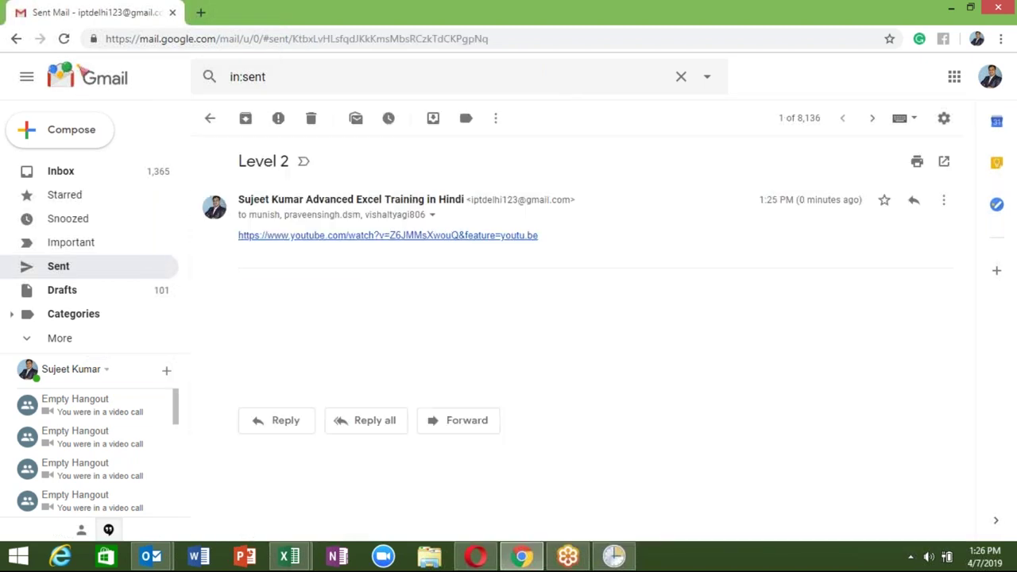
left_click(357, 420)
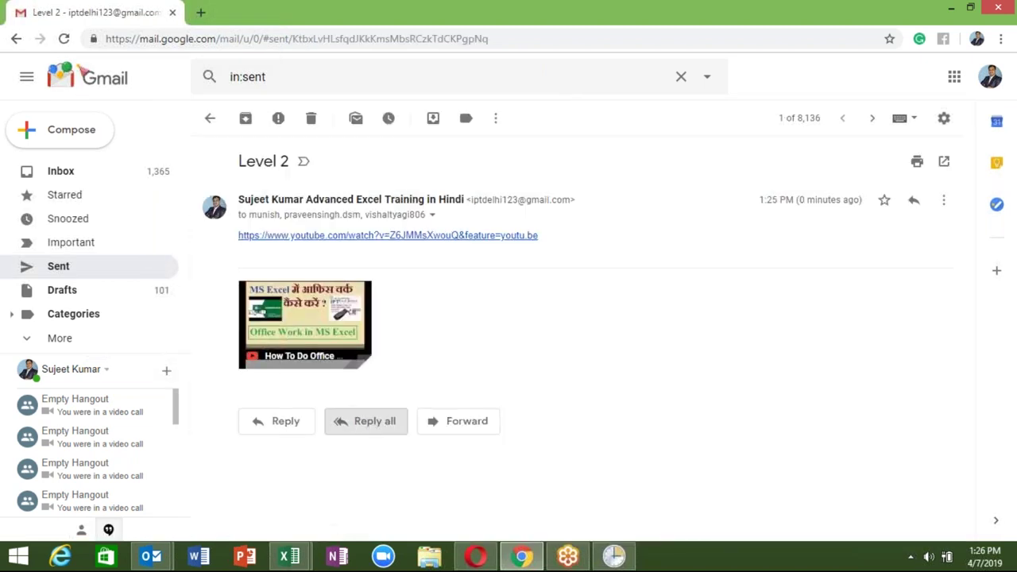
key("ctrl+v")
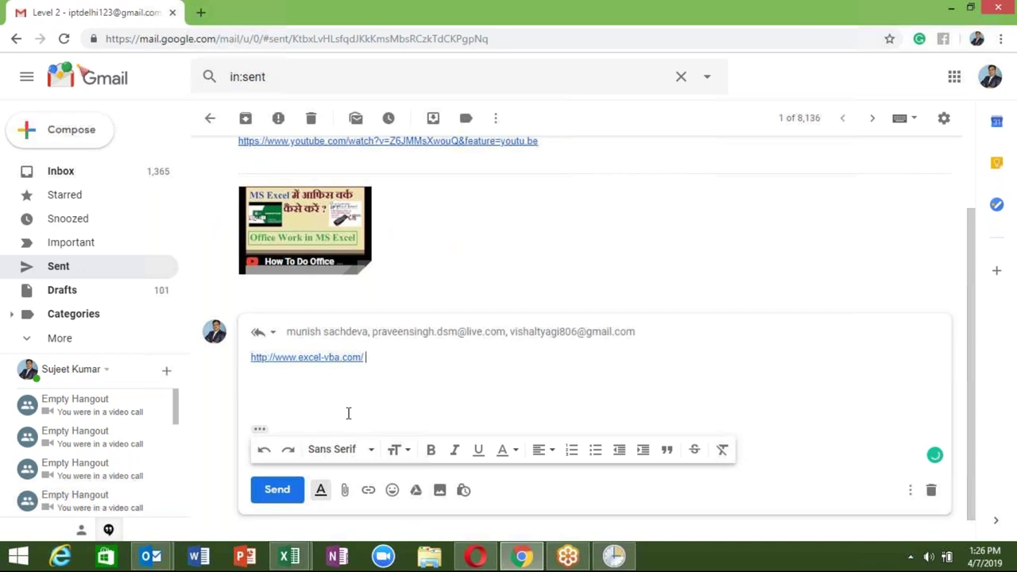
left_click(261, 499)
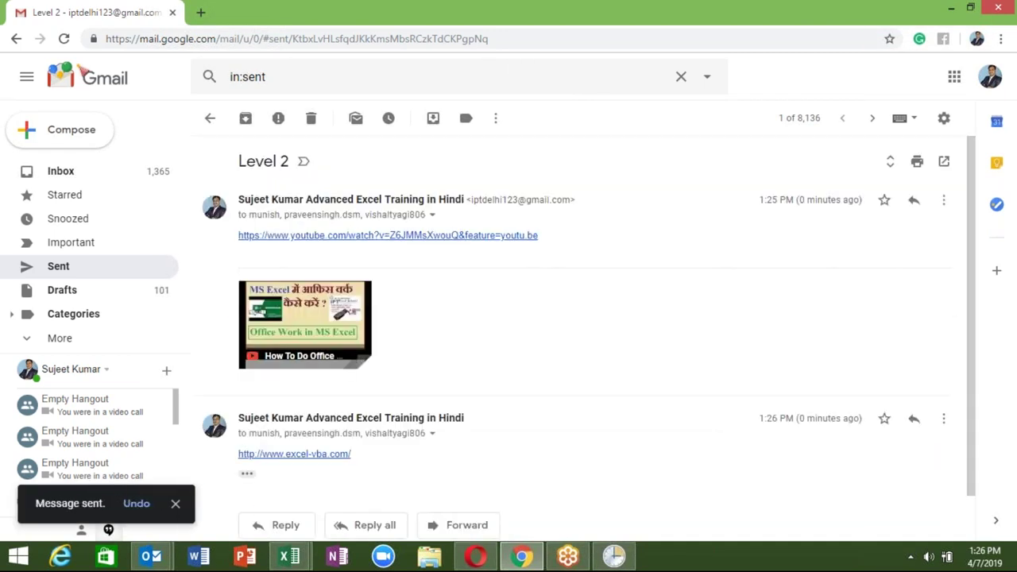
key("super+d")
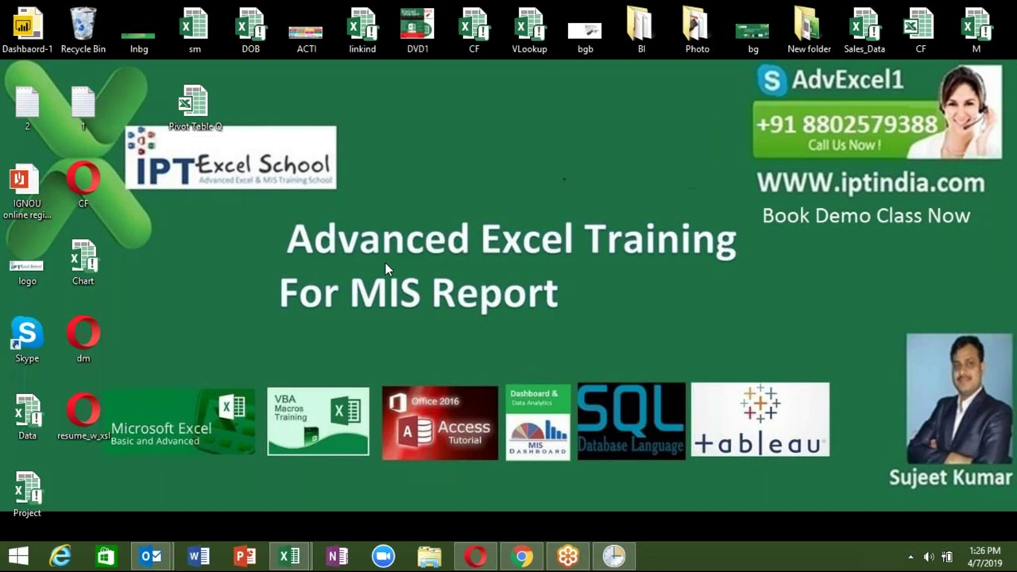